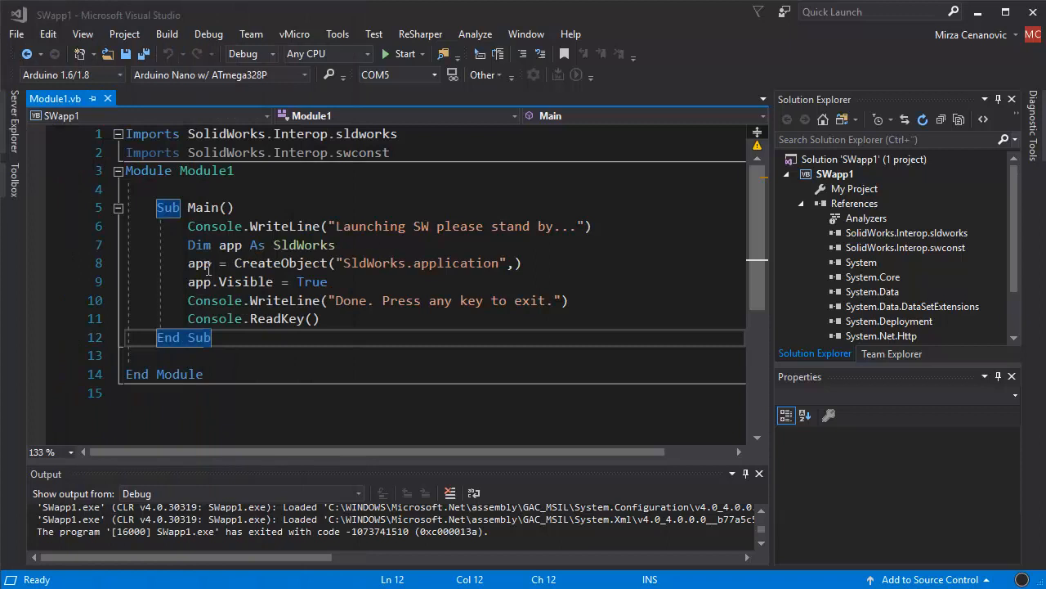
Debug SWapp1 so its console launches SOLIDWORKS and prints both messages, then close the console.
left_click(208, 266)
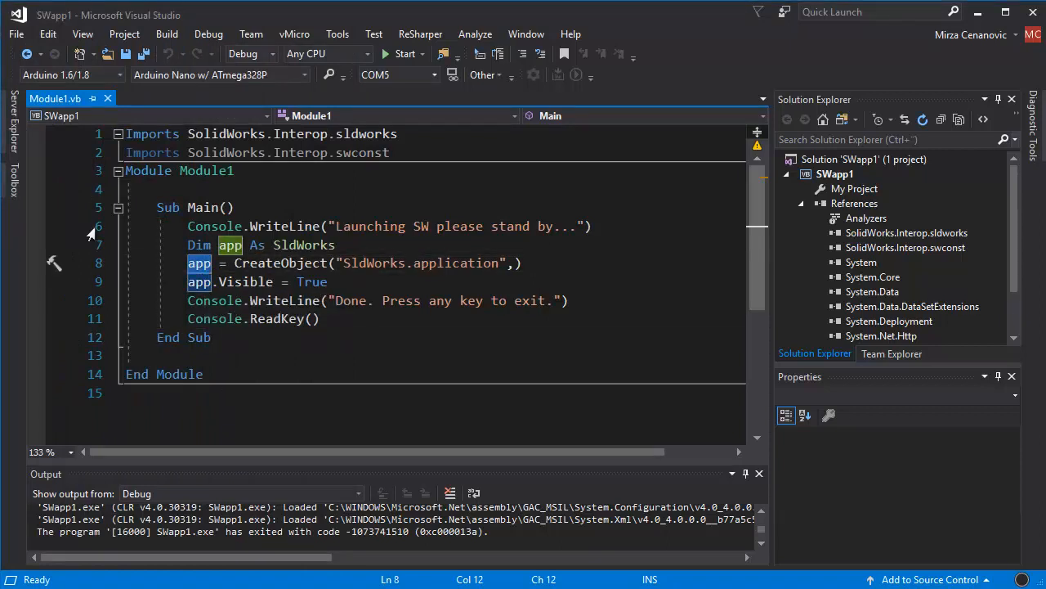
left_click(405, 53)
key("alt+Tab")
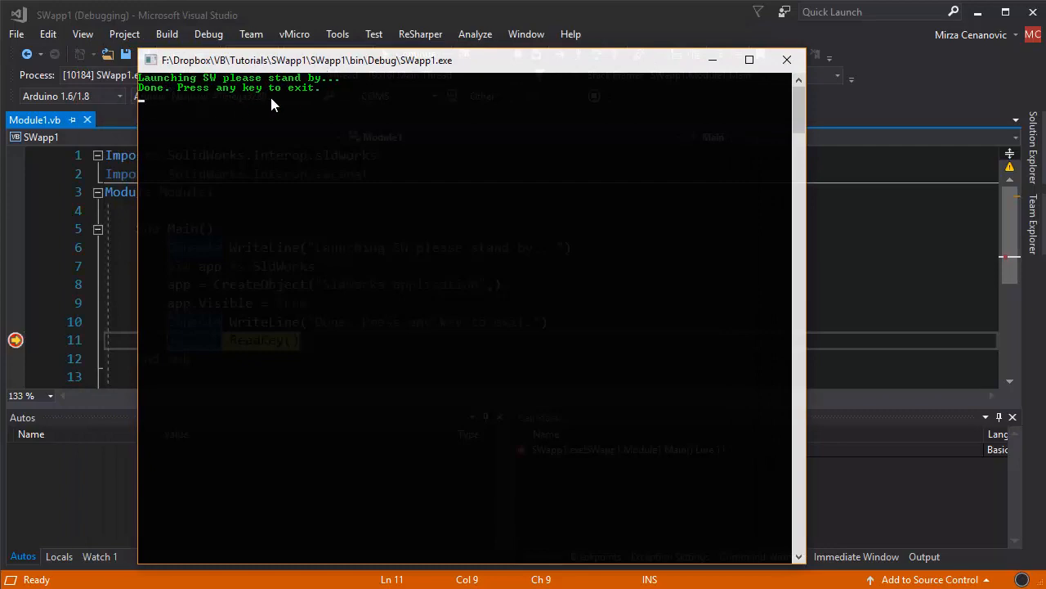
left_click(788, 60)
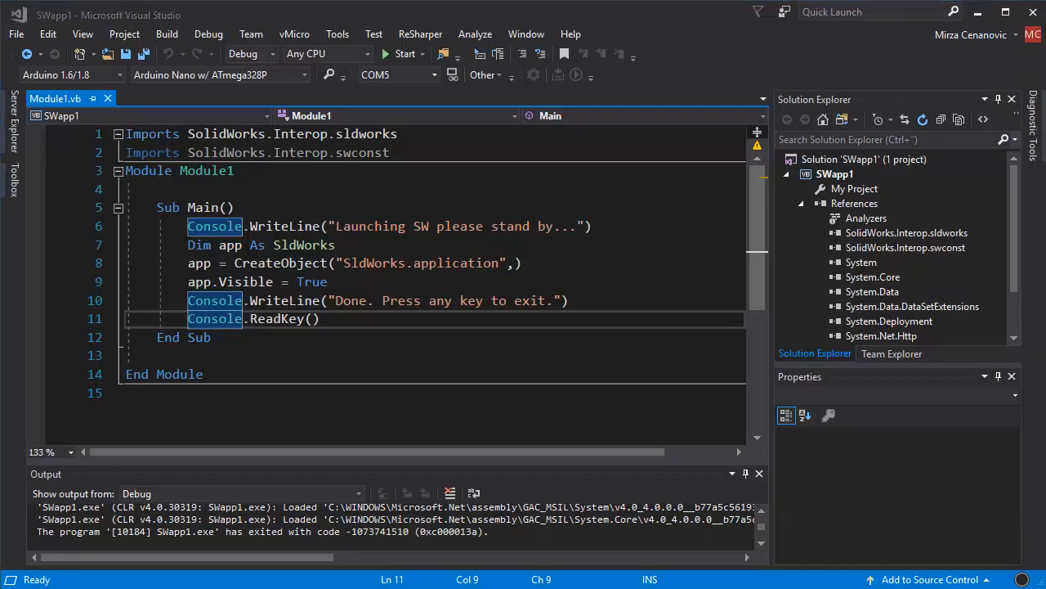
End the SLDWORKS.exe process in Task Manager's Details list and close Task Manager.
key("ctrl+shift+Escape")
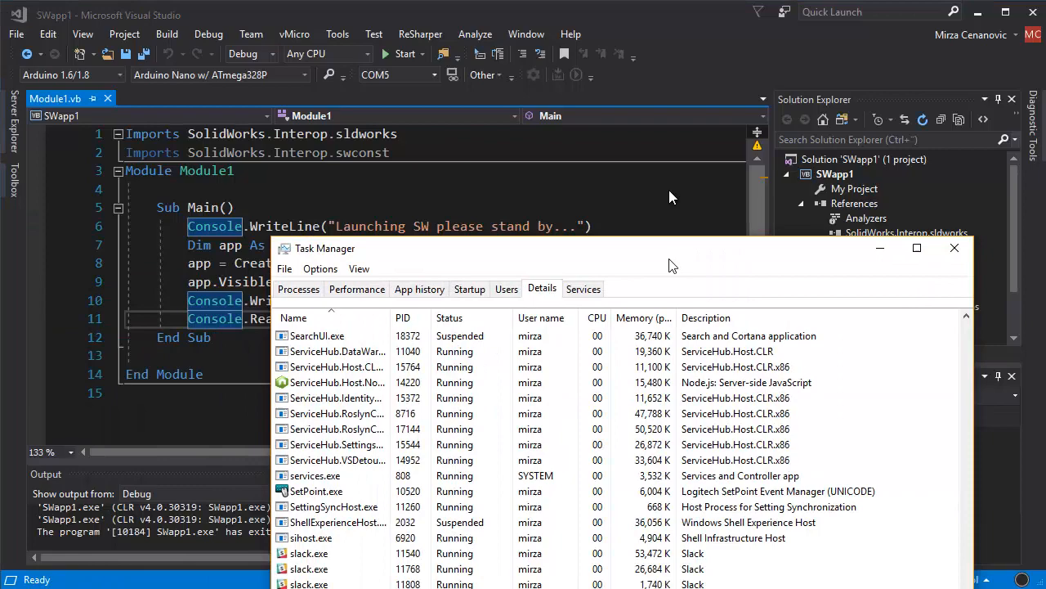
left_click_drag(671, 245, 490, 8)
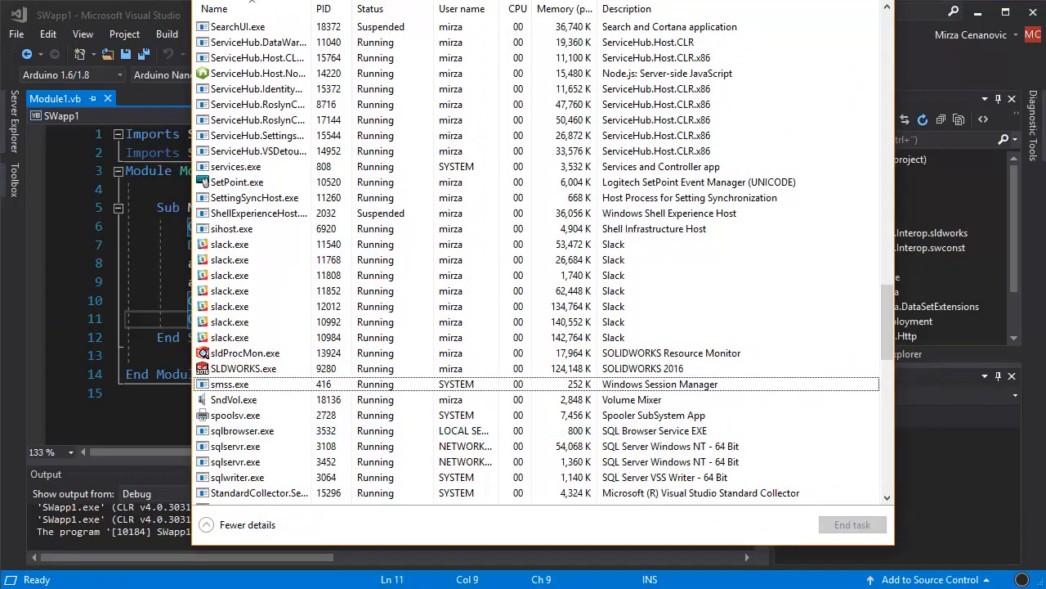
left_click_drag(245, 1, 219, 11)
left_click(217, 441)
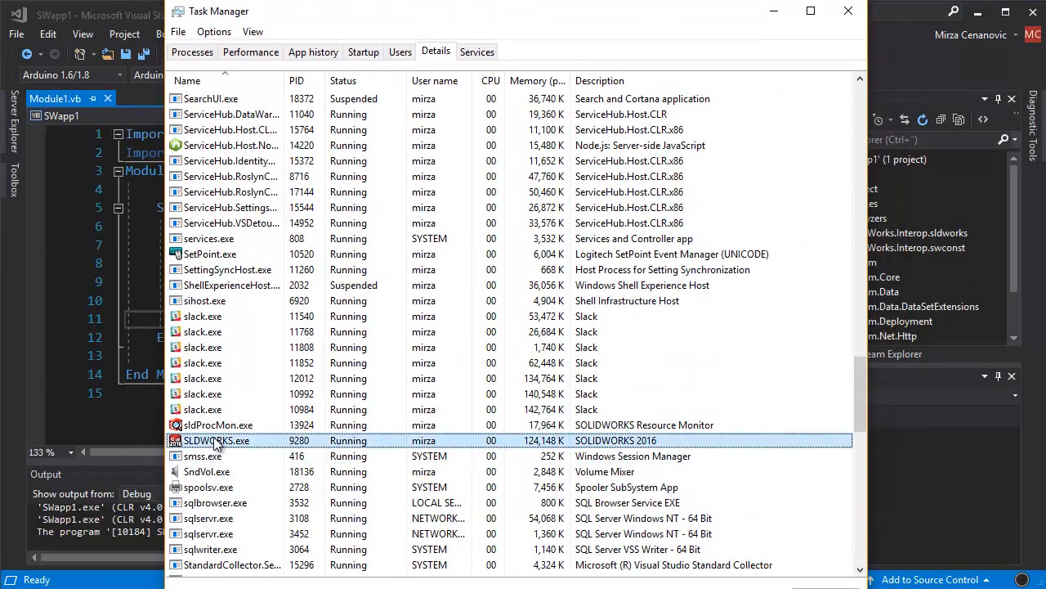
key("Delete")
key("Return")
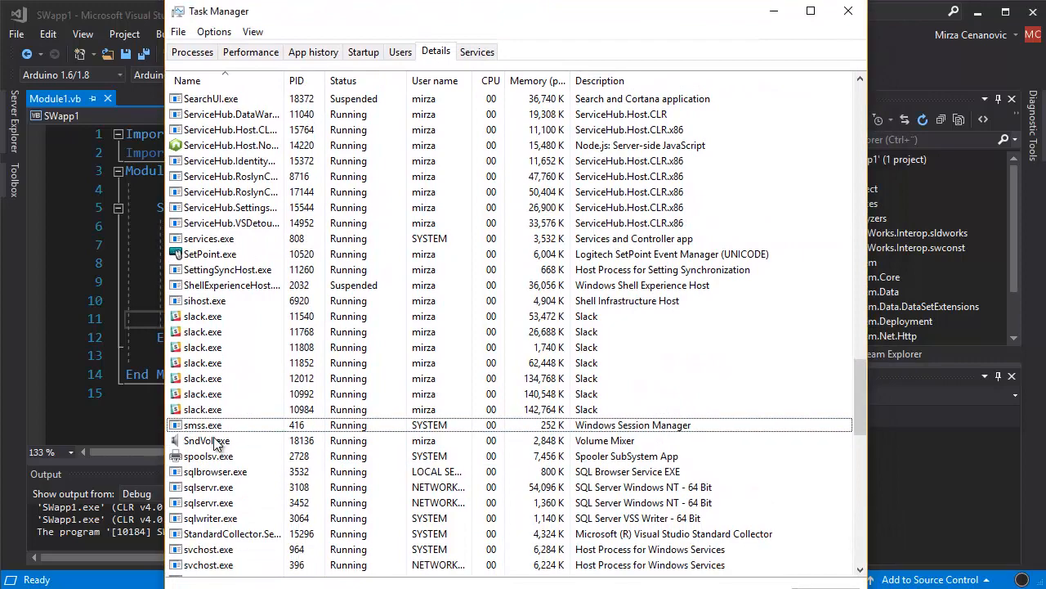
key("Escape")
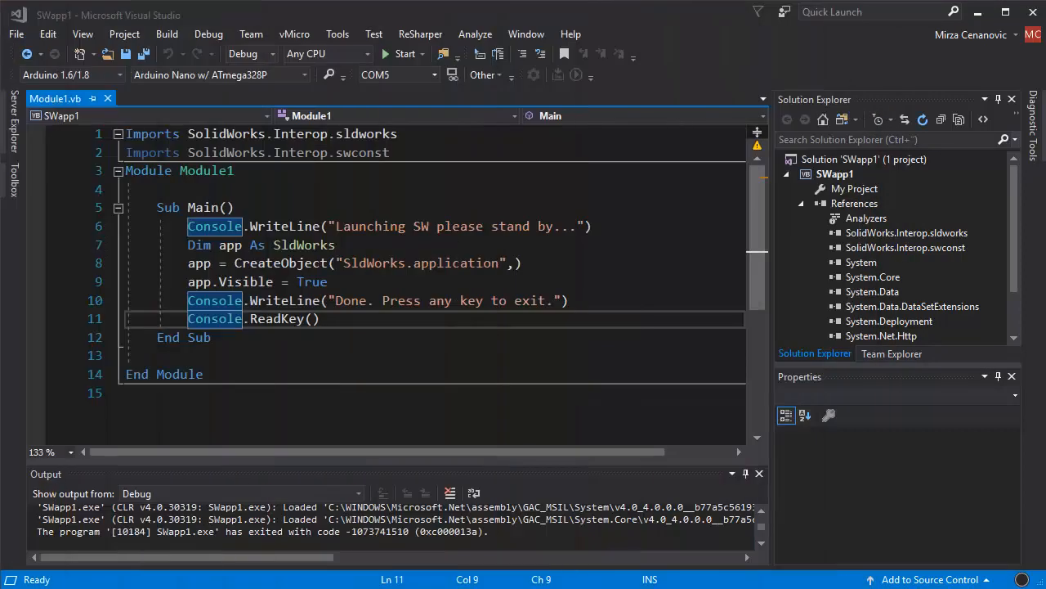
Rerun SWapp1 under the debugger and close its console once both messages print.
left_click(398, 57)
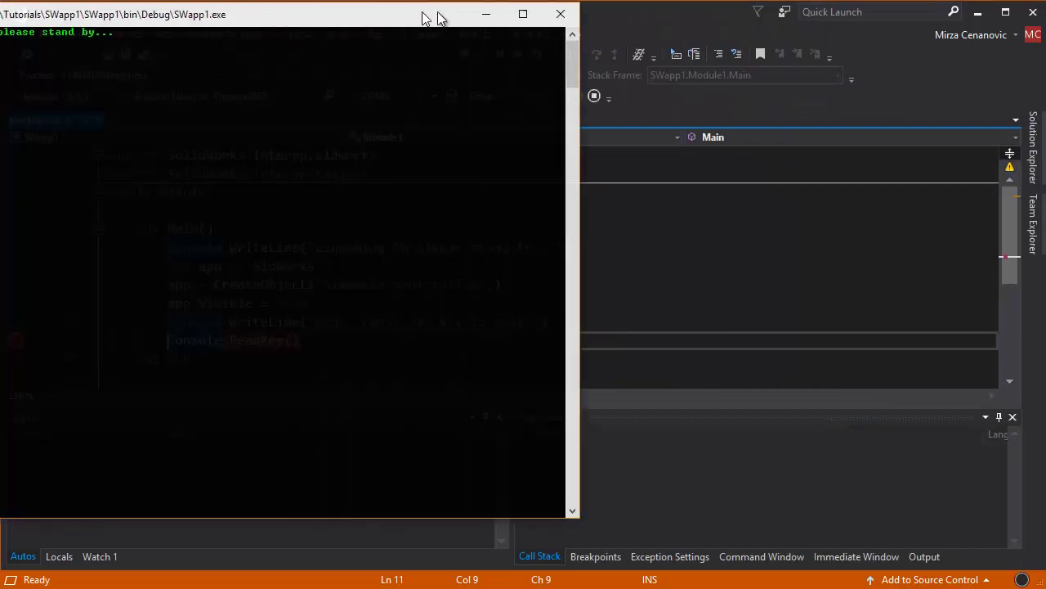
left_click_drag(432, 11, 607, 51)
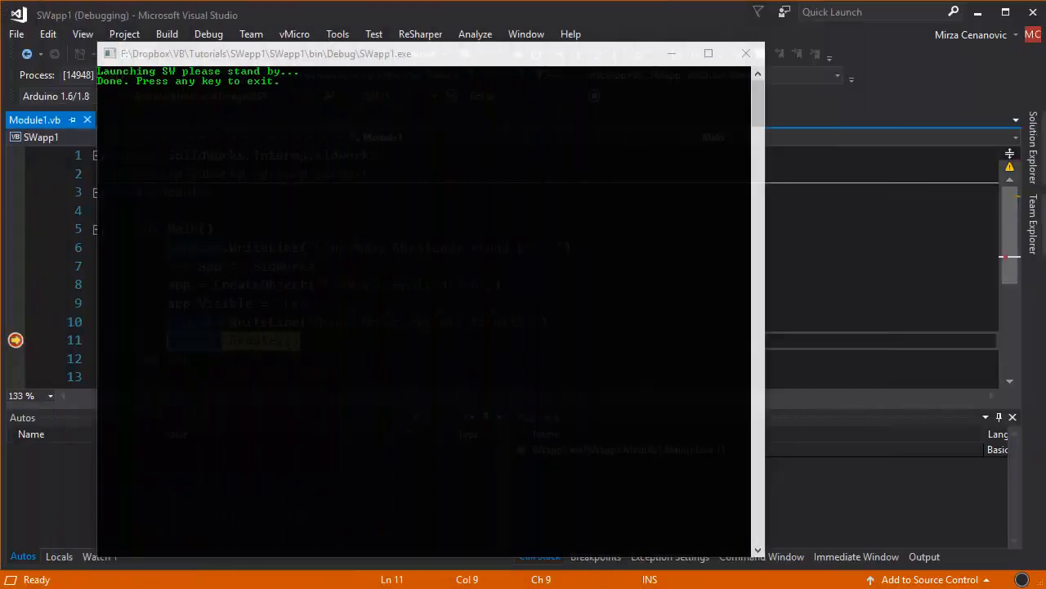
left_click(746, 53)
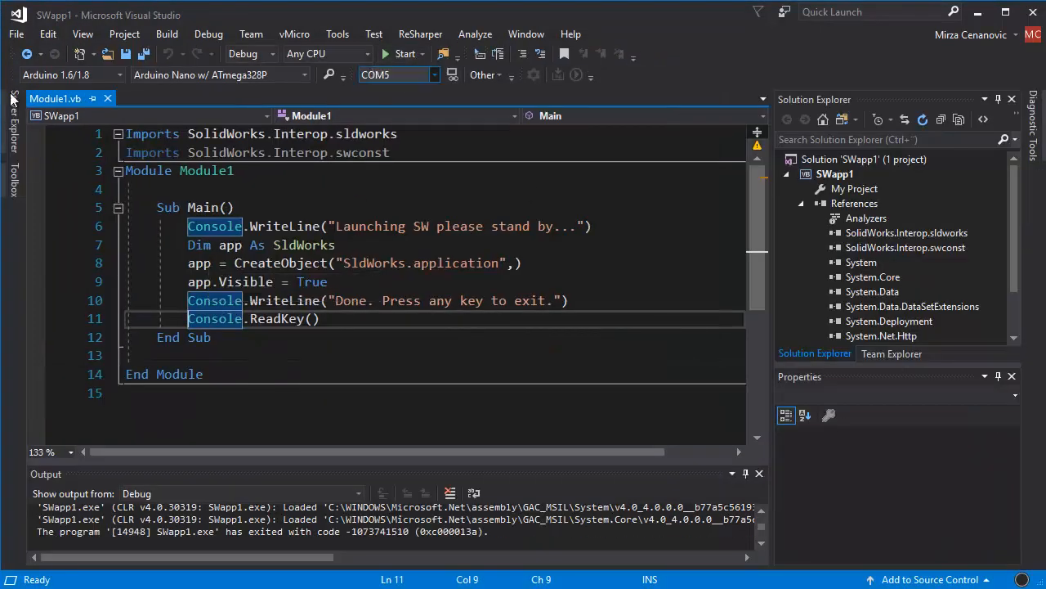
Check in Task Manager that a new SLDWORKS.exe process is running, then return to the code.
key("alt+Tab")
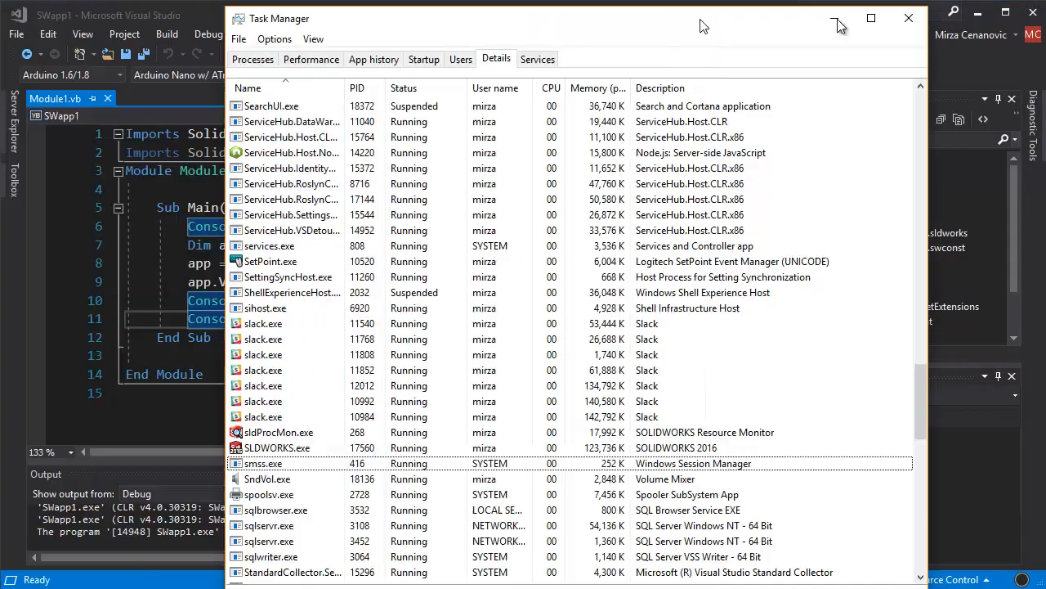
left_click_drag(701, 28, 578, 16)
left_click(167, 427)
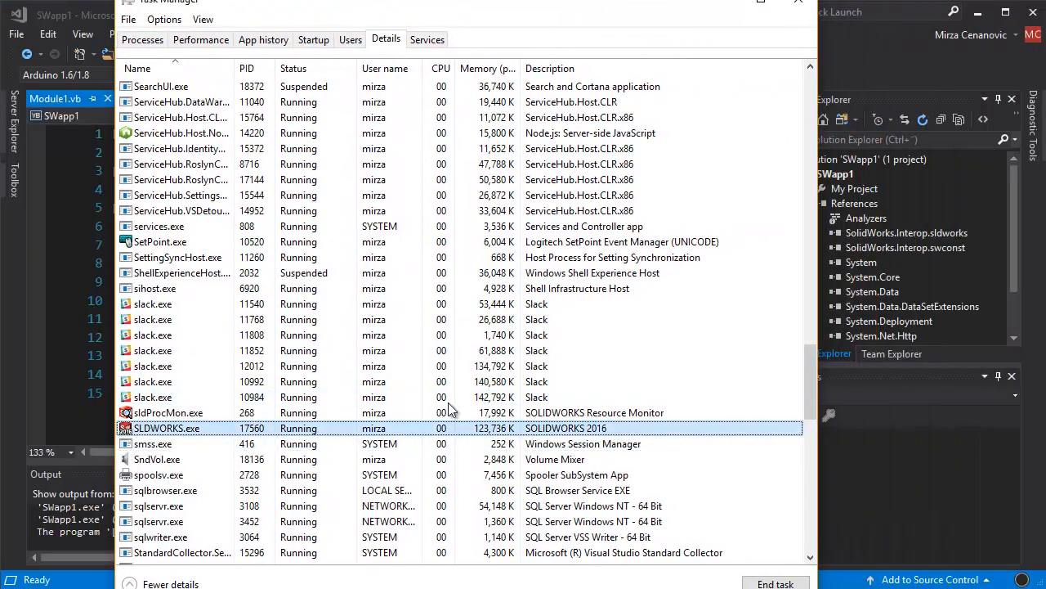
key("alt+Tab")
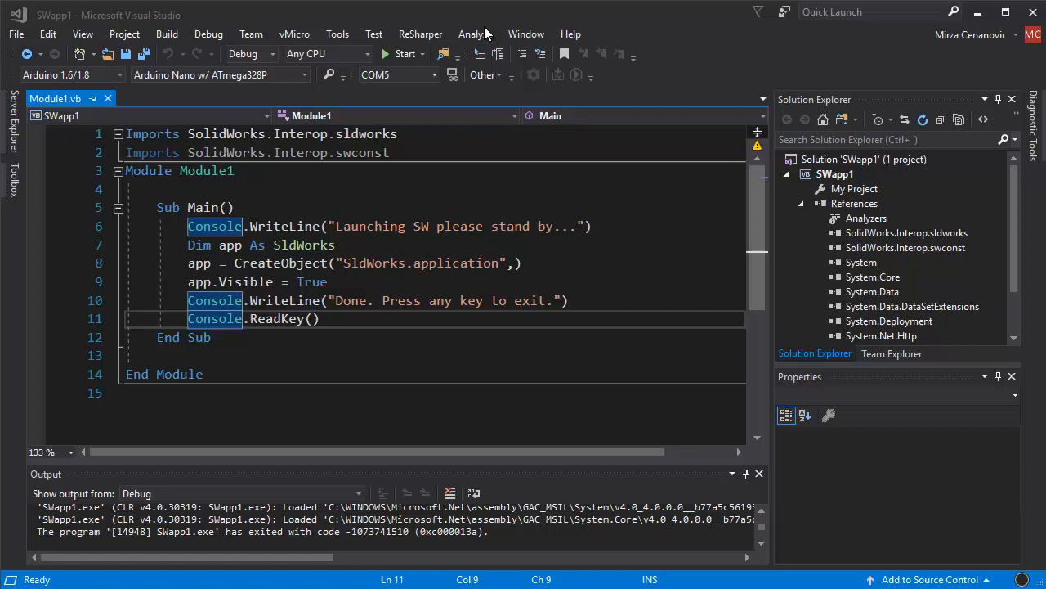
Run SWapp1 again, close its console, and confirm the exit message in the Output pane.
left_click(402, 53)
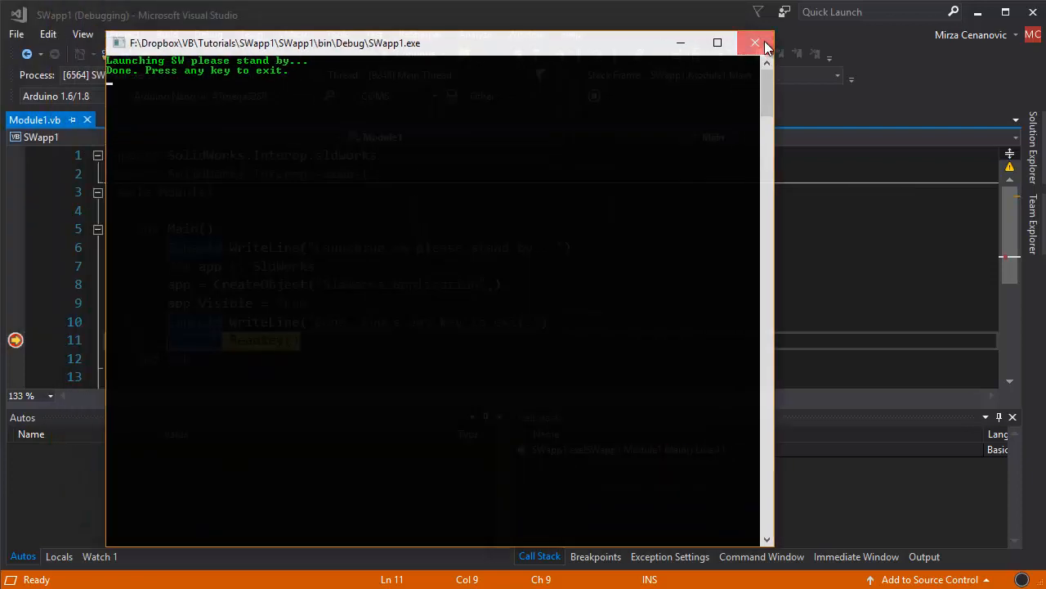
left_click(759, 42)
left_click(400, 56)
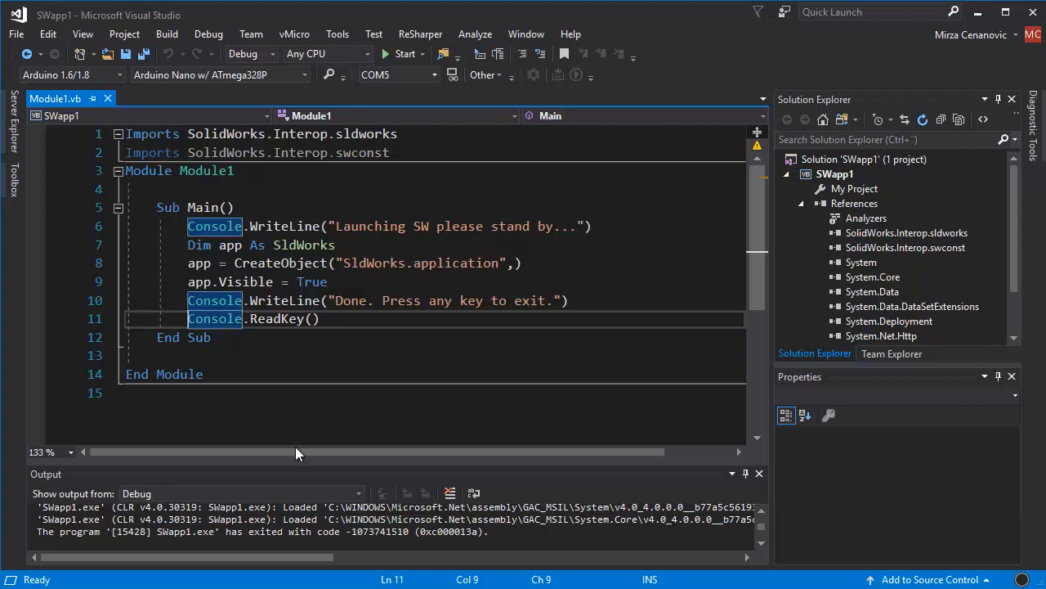
left_click(282, 357)
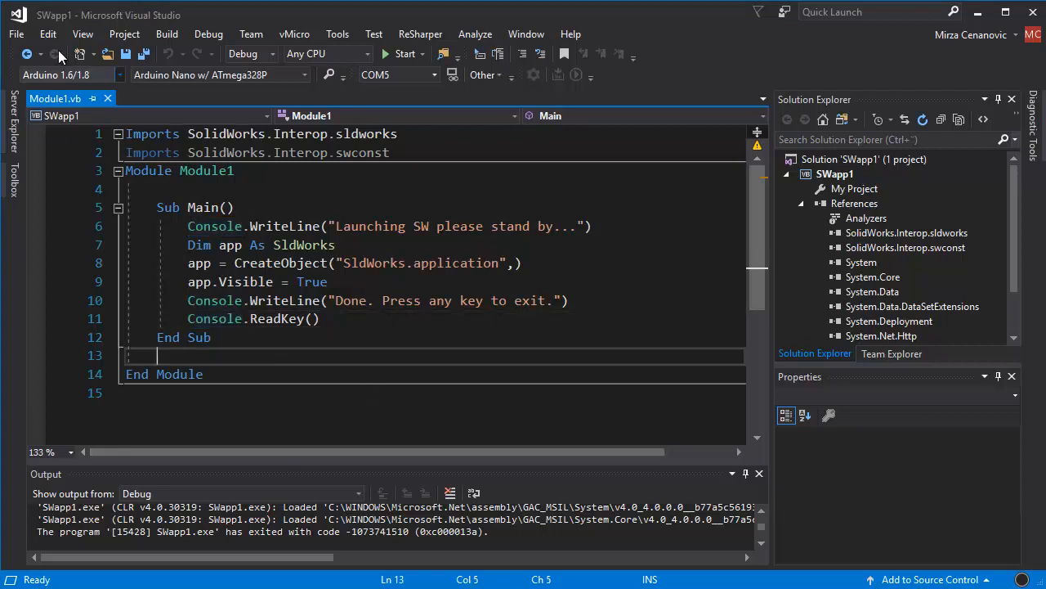
Create a new Visual Basic Console App (.NET Framework) project named SWapp2.
left_click(17, 34)
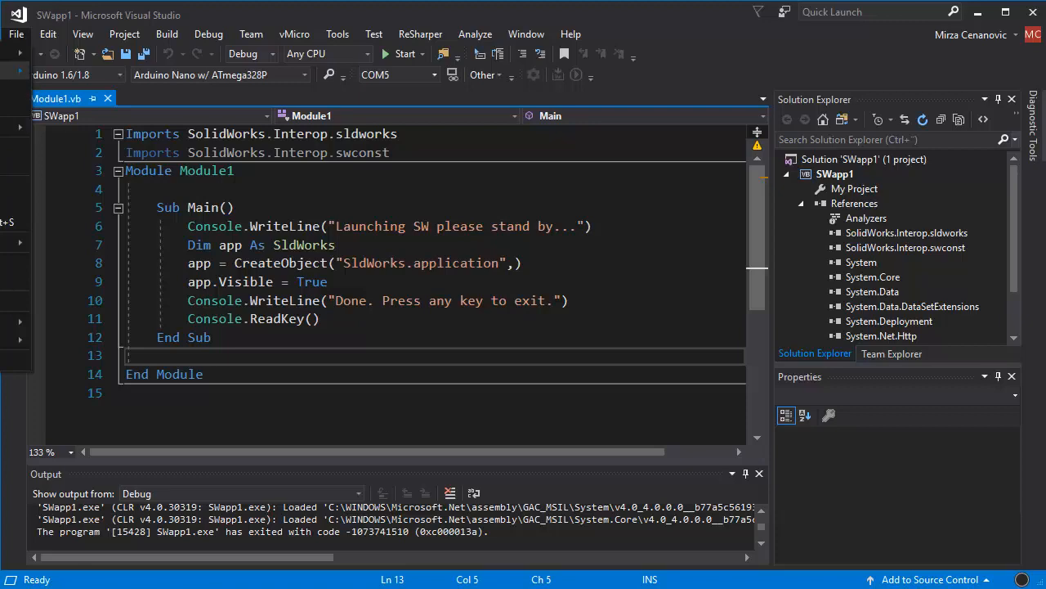
left_click(16, 73)
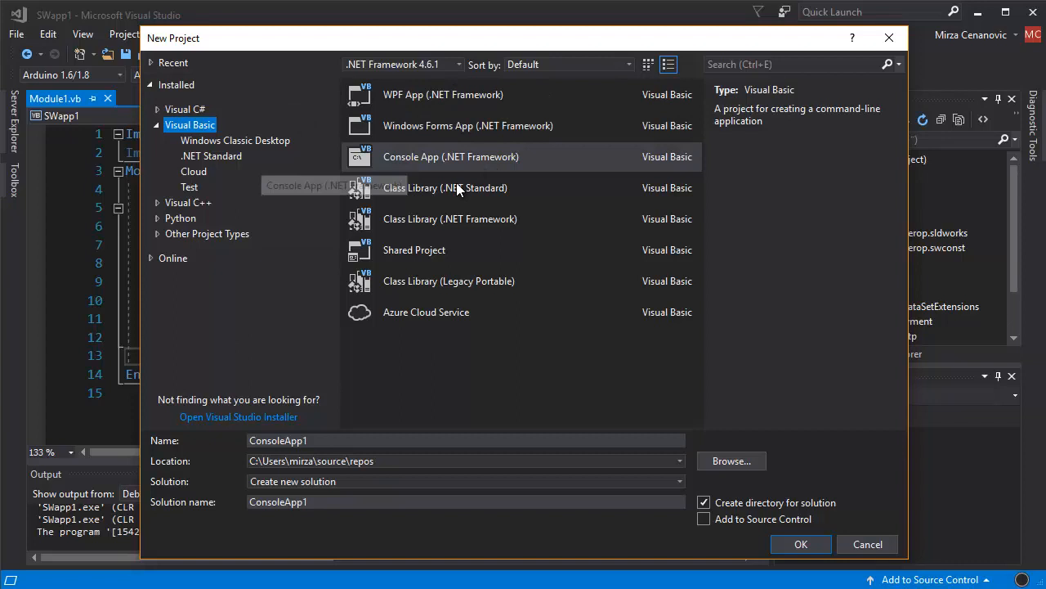
double_click(325, 446)
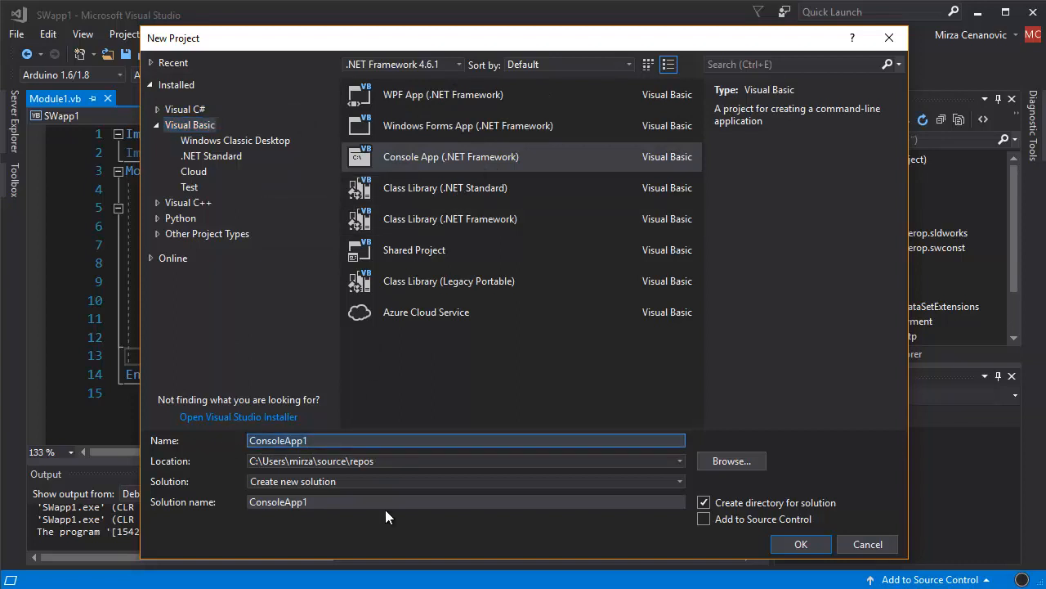
type("SWapp")
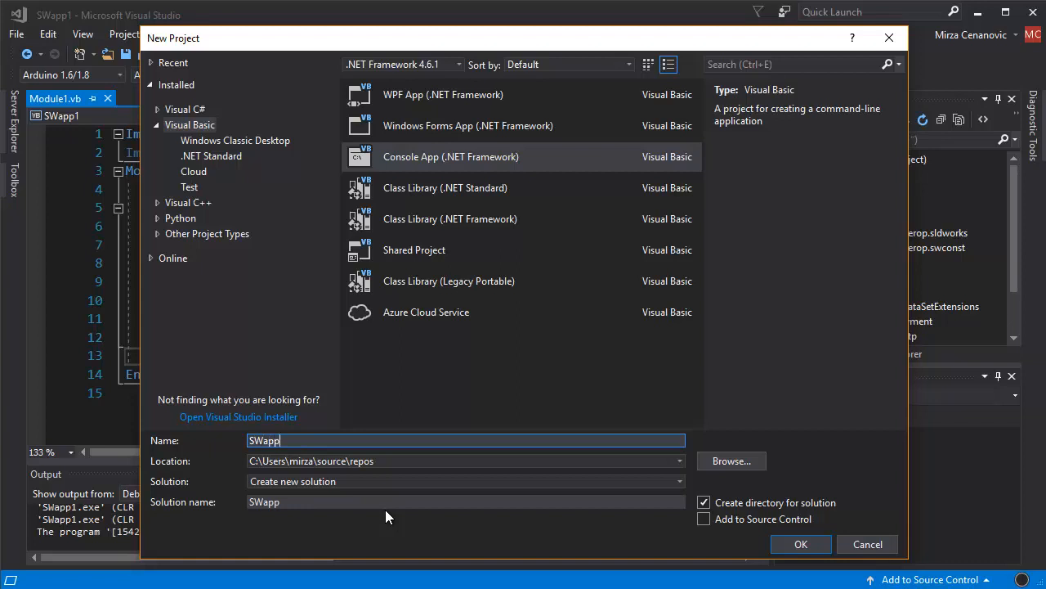
type("2")
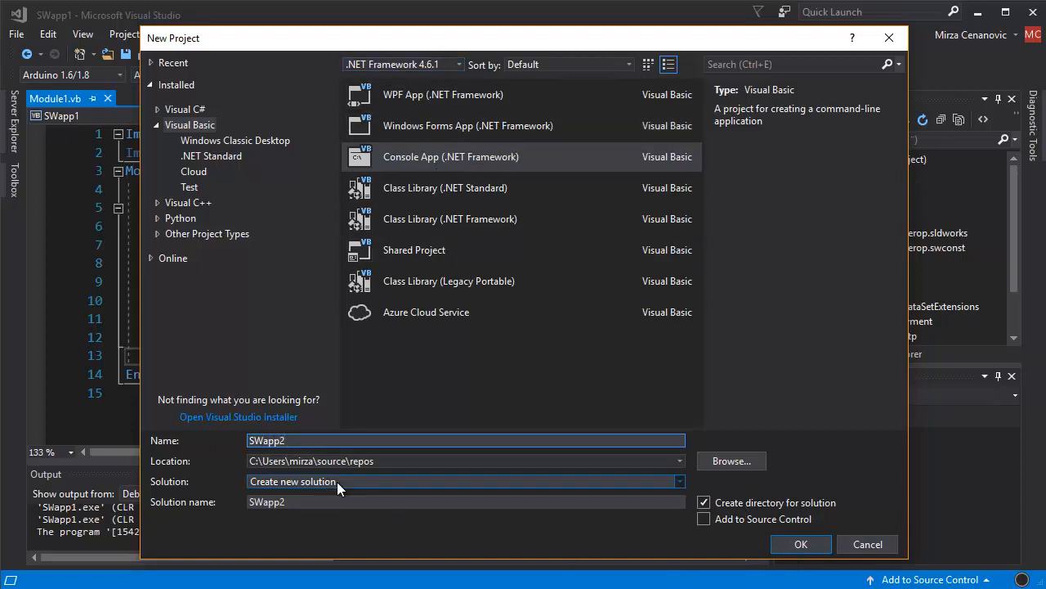
left_click(802, 544)
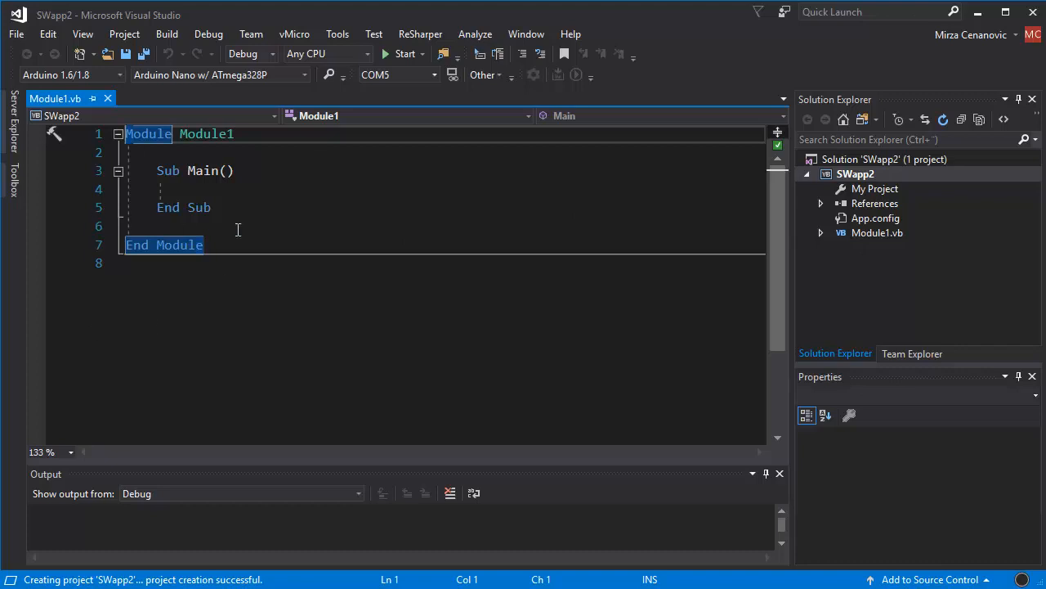
From SWapp2's References node, open Reference Manager and remove the sldworks dll from Recent.
left_click(871, 204)
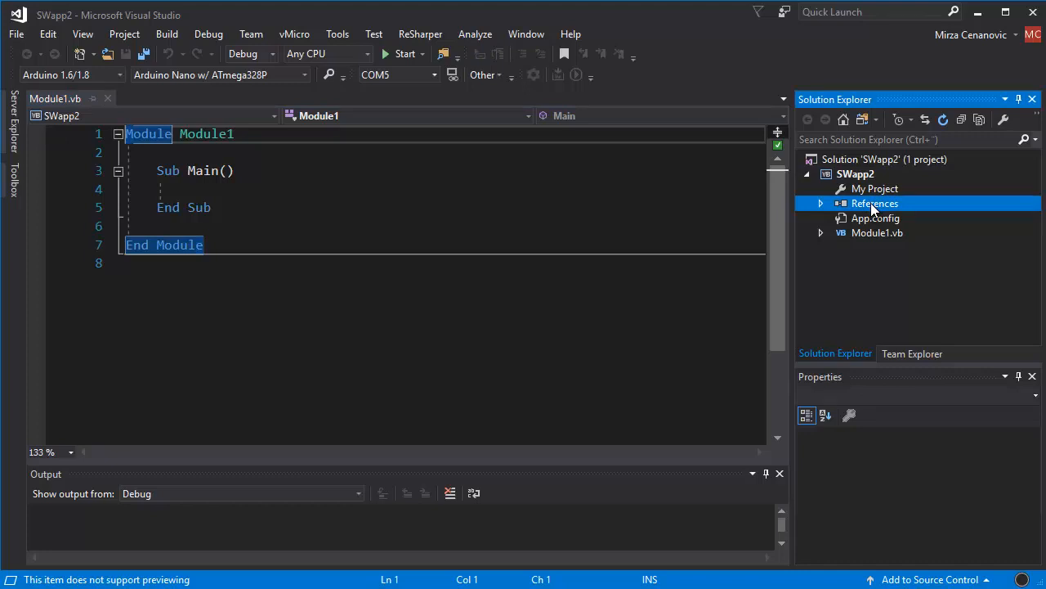
right_click(873, 210)
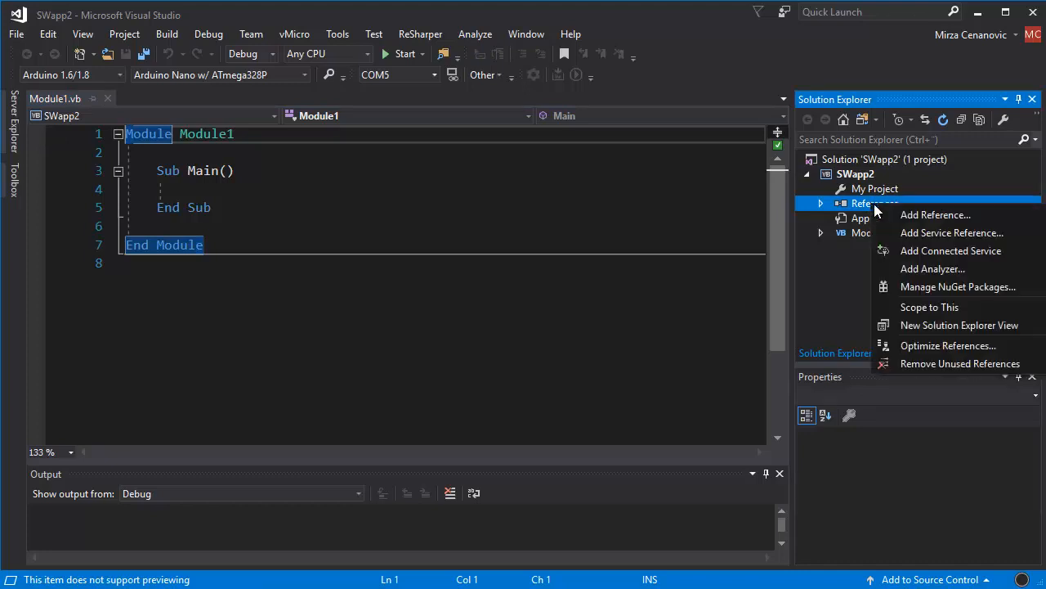
left_click(905, 214)
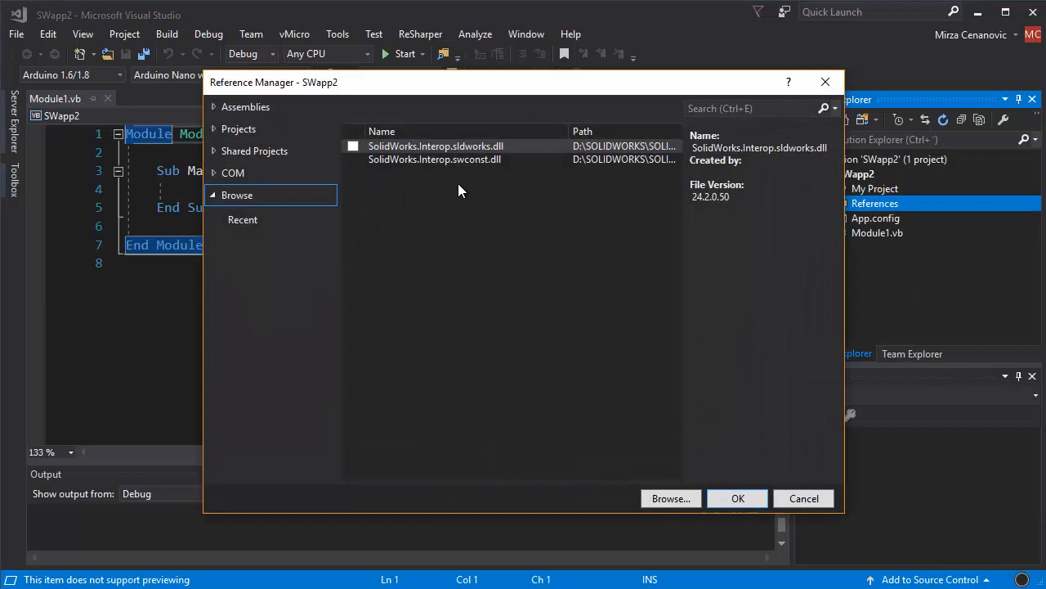
left_click(453, 159)
left_click(384, 147)
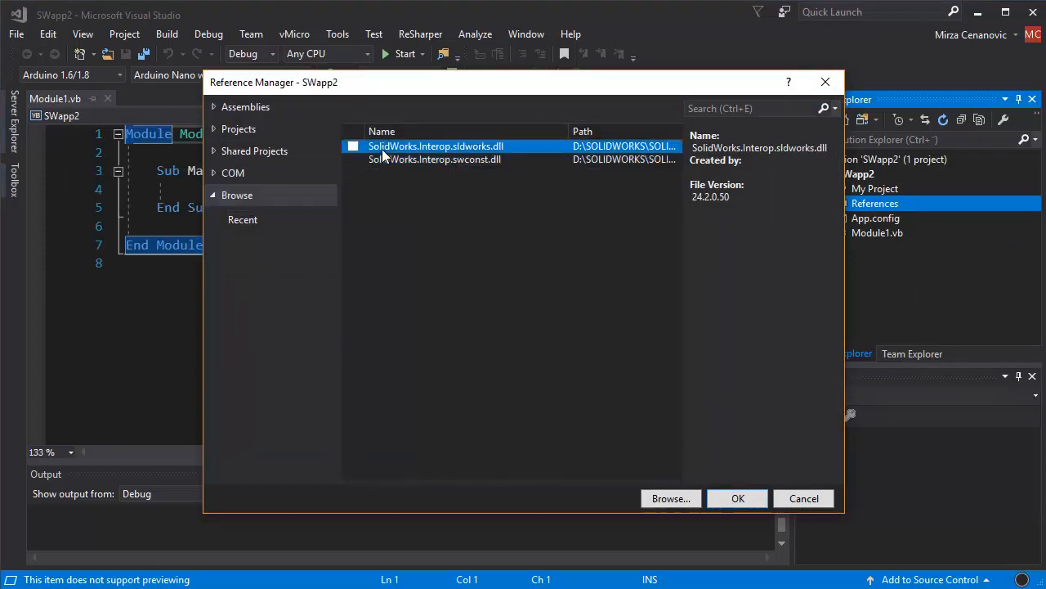
right_click(392, 155)
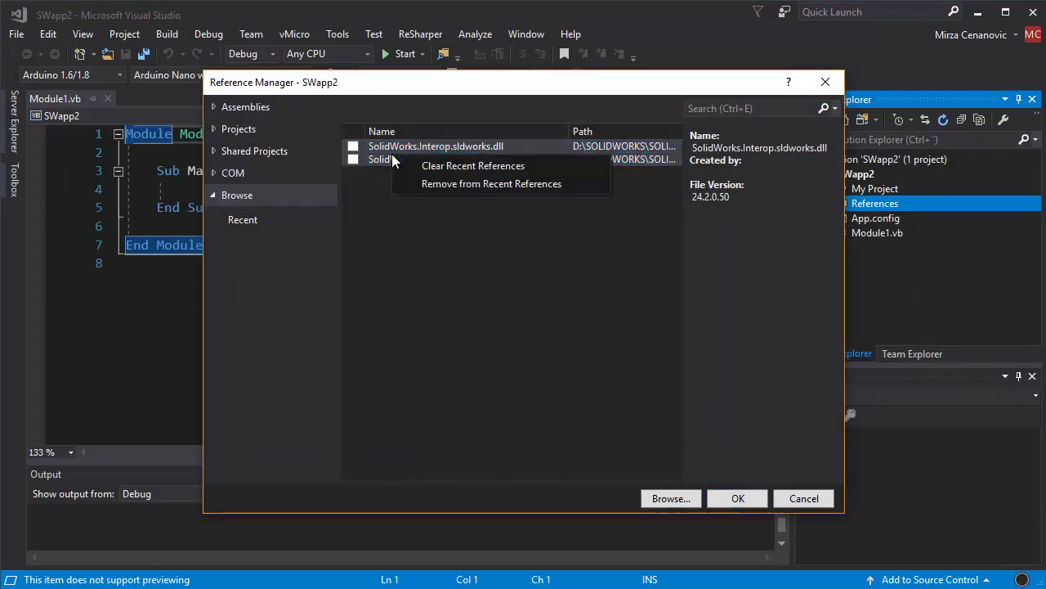
left_click(462, 182)
Remove the remaining swconst dll so the recent references list shows no items.
right_click(444, 150)
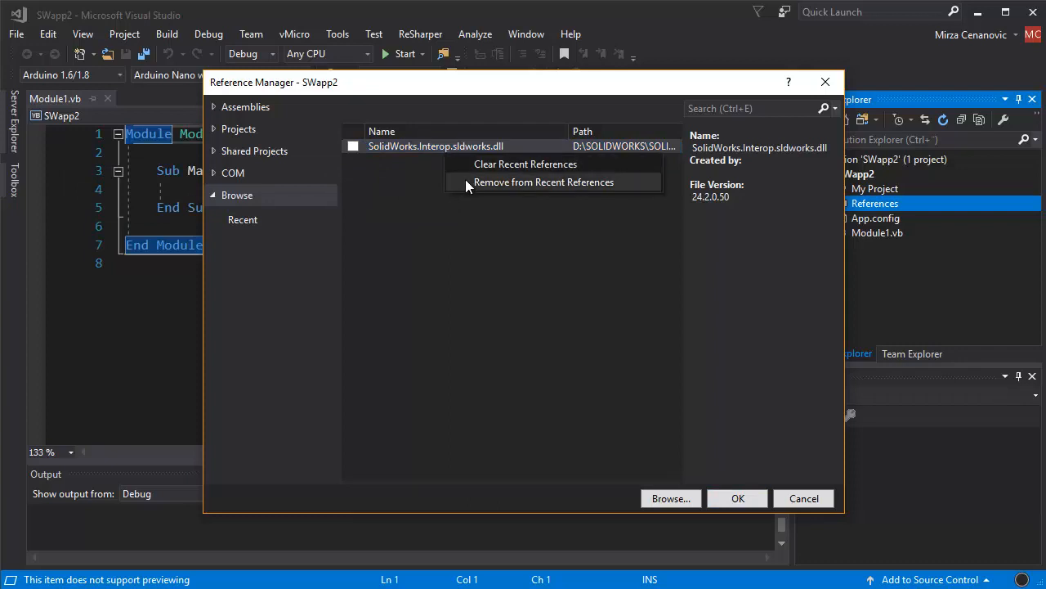
left_click(447, 196)
right_click(417, 145)
left_click(462, 175)
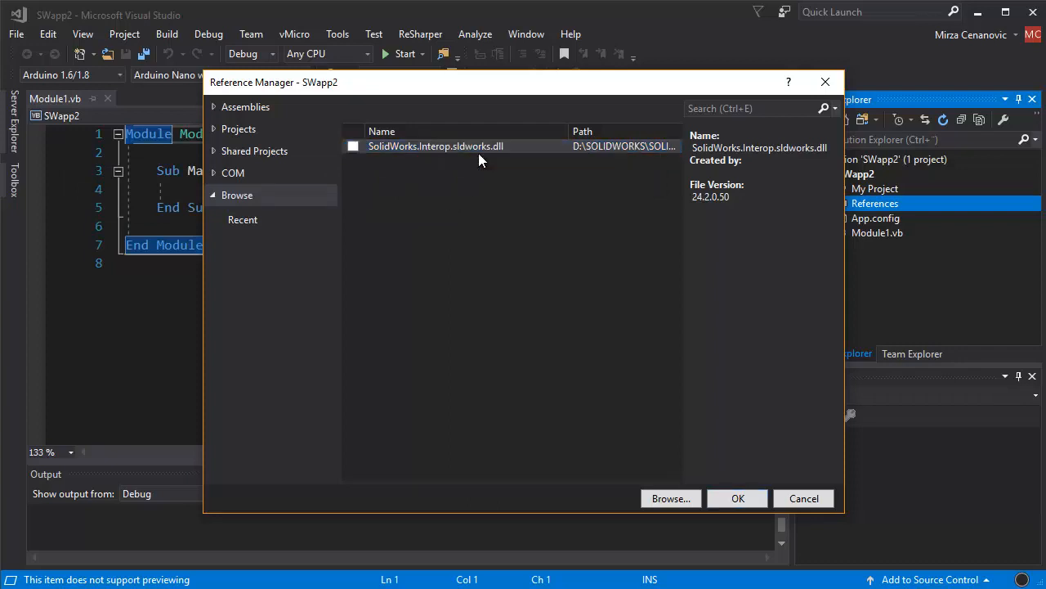
Browse to the D:\SOLIDWORKS\SOLIDWORKS\api\redist folder of interop dlls.
left_click(655, 498)
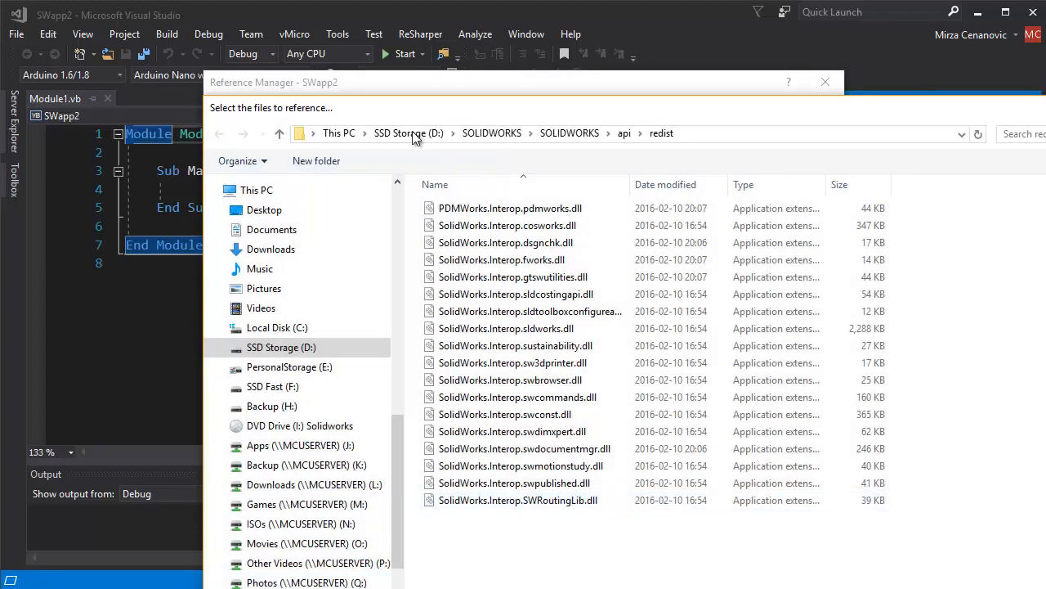
left_click_drag(436, 117, 349, 111)
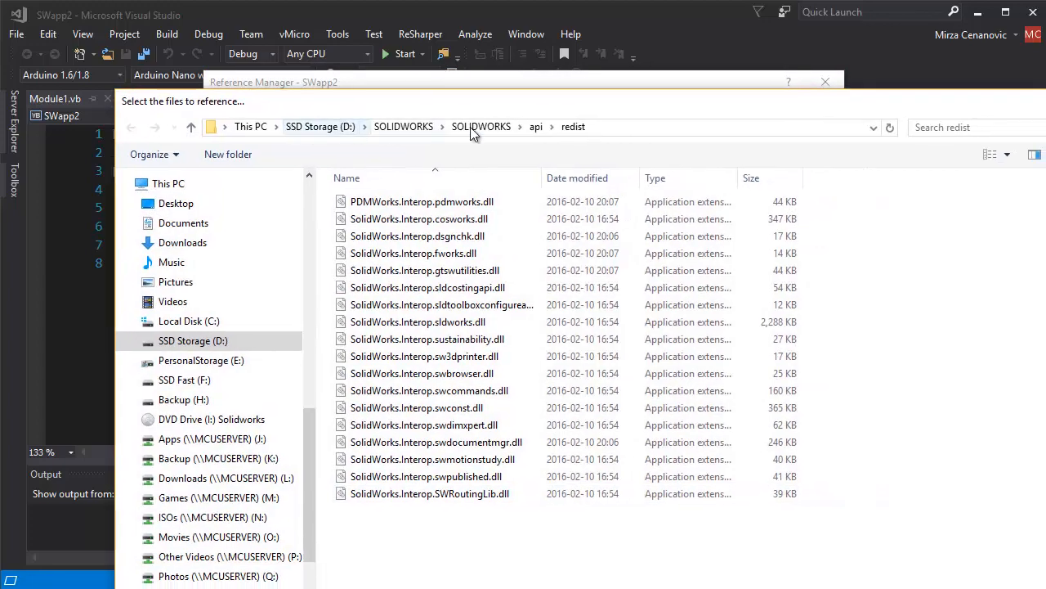
left_click(621, 127)
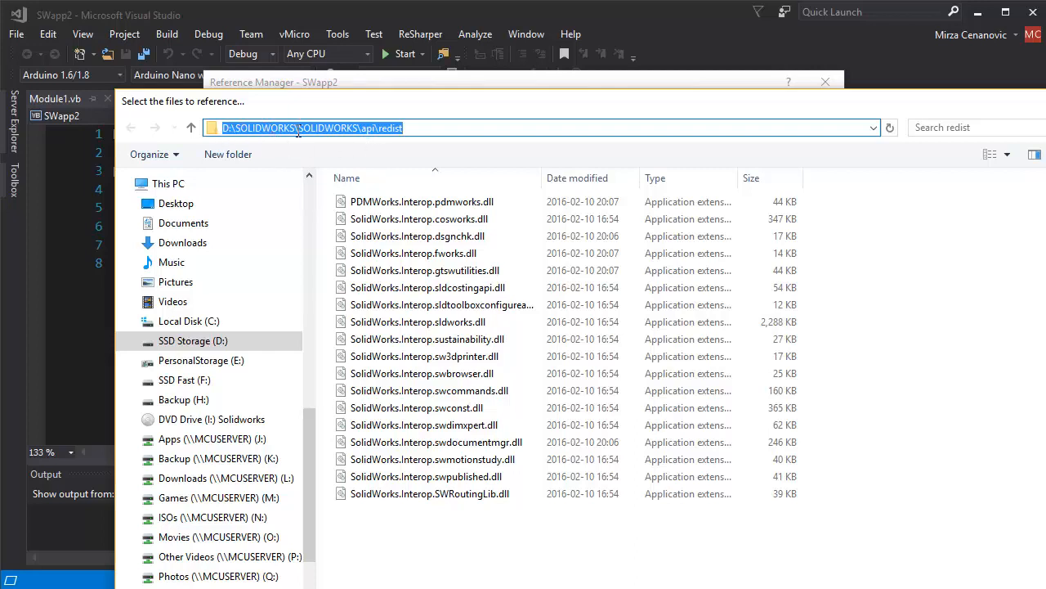
left_click(193, 341)
double_click(380, 269)
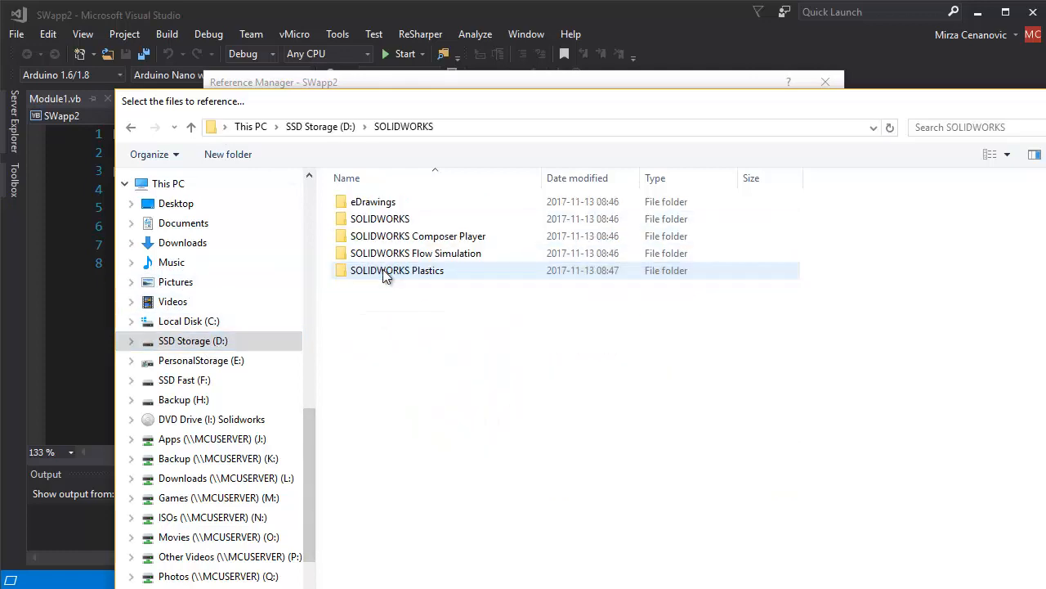
double_click(387, 222)
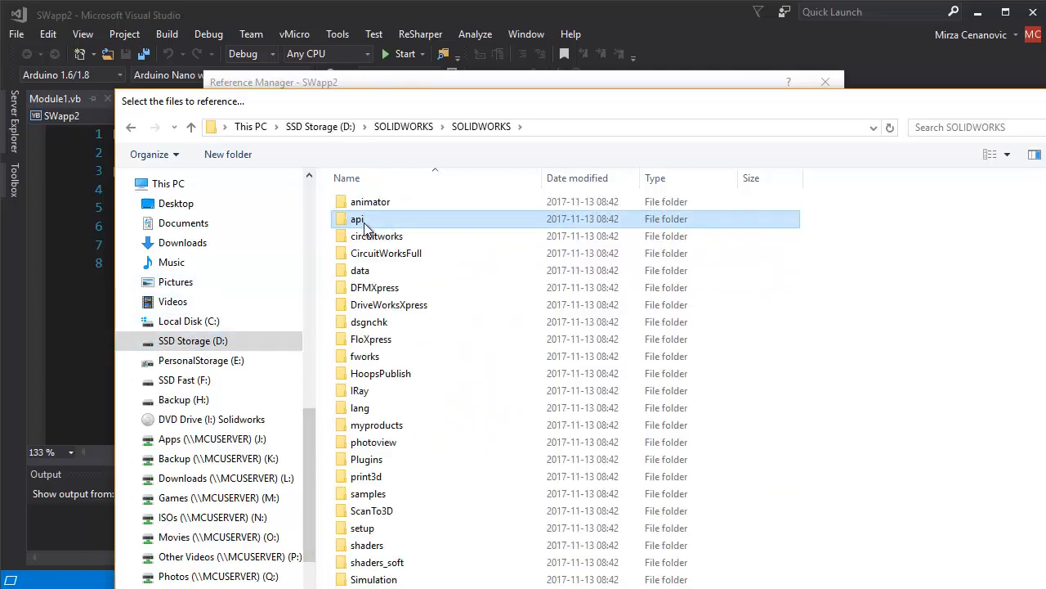
double_click(367, 221)
double_click(362, 201)
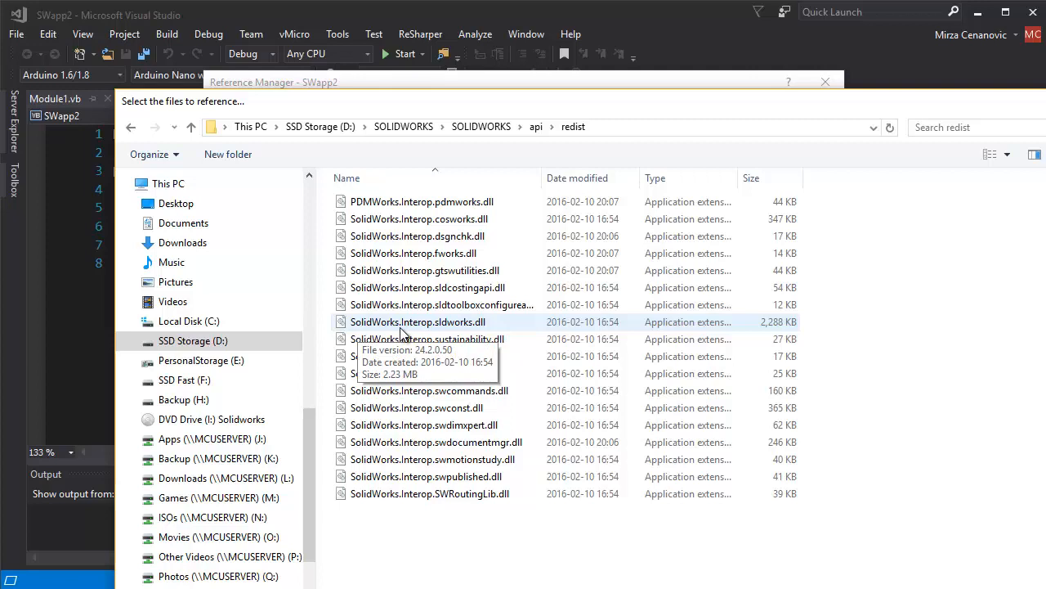
Select SolidWorks.Interop.sldworks.dll and SolidWorks.Interop.swconst.dll together.
mouse_move(452, 327)
left_click(464, 321)
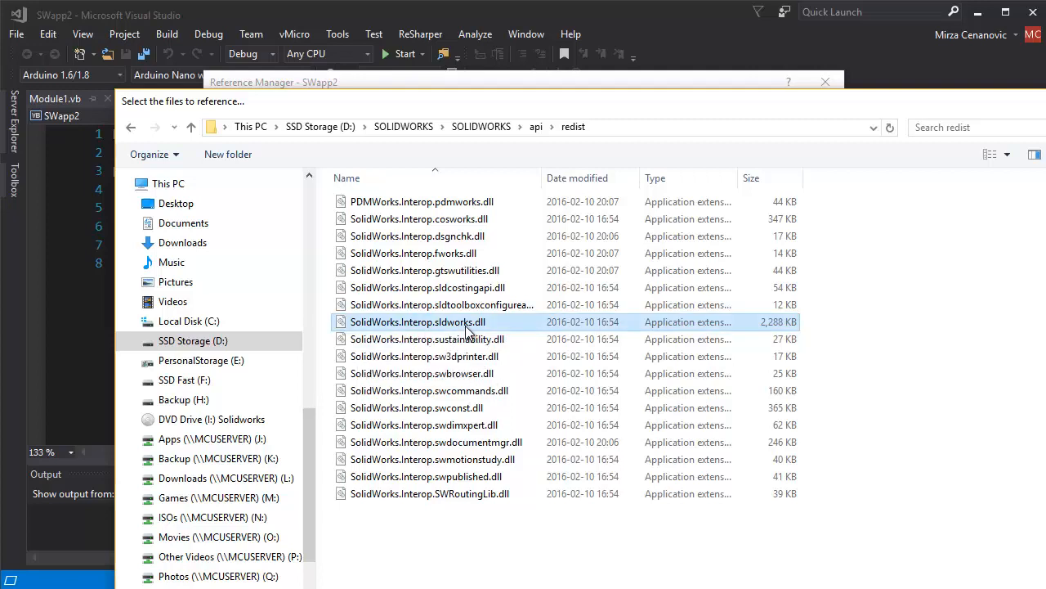
left_click(477, 407, "ctrl")
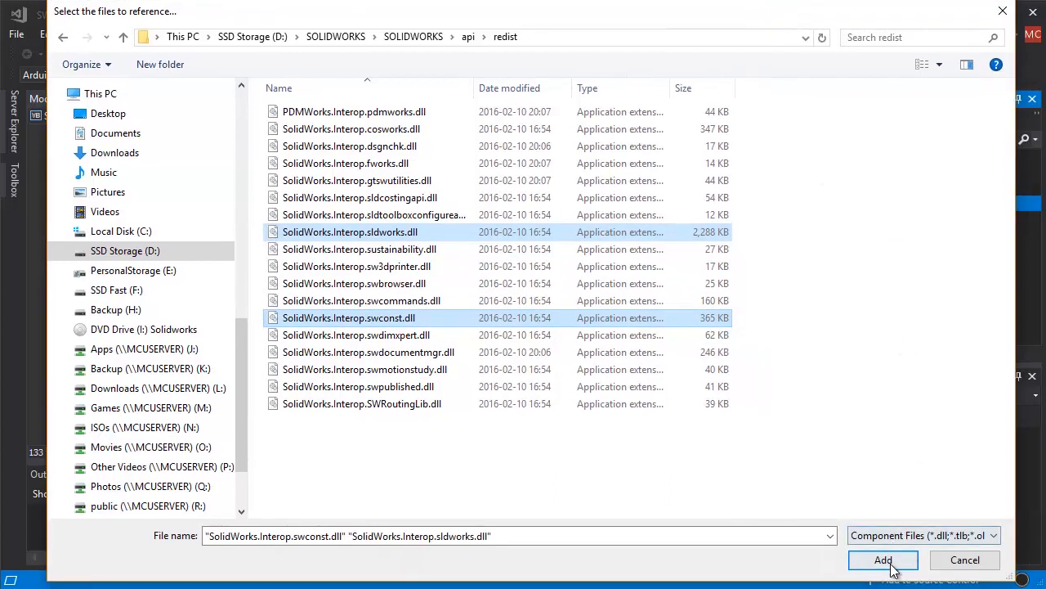
Add the sldworks and swconst interop dlls as project references and review them in Solution Explorer.
left_click(884, 560)
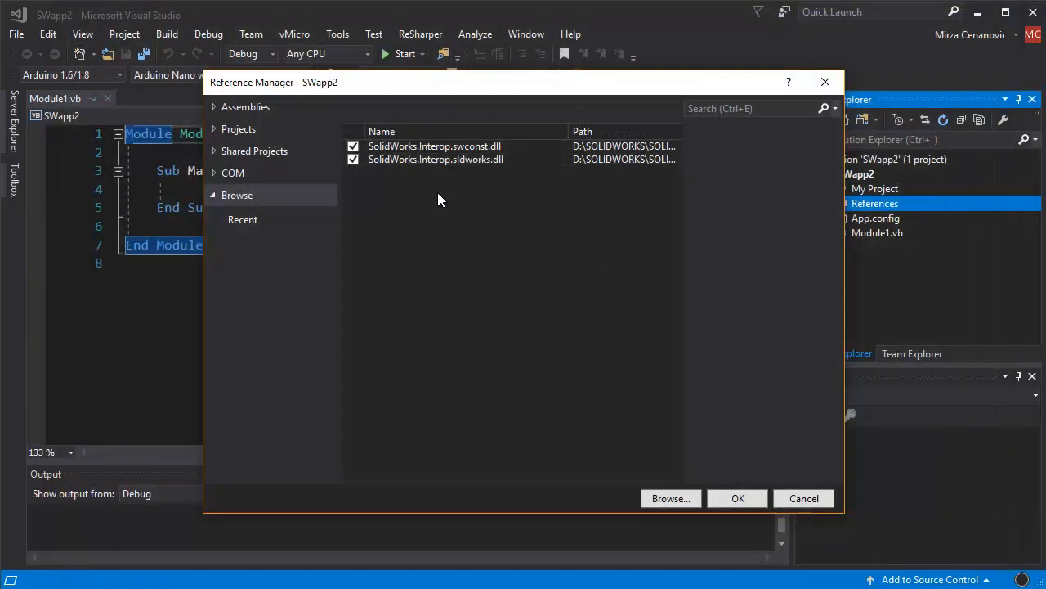
left_click(729, 499)
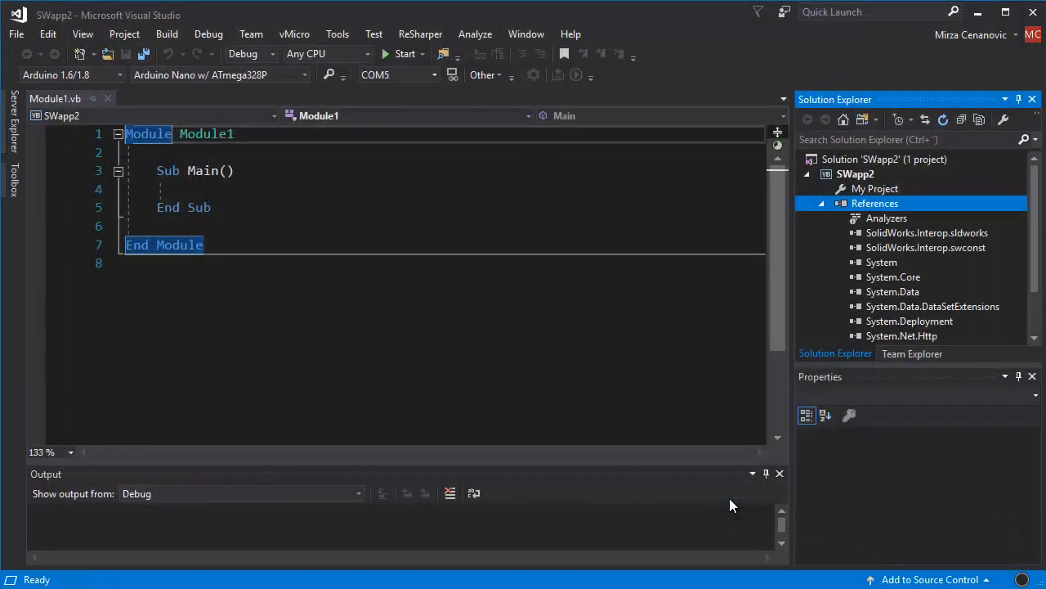
left_click(913, 237)
left_click(913, 248)
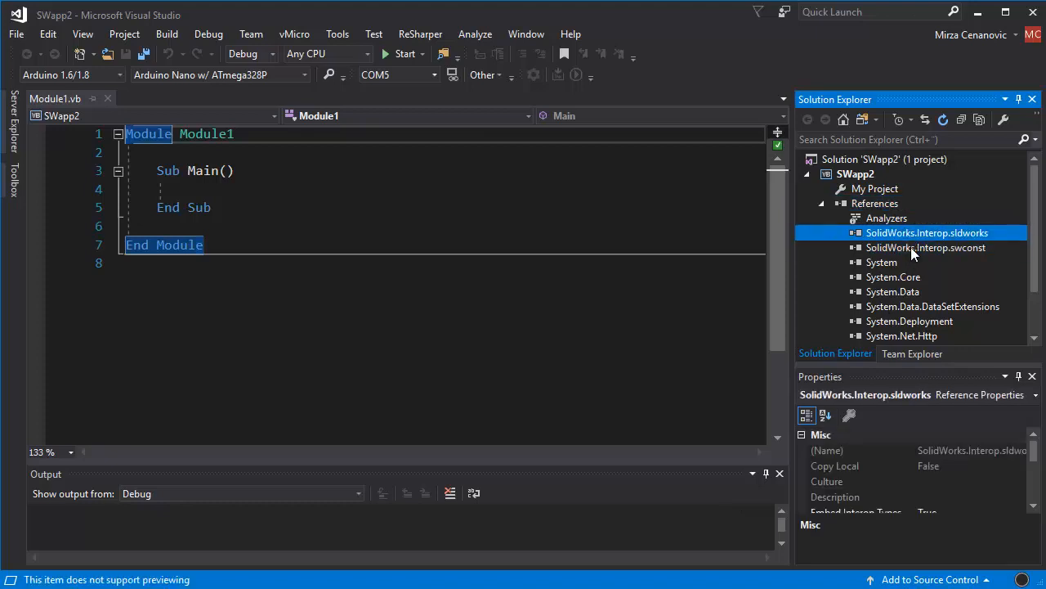
Add Imports SolidWorks.Interop.sldworks as the first line of Module1.
left_click(447, 249)
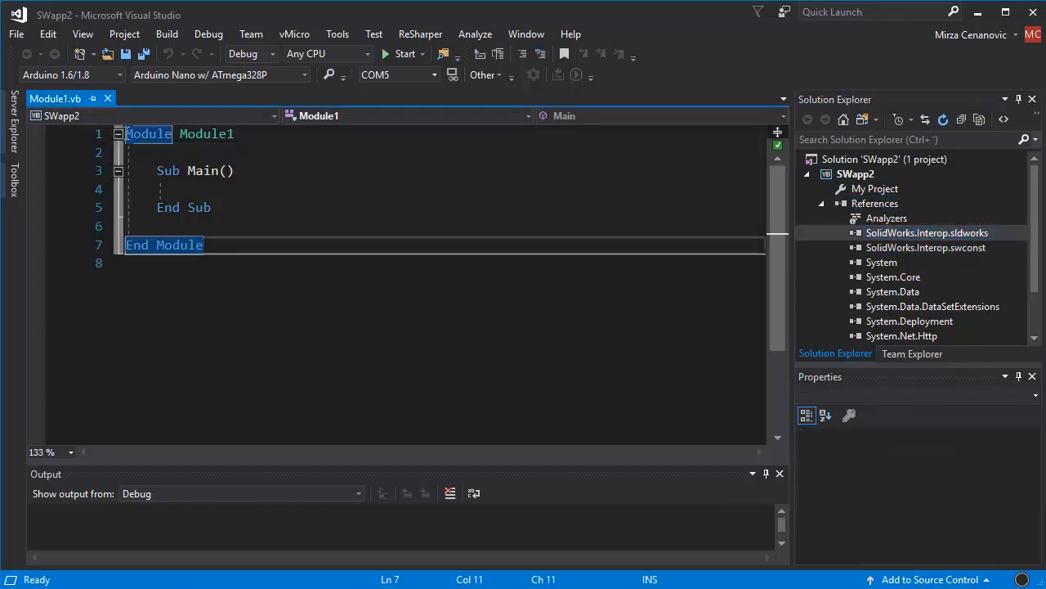
key("ctrl+Home")
key("Return")
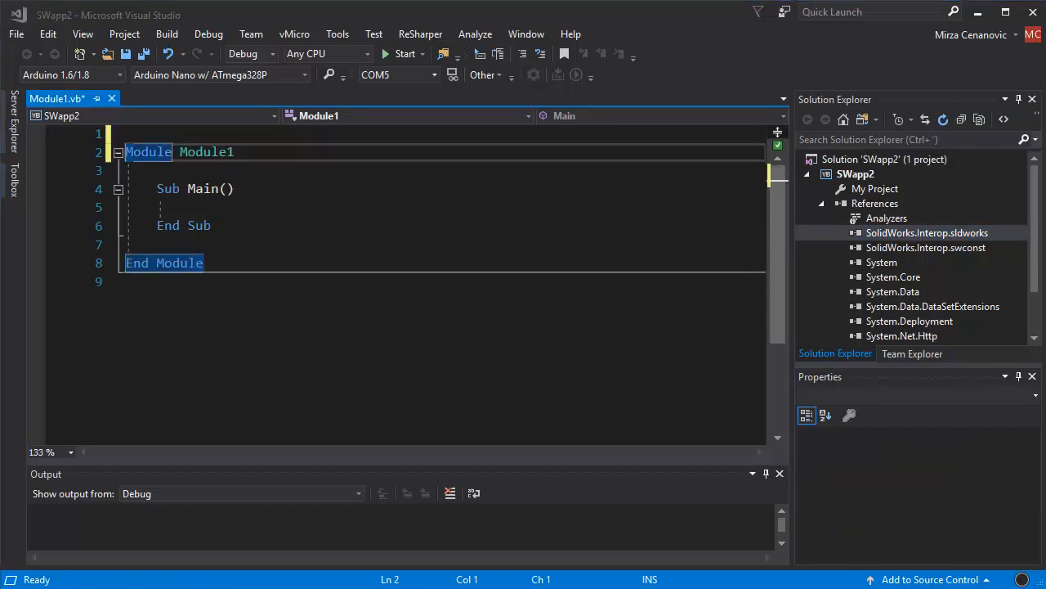
left_click(135, 137)
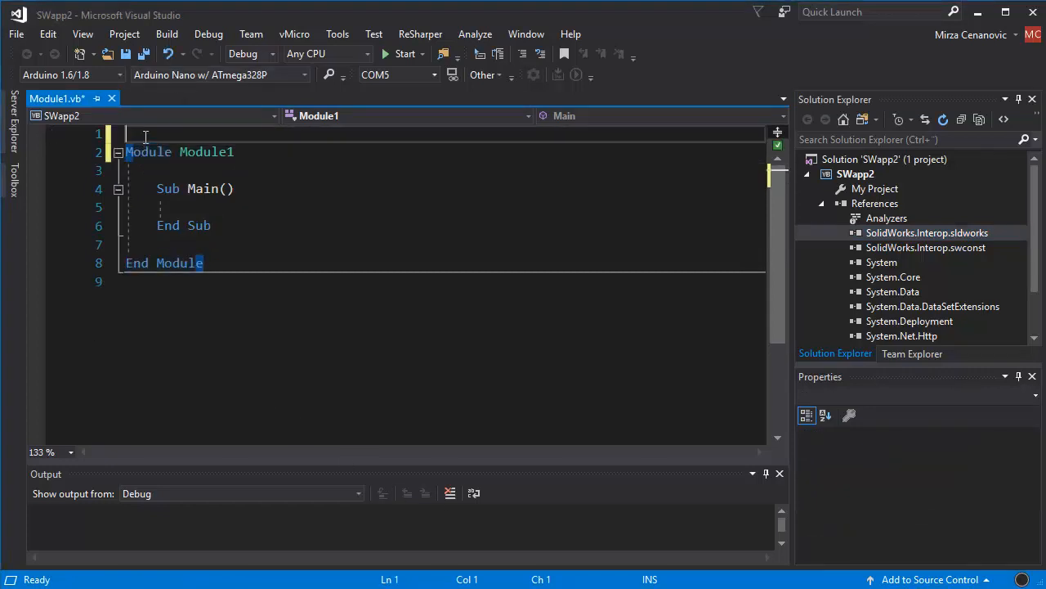
type("Impo")
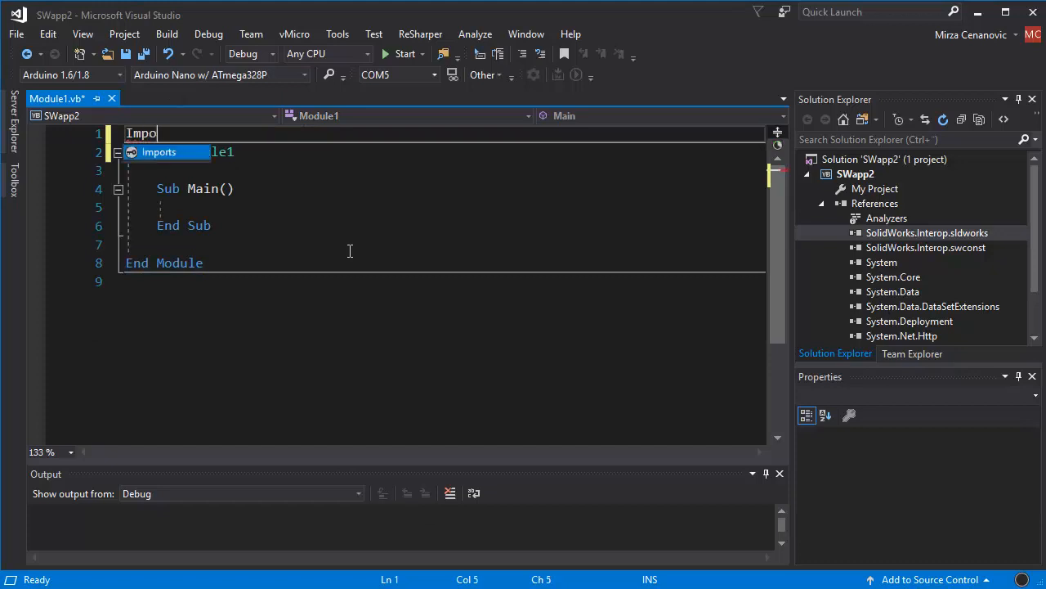
type("rts ")
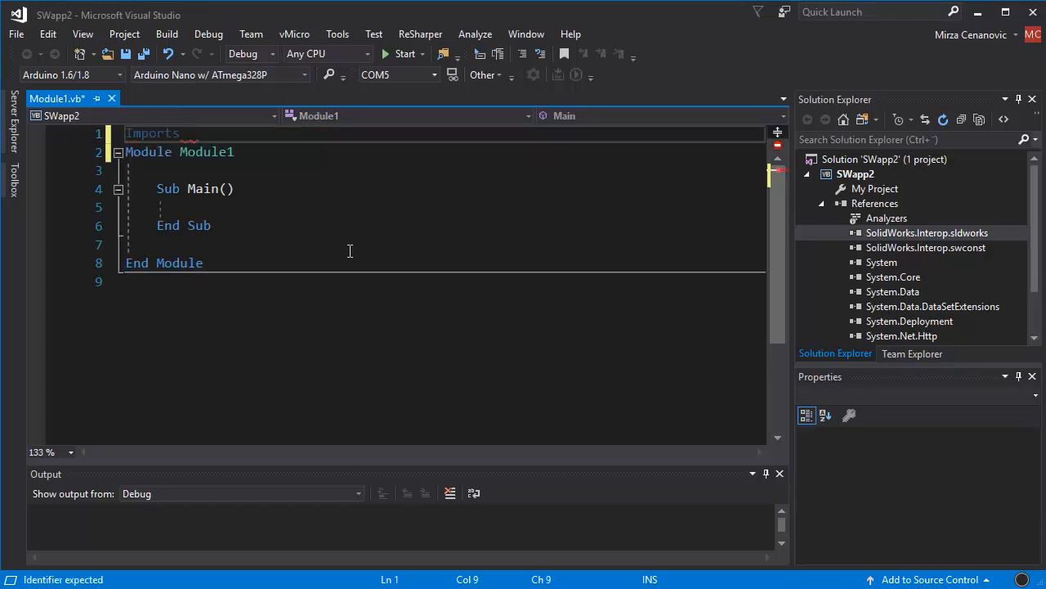
type("Sol")
key("Tab")
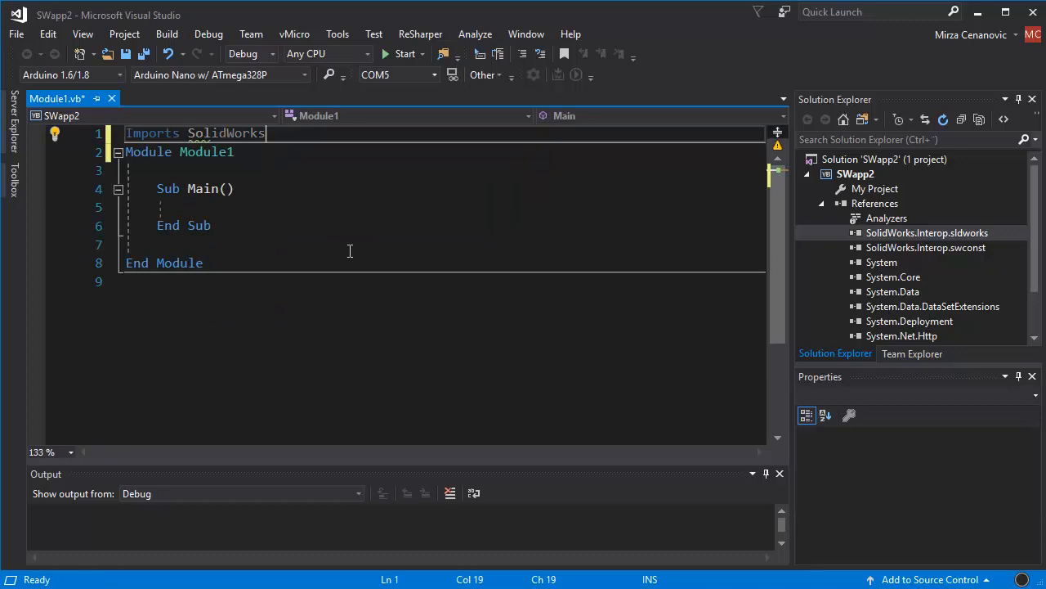
type(".")
key("Tab")
type(".")
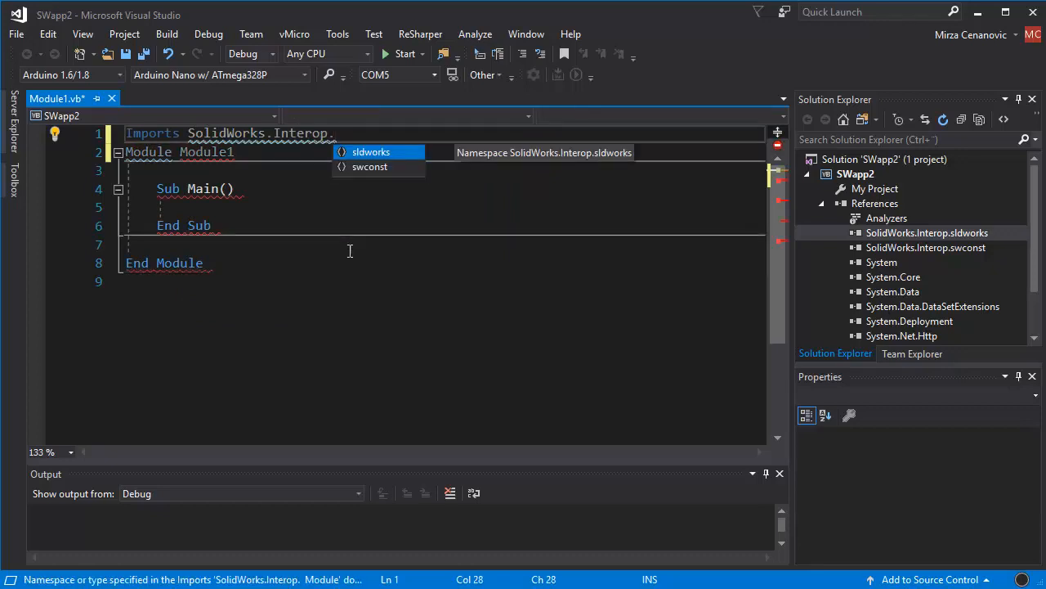
key("Tab")
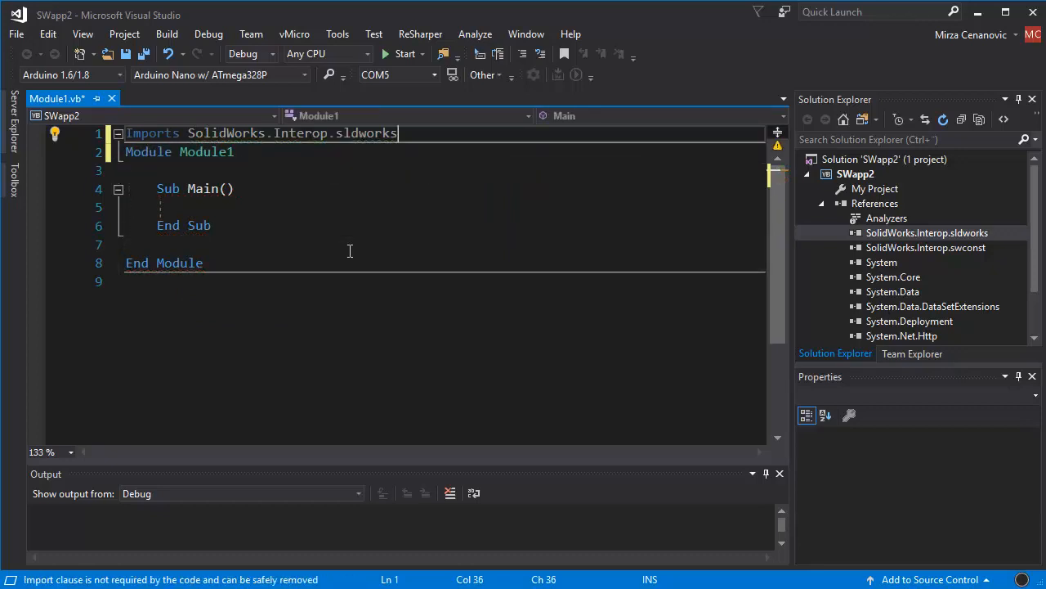
key("Return")
type("I")
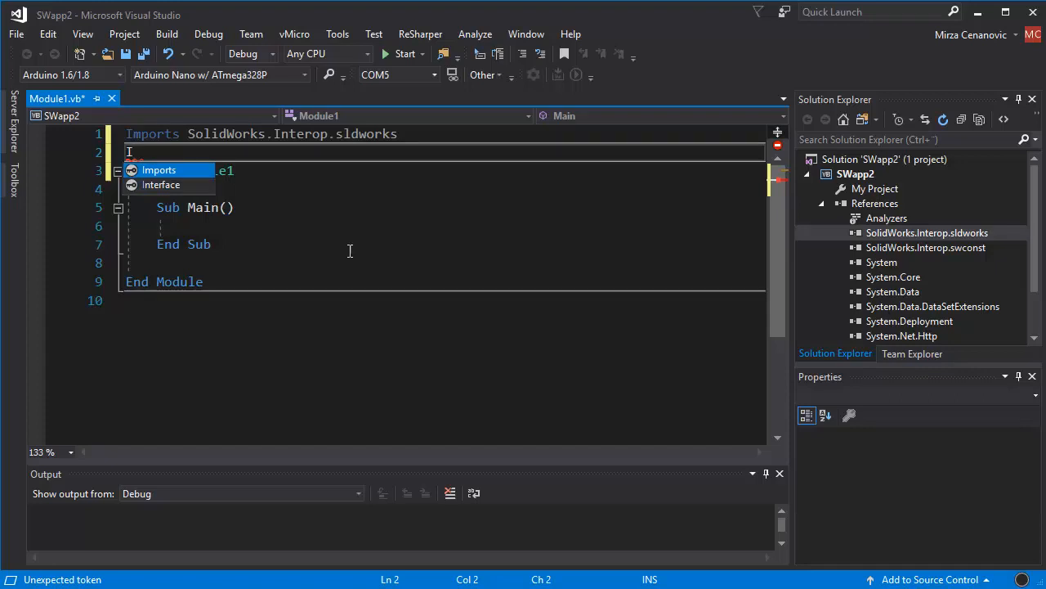
Add Imports SolidWorks.Interop.swconst below it and move into Sub Main.
key("Down")
key("Up")
key("Down")
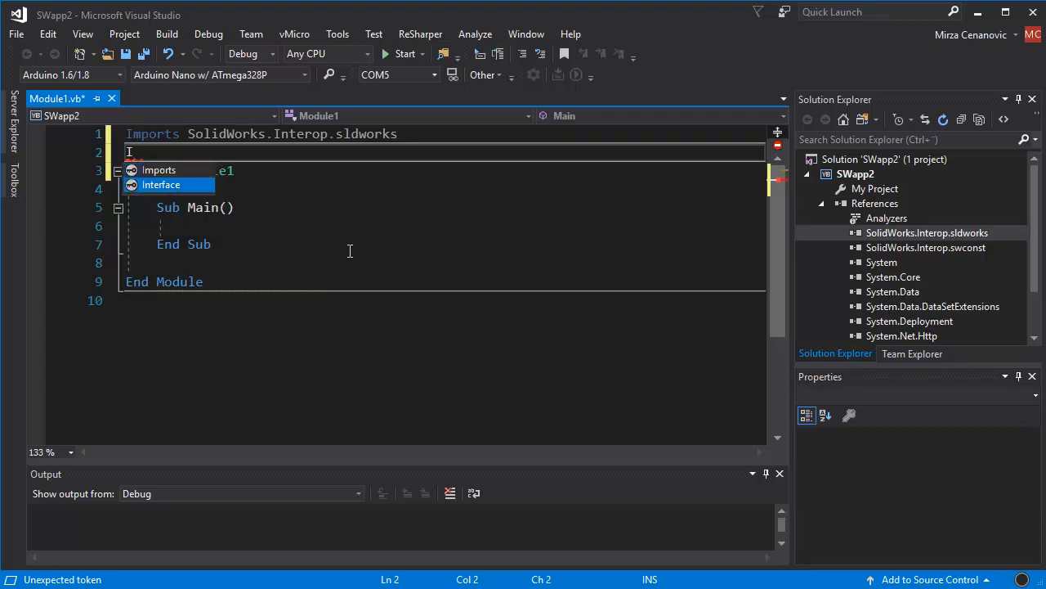
key("Up")
key("Tab")
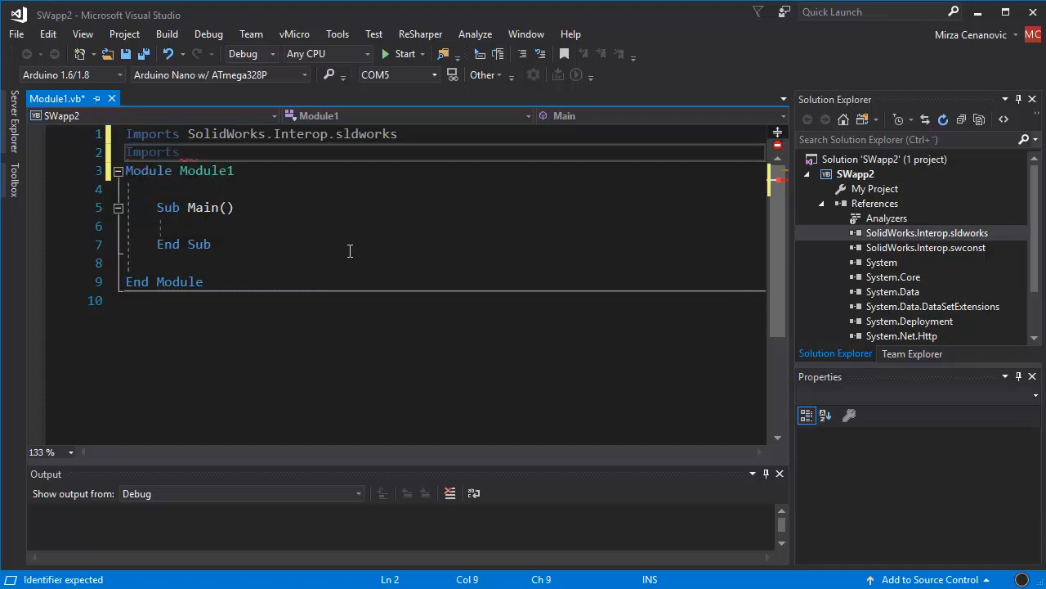
type("So")
key("Tab")
type(".")
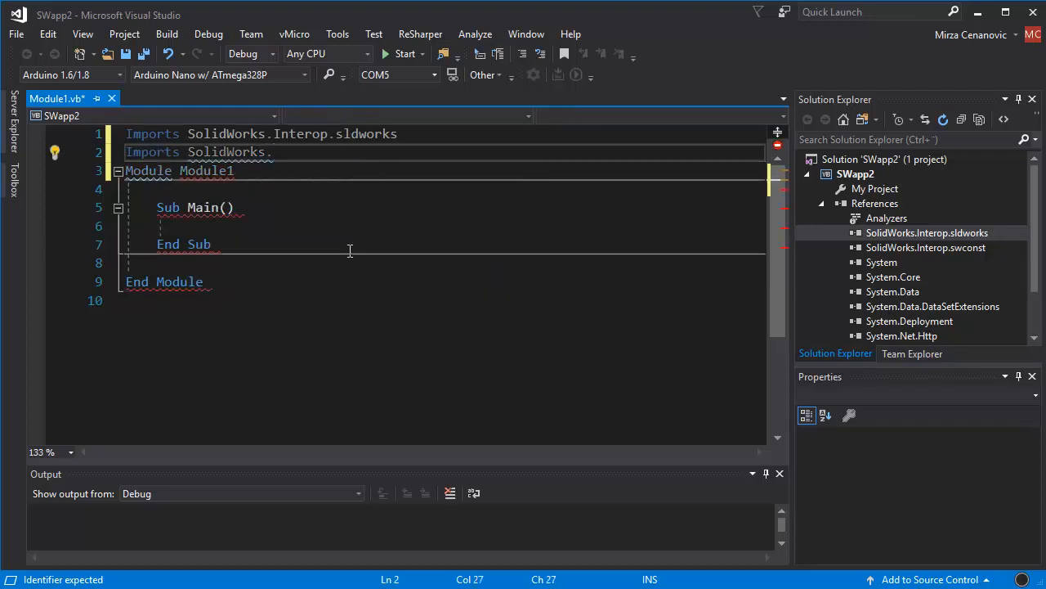
type("Interop.")
key("Down")
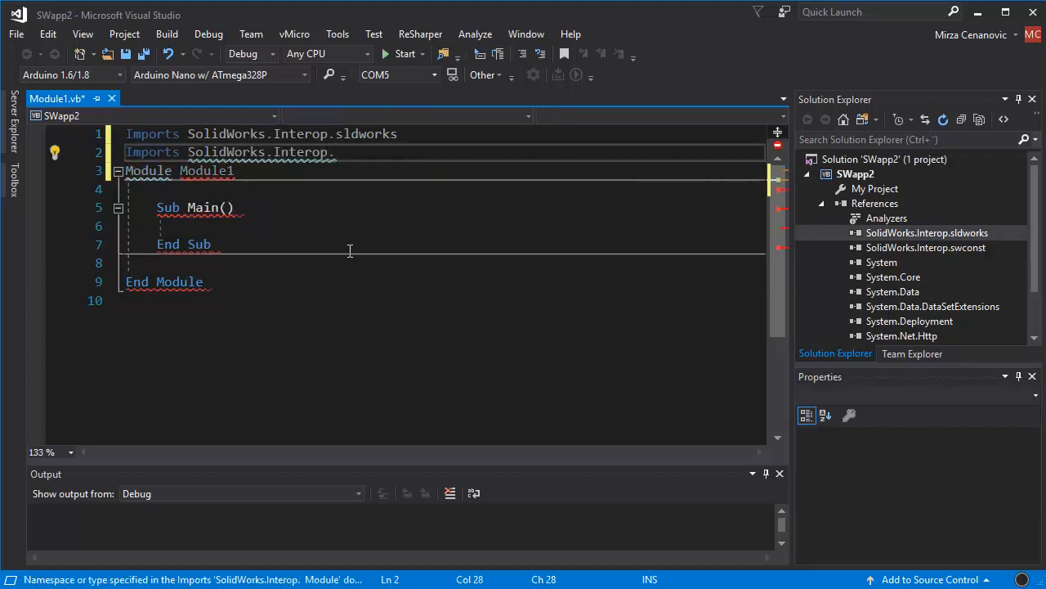
key("Tab")
key("Down")
key("Down")
key("Down")
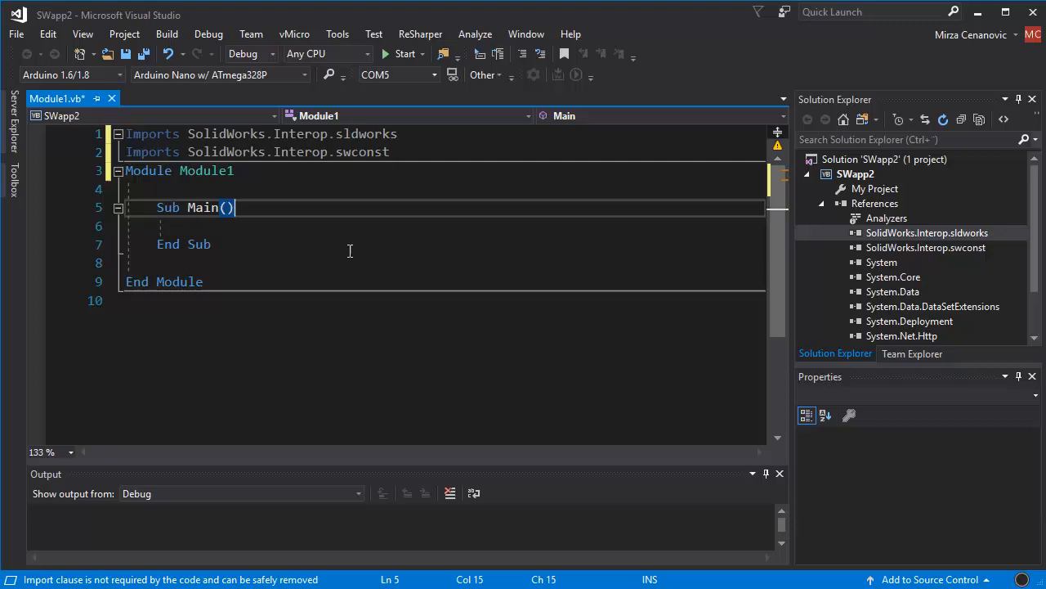
key("Down")
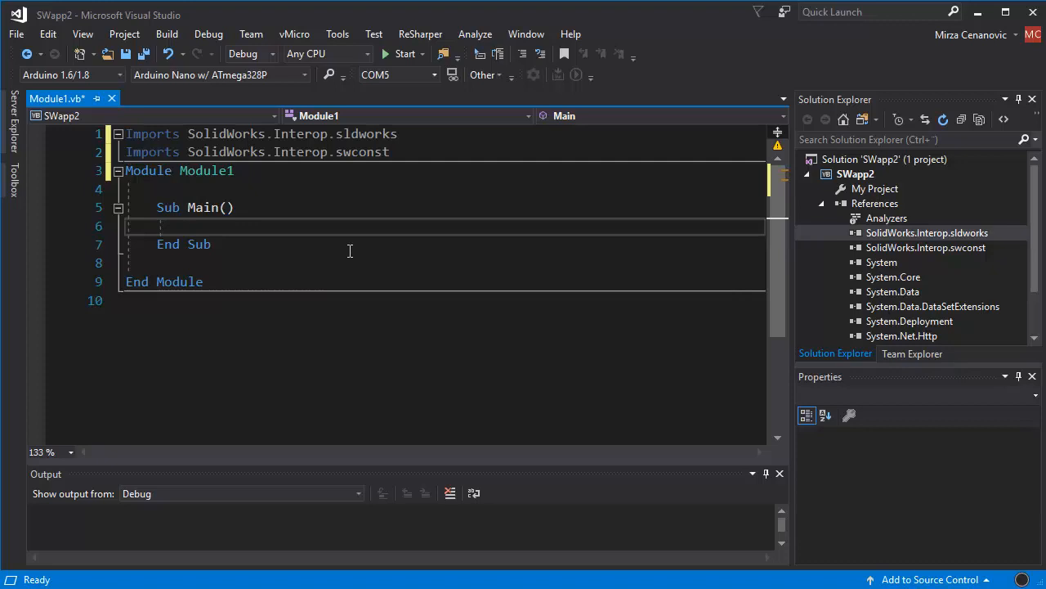
type("Con")
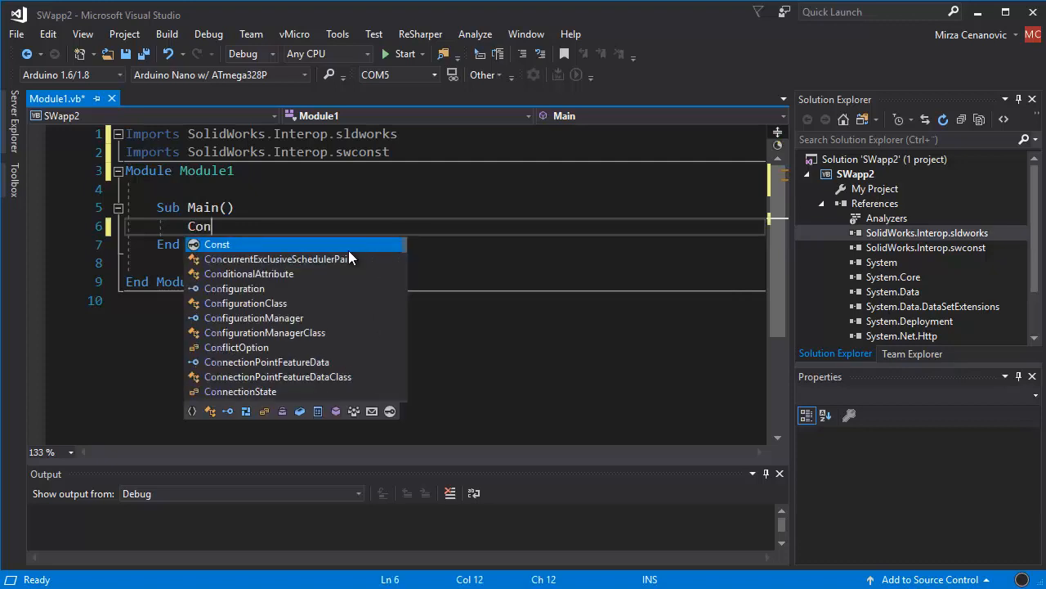
type("sole.")
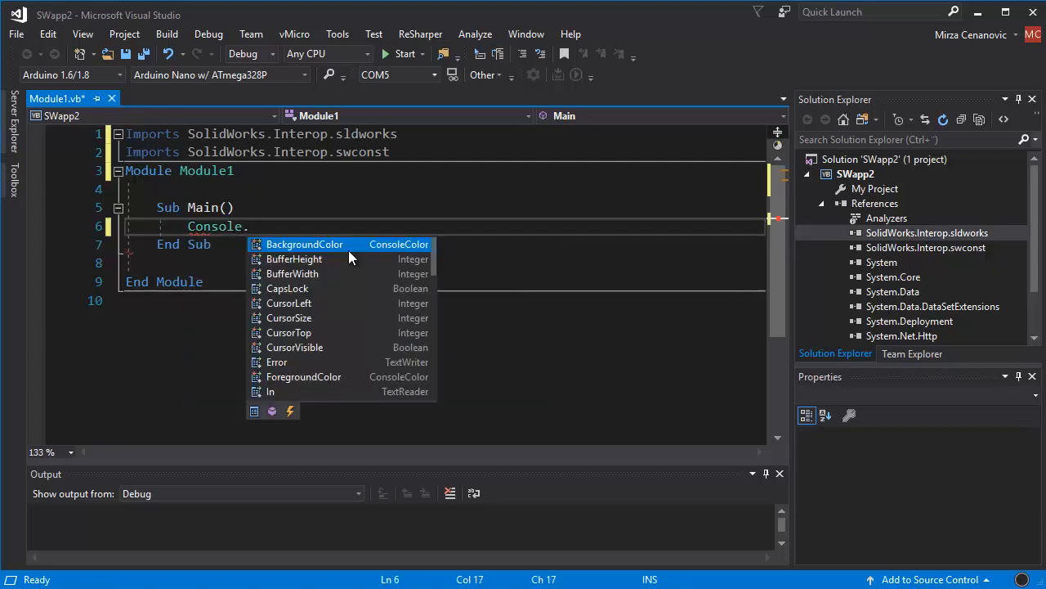
type("Write")
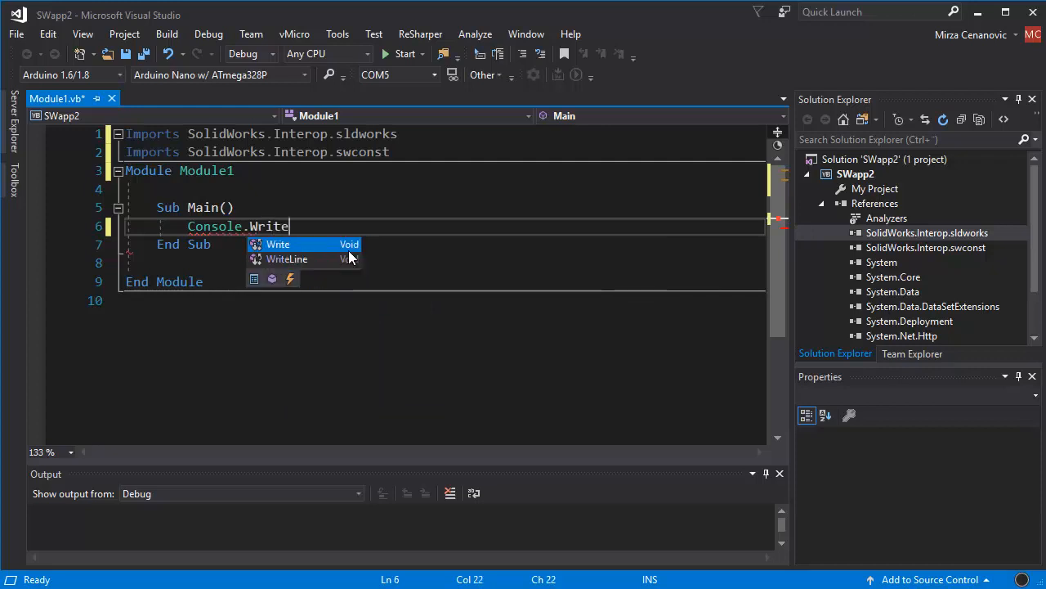
type("Line(\"")
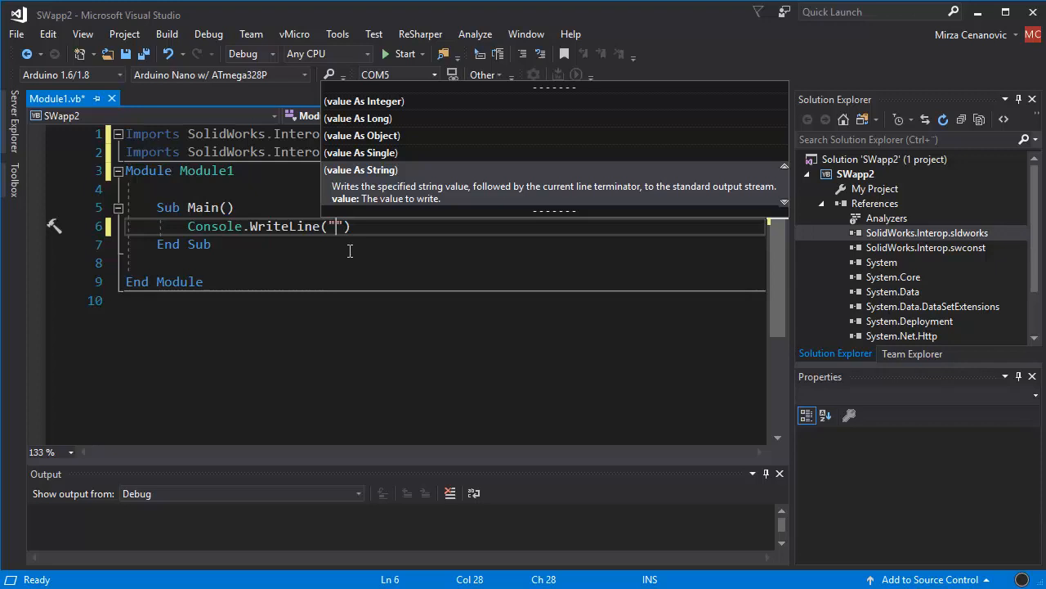
type("Launching ")
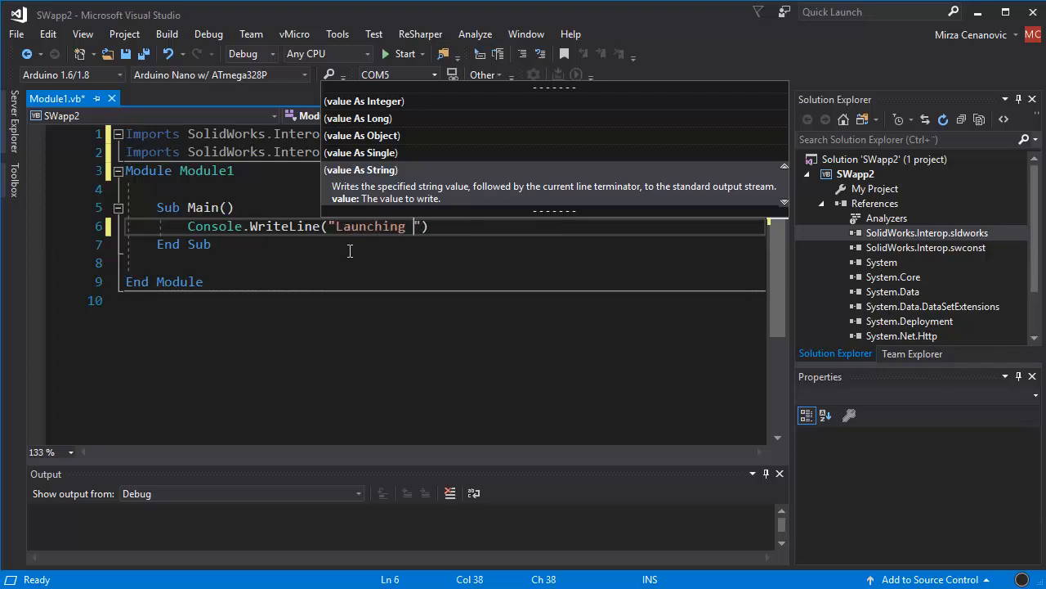
type("SolidWor")
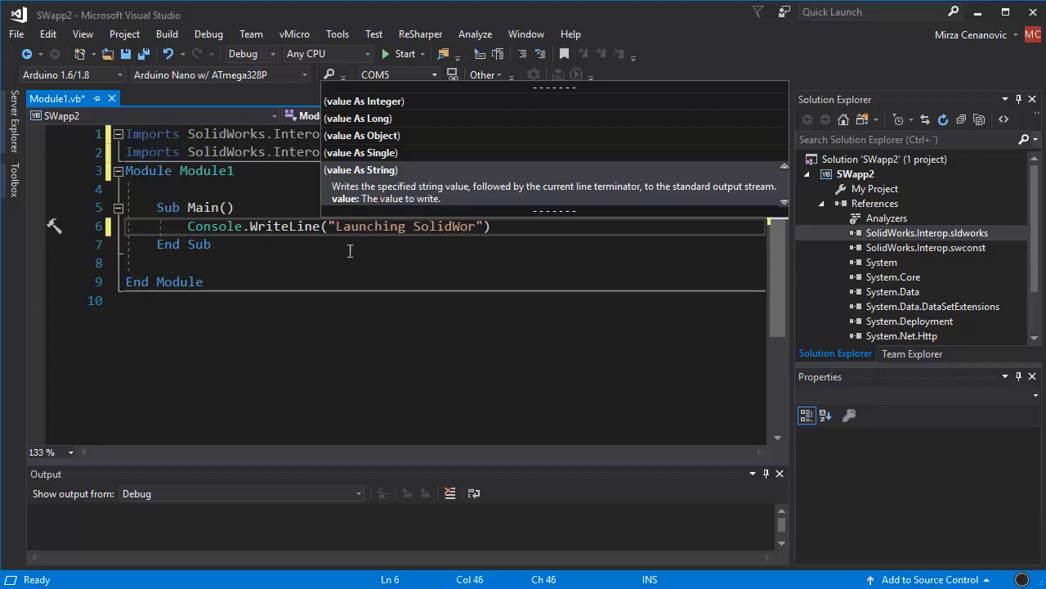
type("ks p")
Write Console.WriteLine("Launching SolidWorks, please stand by...") in Sub Main with a blank line after it.
key("BackSpace")
key("BackSpace")
type(",")
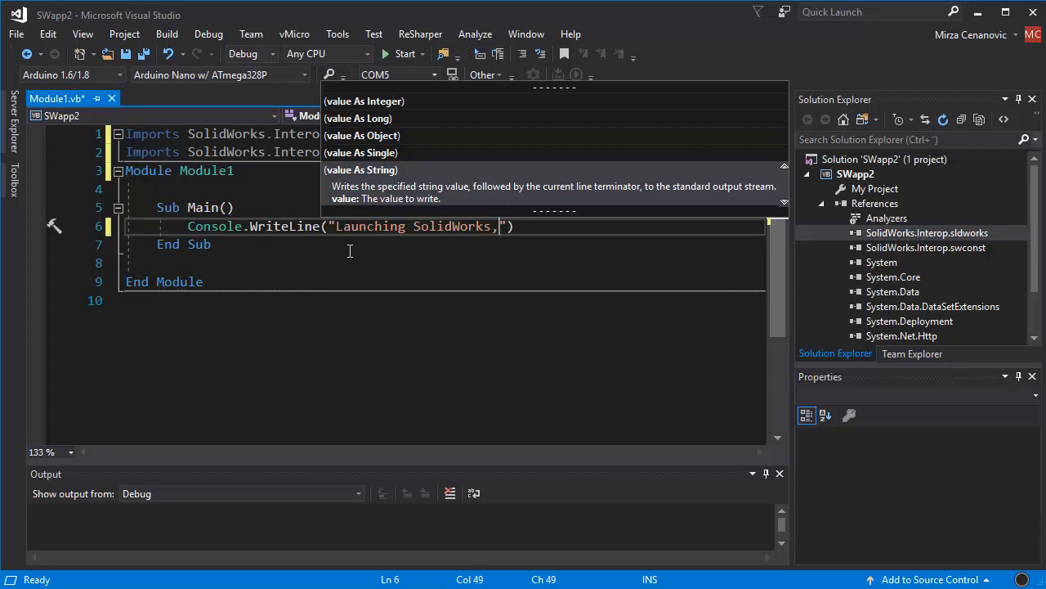
type(" please")
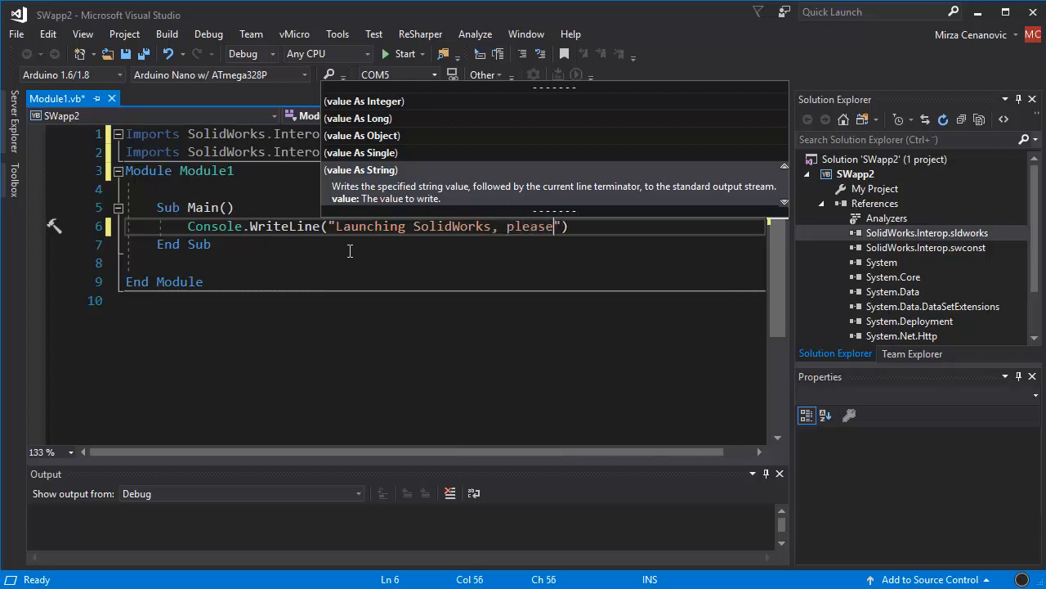
type(" stand by")
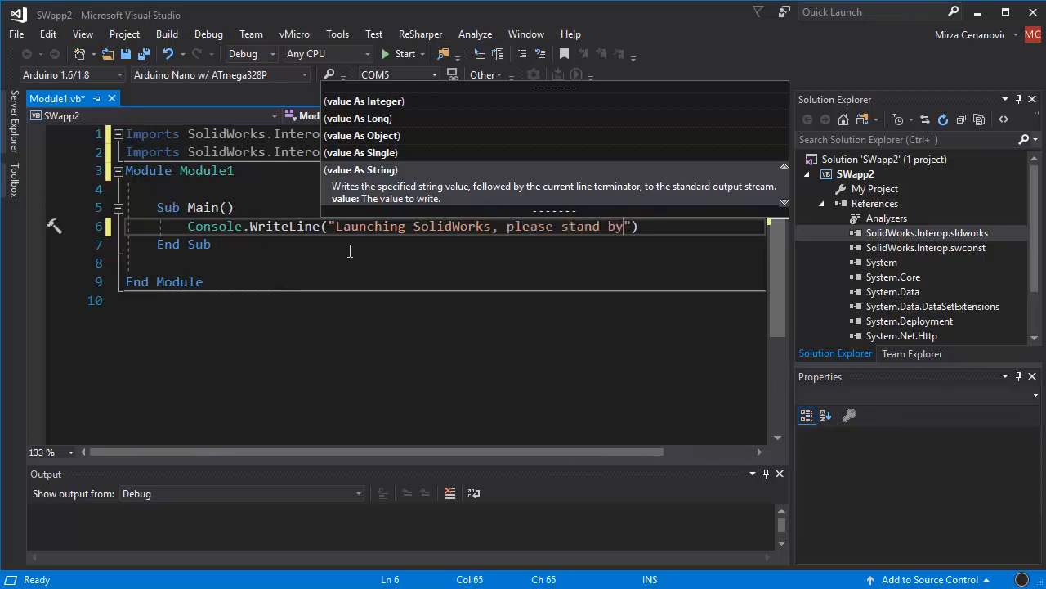
type("...")
key("Right")
key("Right")
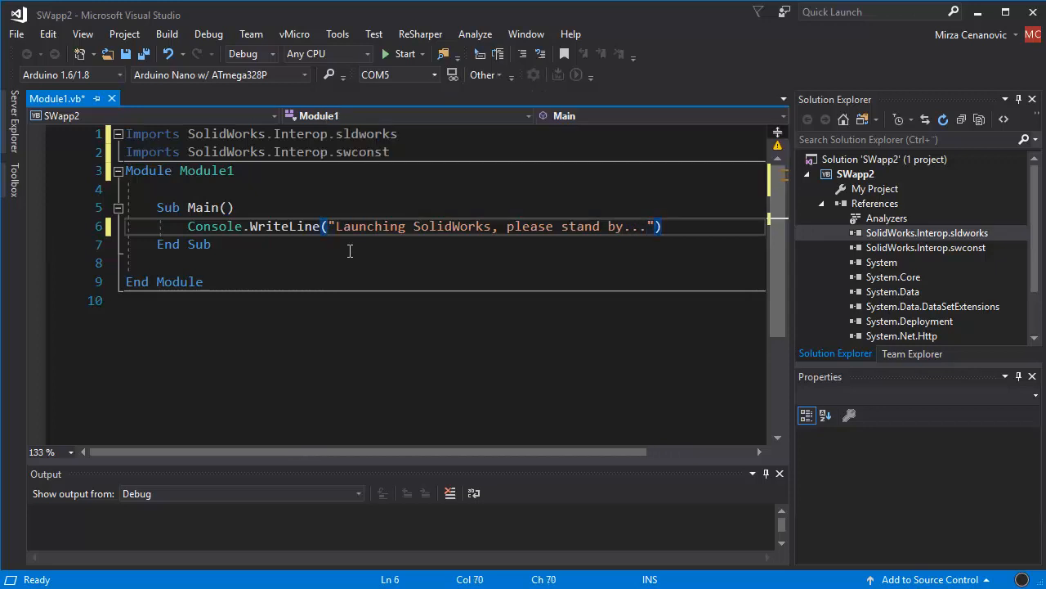
key("Return")
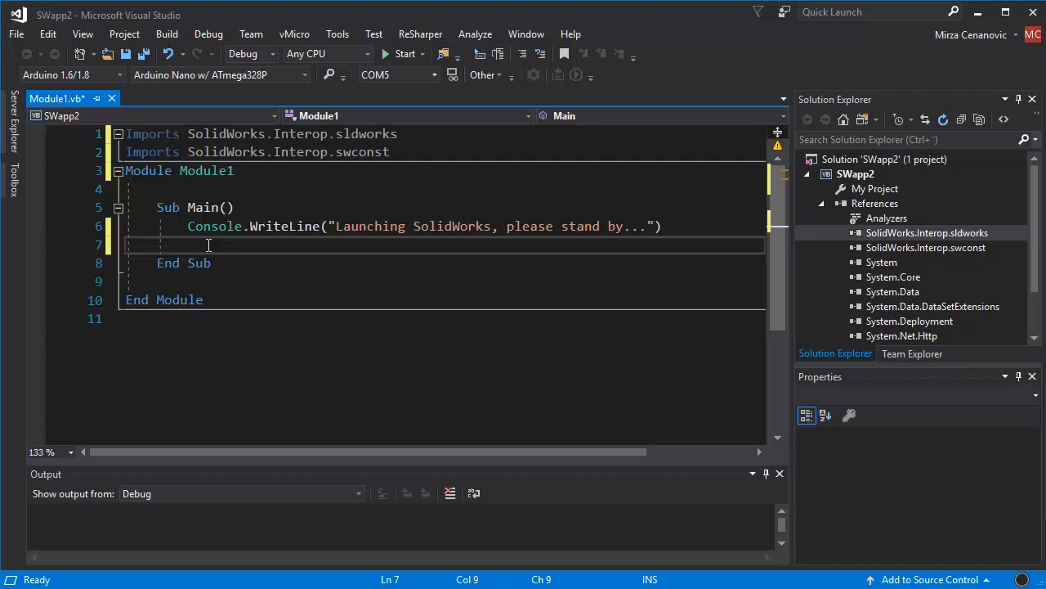
type("Dim ")
type("app")
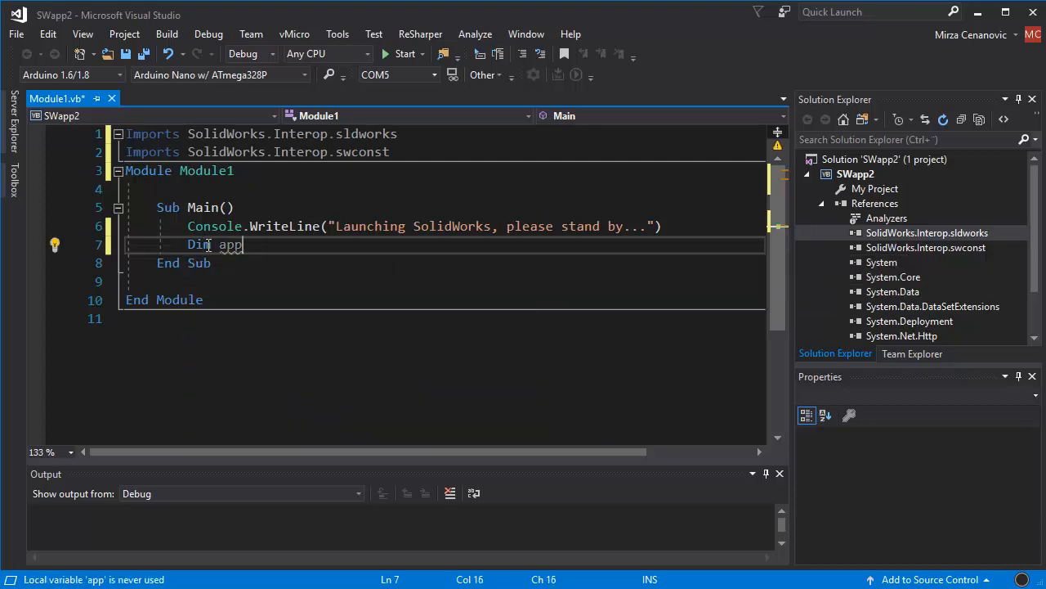
type(" As S")
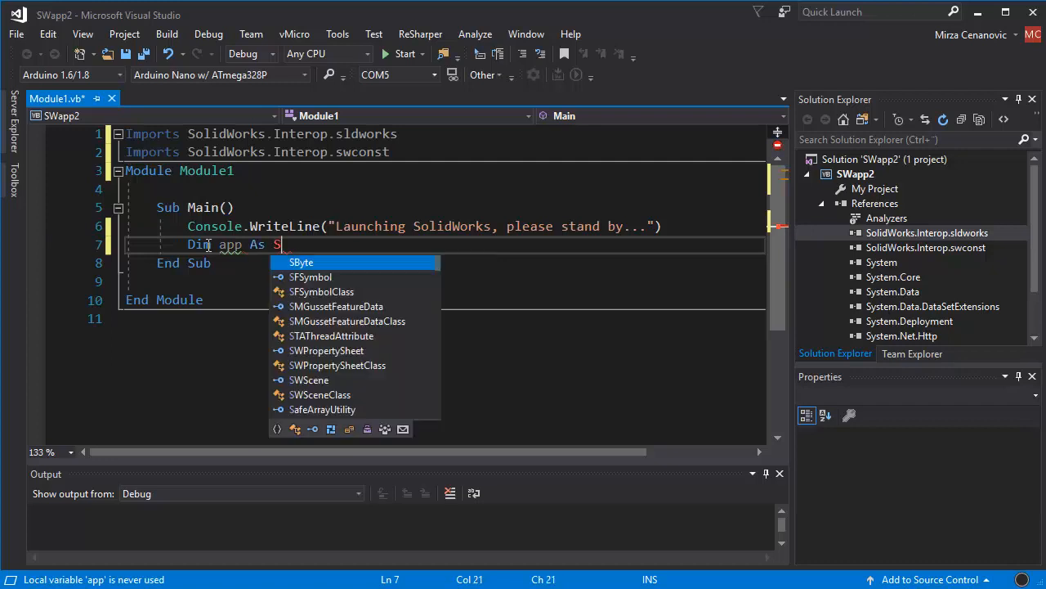
type("ld")
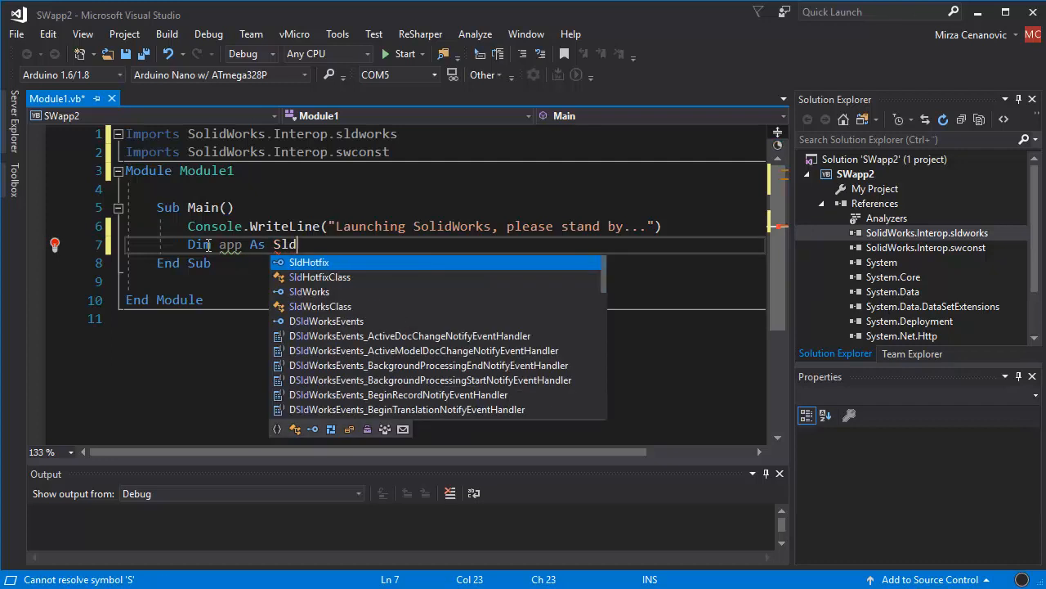
type("W")
Complete Dim app As SldWorks = CreateObject("SldWorks.application") via IntelliSense and reach the line end.
key("Tab")
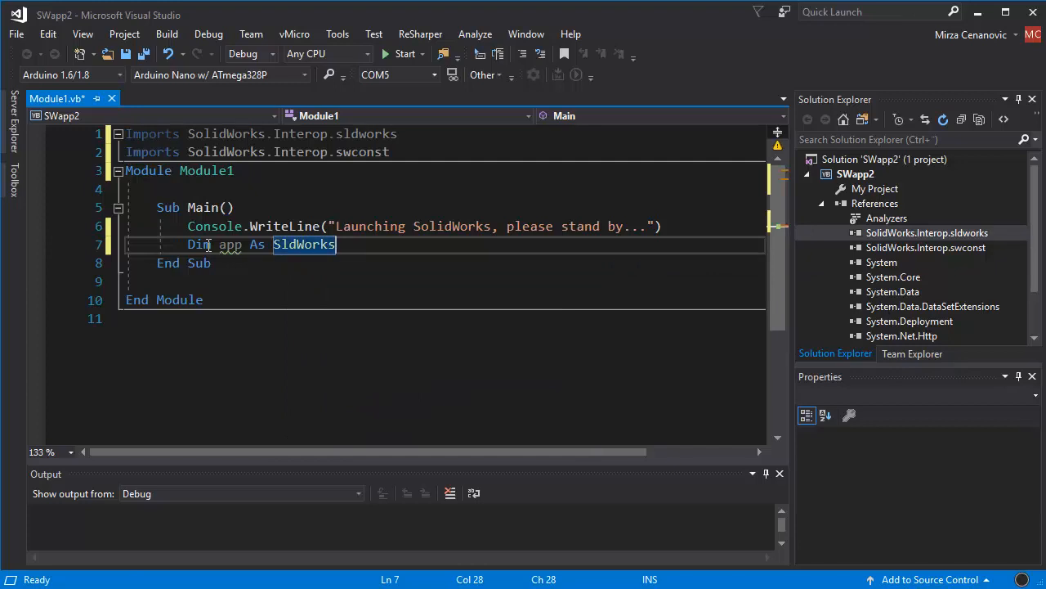
type(" = ")
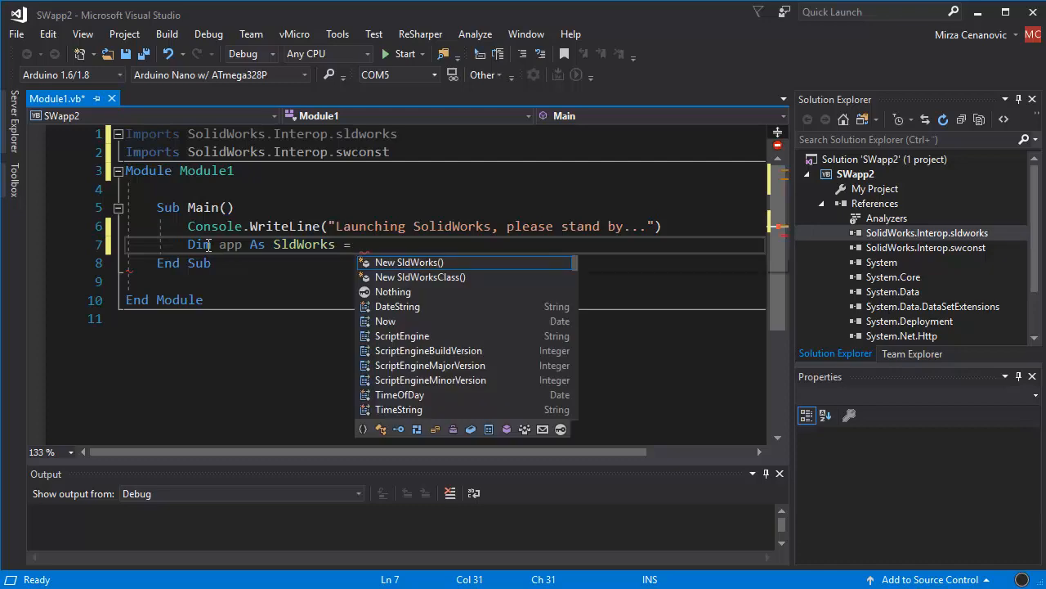
type("Crea")
key("Tab")
type("(")
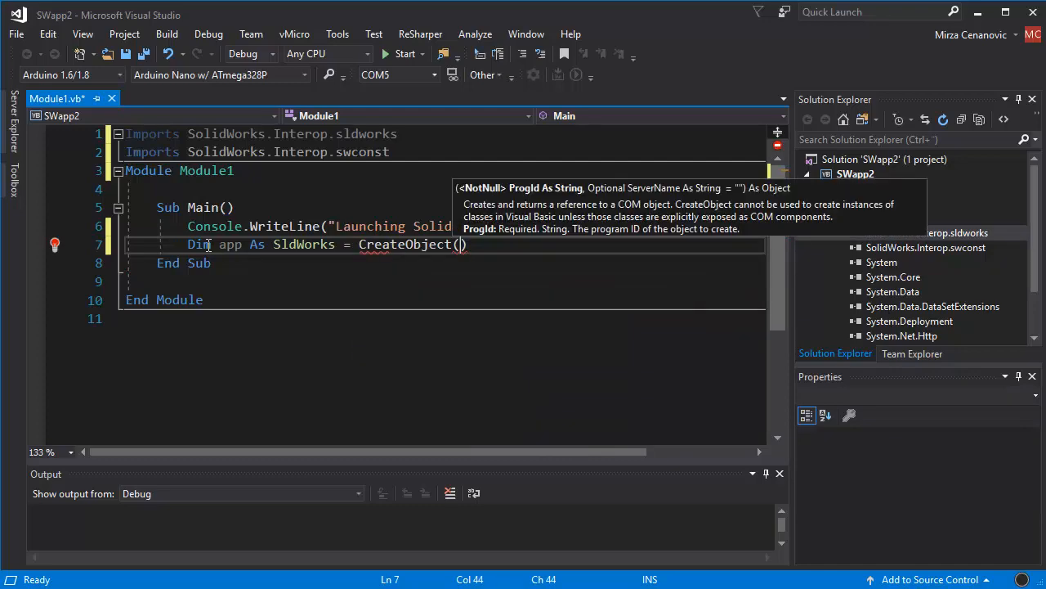
type("\"")
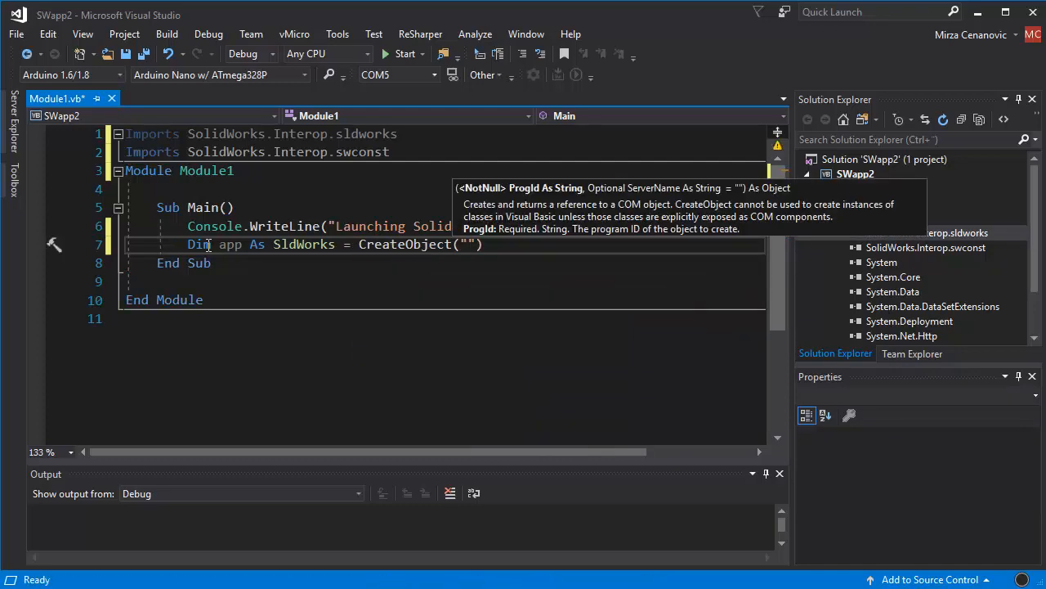
type("Sld")
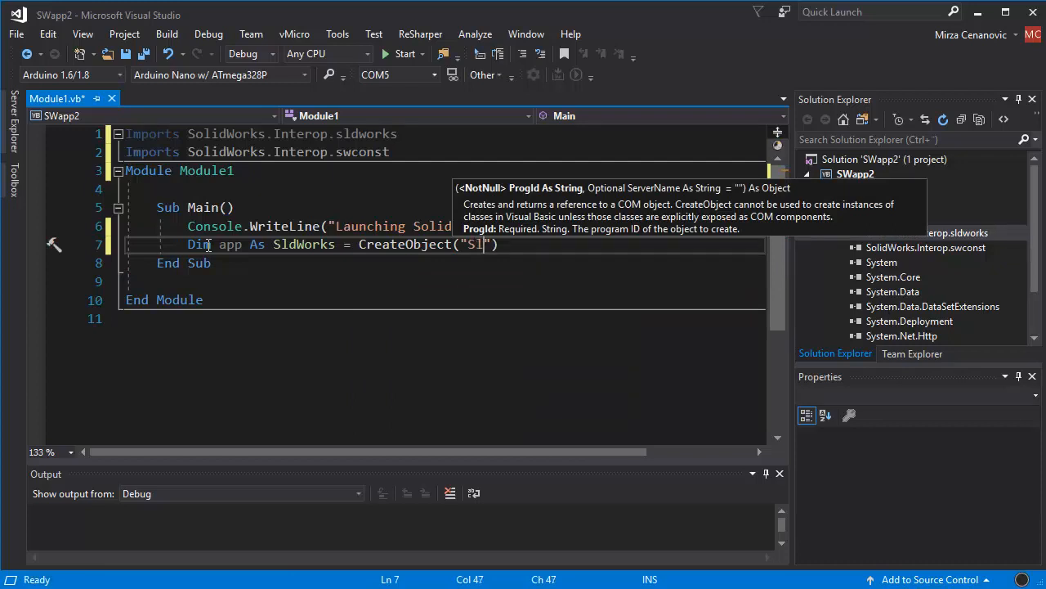
type("Wor")
type("ks.")
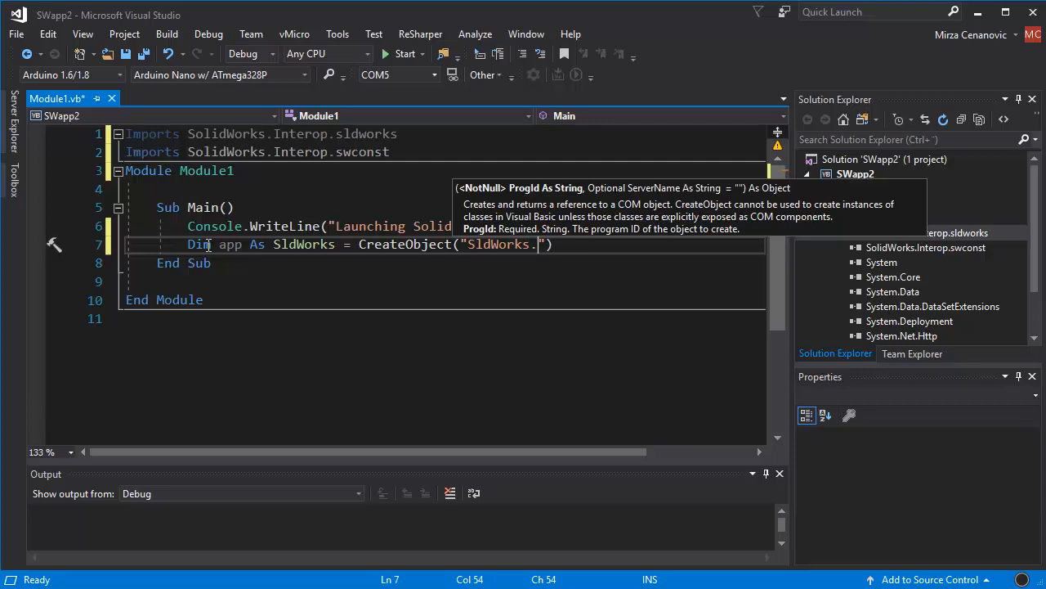
type("a")
type("pplication")
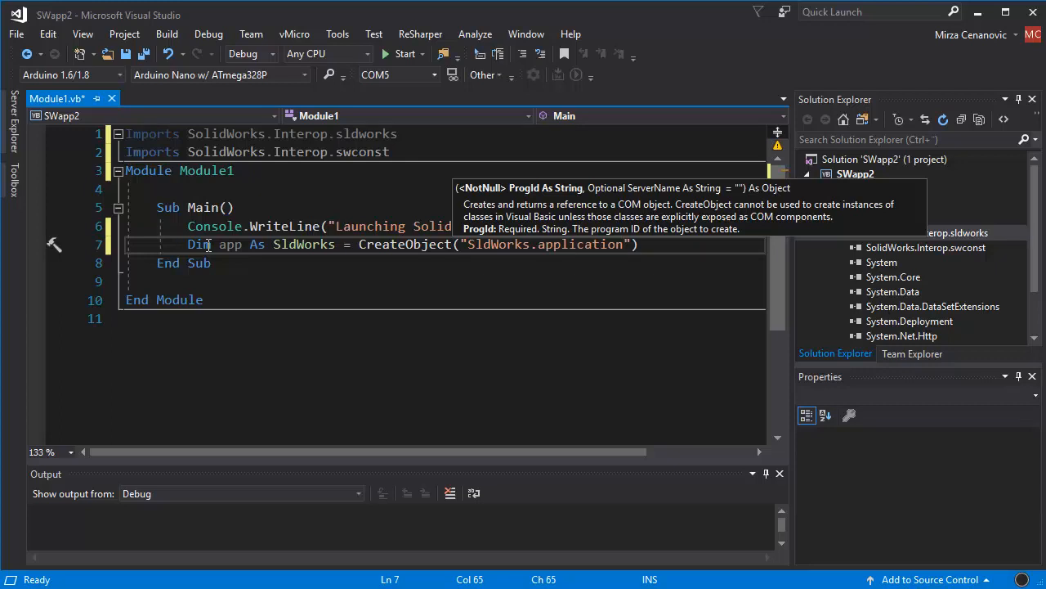
key("Right")
key("Left")
key("Left")
key("Left")
key("Left")
key("Left")
key("Left")
key("Left")
key("Left")
key("Left")
key("Left")
key("Left")
key("Left")
key("Right")
key("Right")
key("Right")
key("Right")
key("Right")
key("Right")
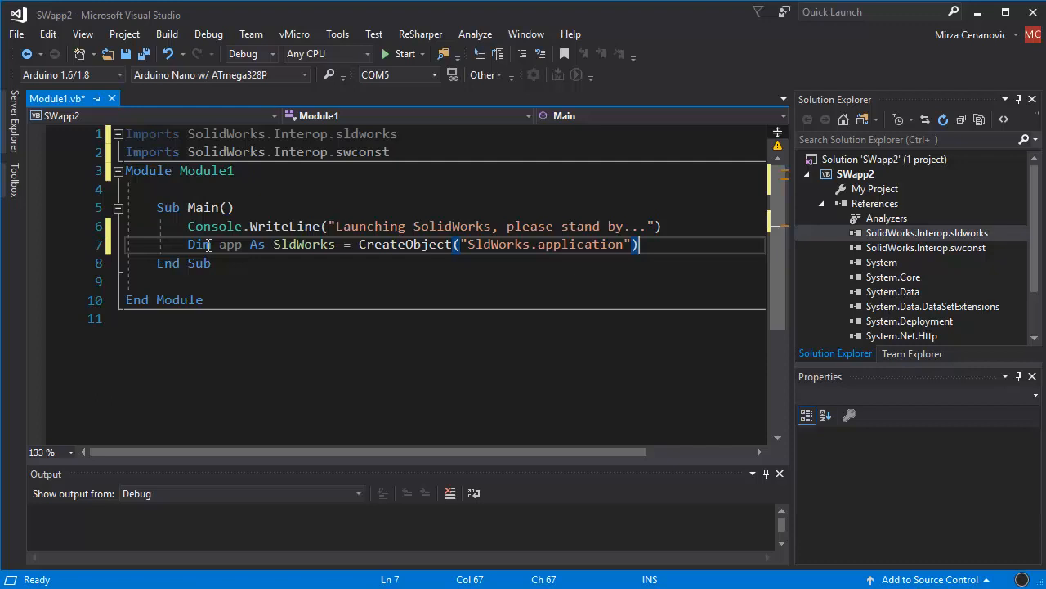
Add an empty line 8 below the CreateObject call and place the caret on it.
key("Return")
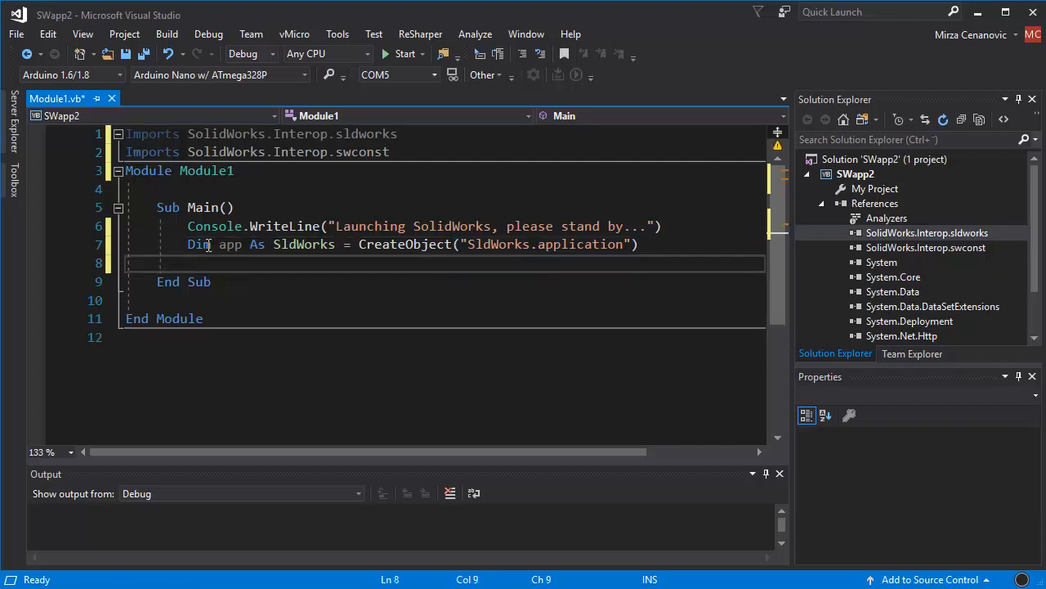
double_click(401, 244)
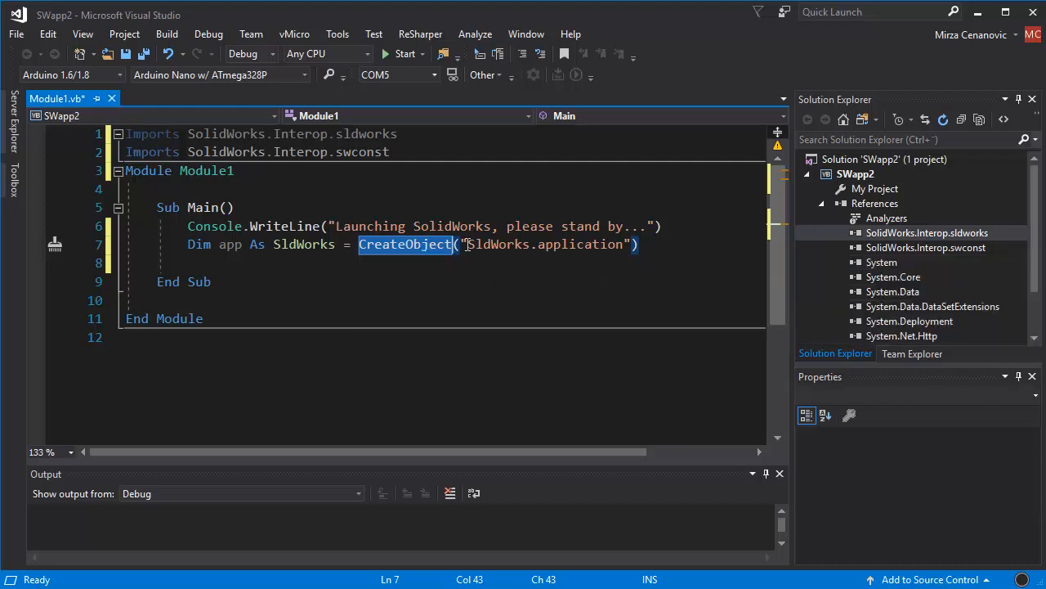
left_click(216, 262)
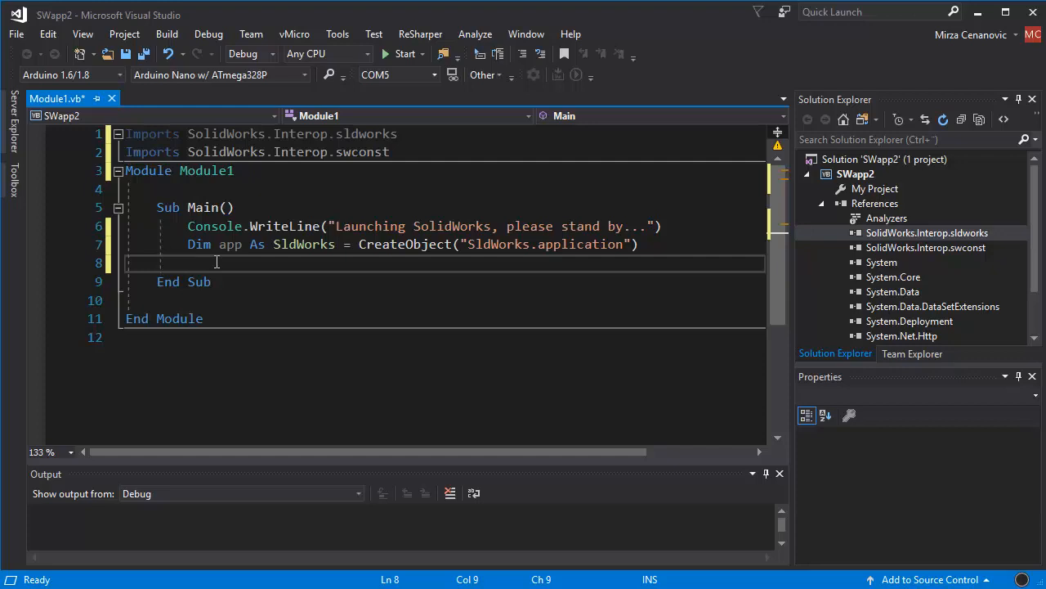
type("Con")
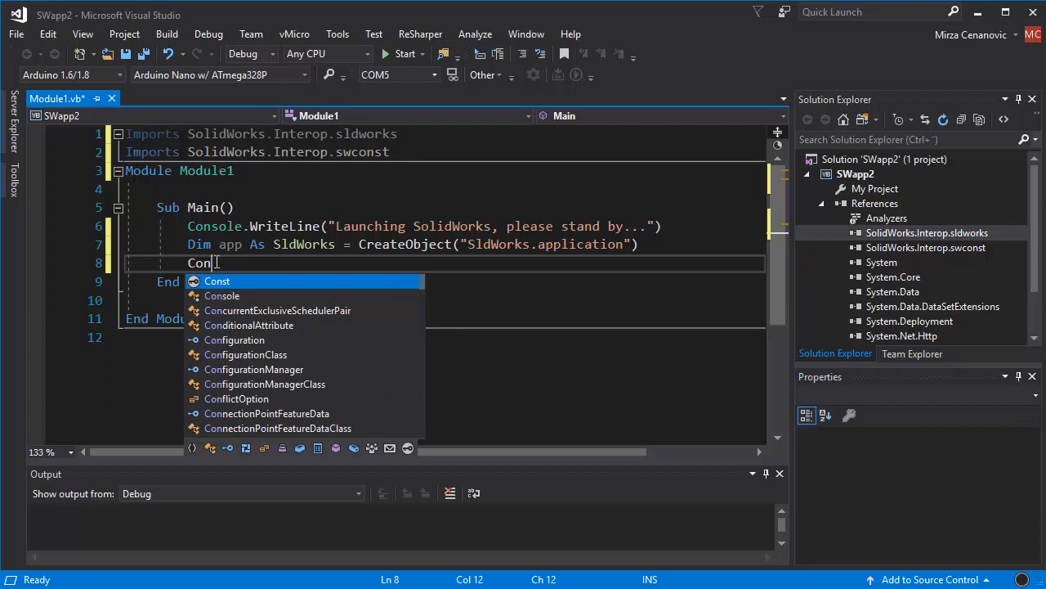
type("sole.")
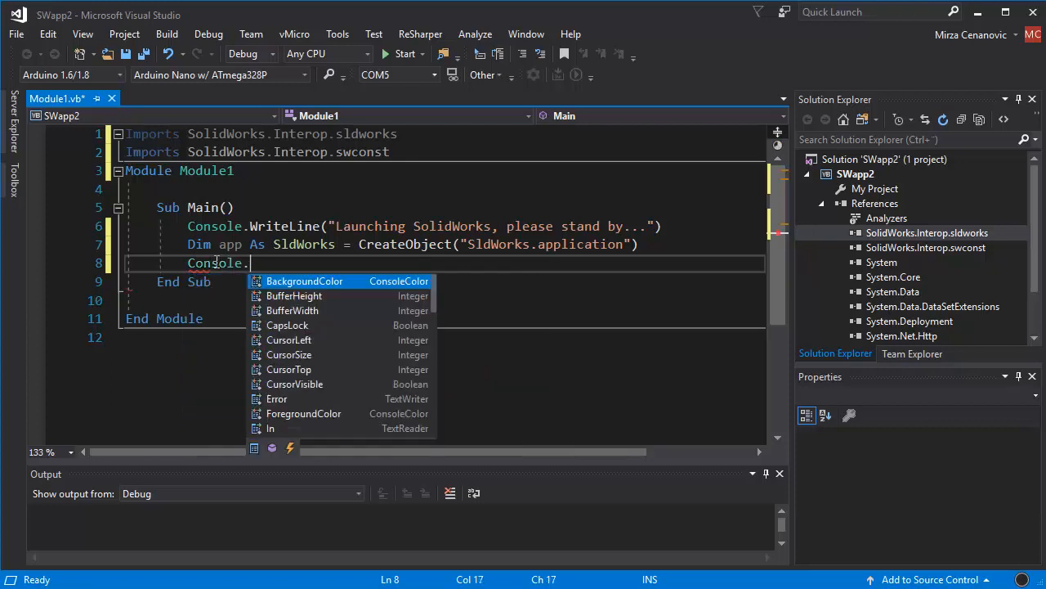
type("Write")
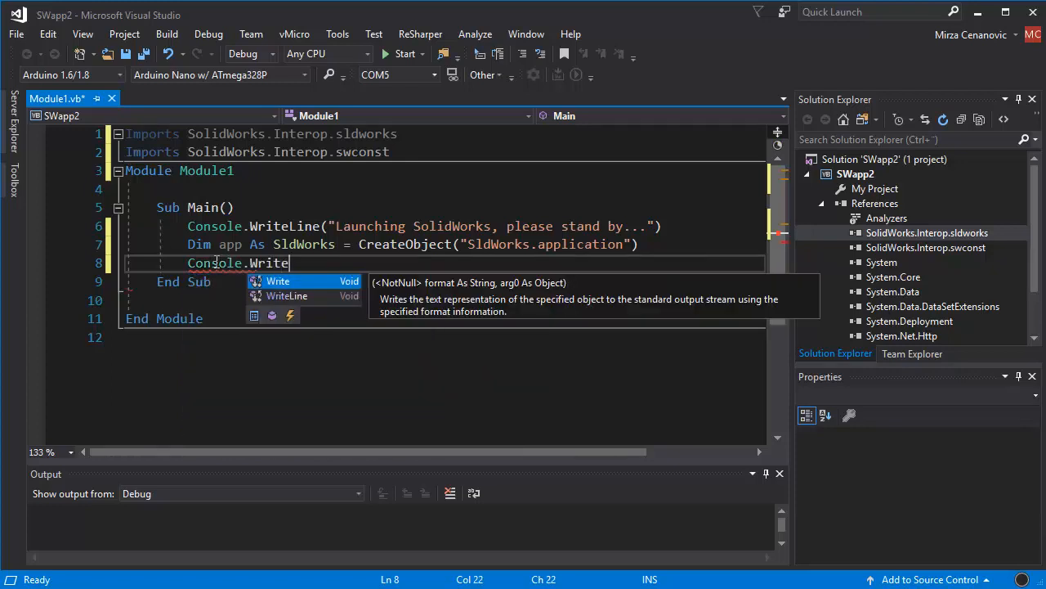
Write Console.WriteLine("Done. Press any key to exit.") on line 8 and start a new line.
key("Down")
key("Tab")
type("(\"")
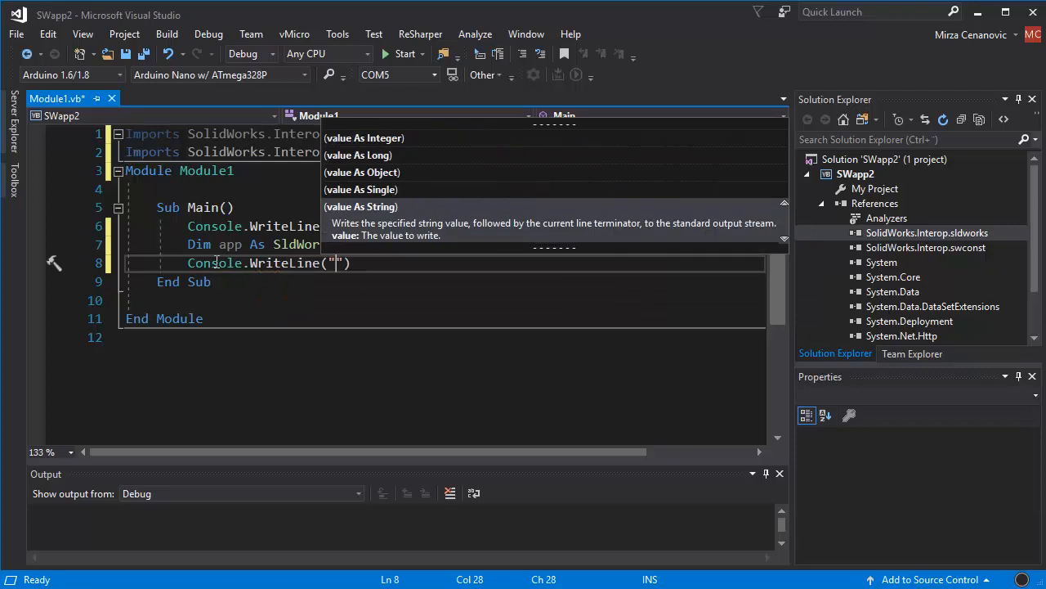
type("Done. ")
type("Pres")
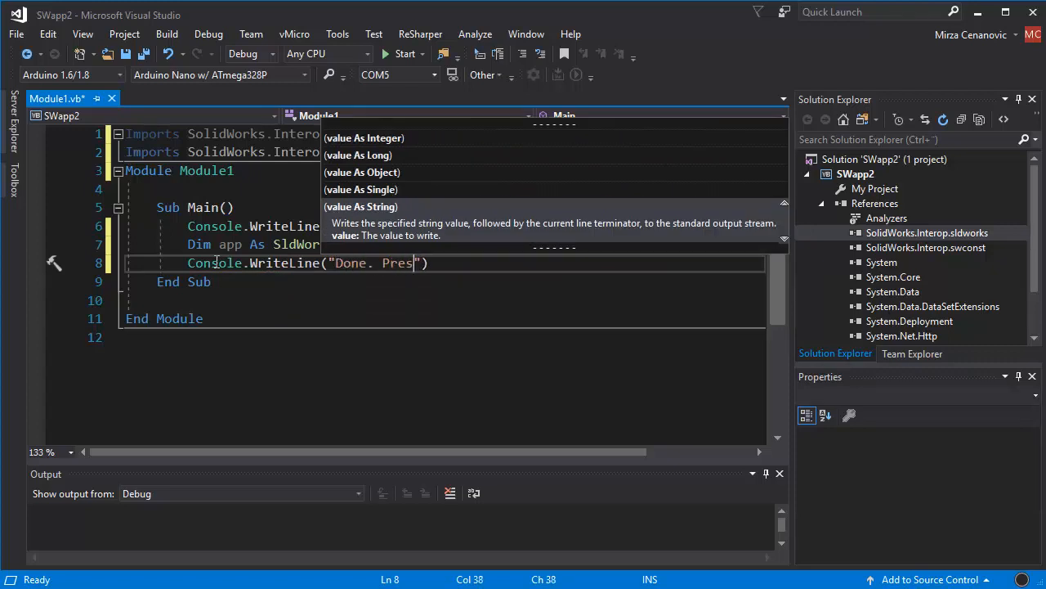
type("s any key")
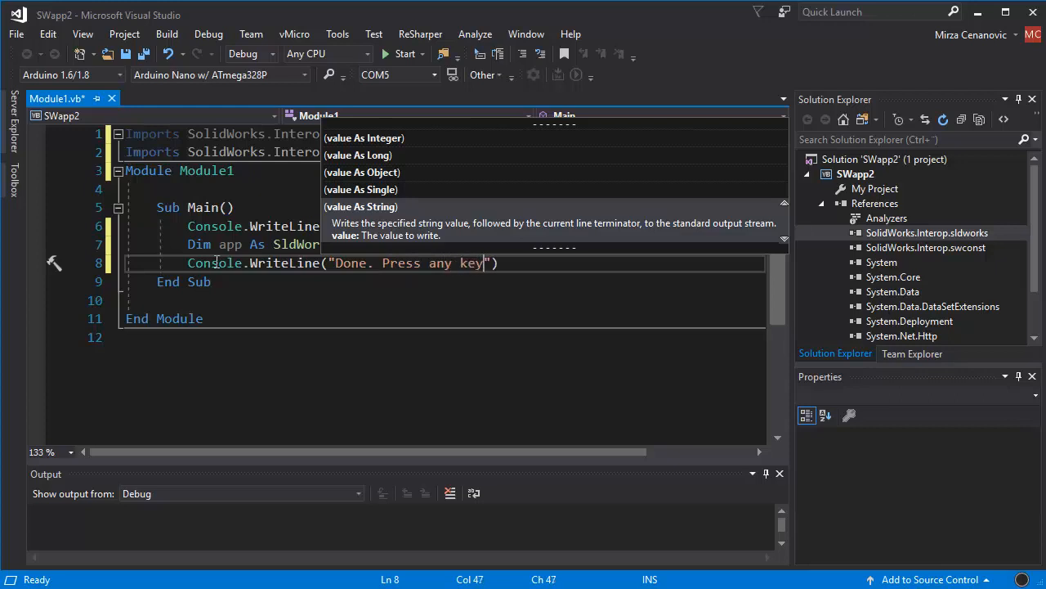
type(" to exit")
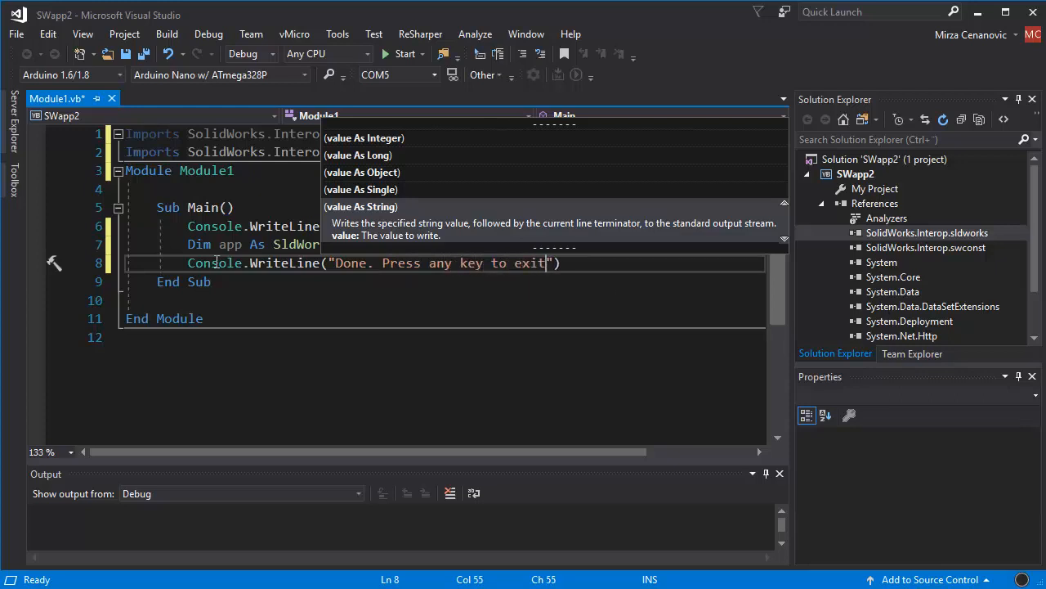
type(".")
key("End")
key("Return")
type("Co")
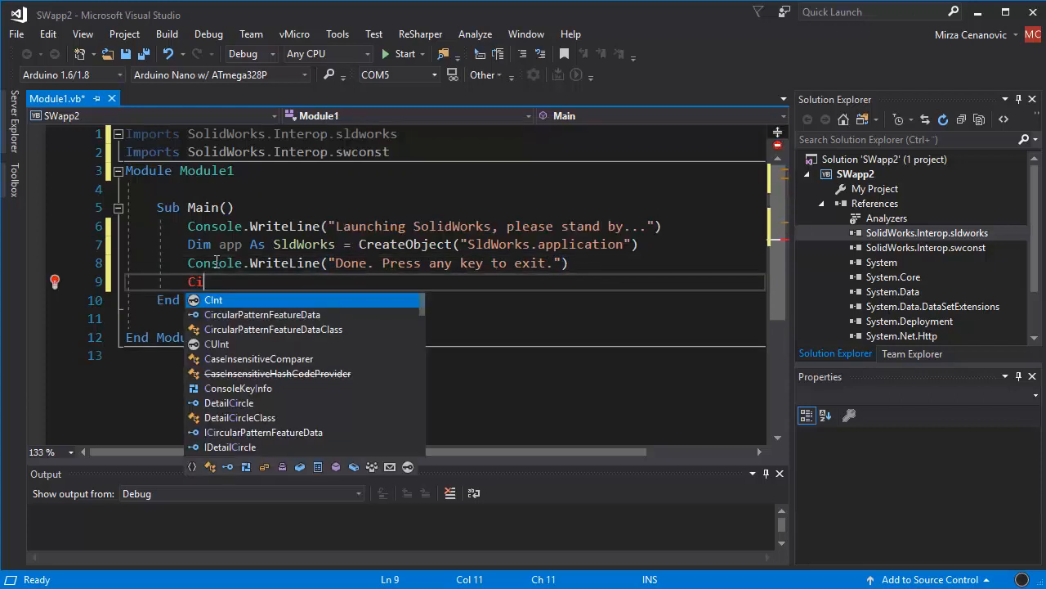
type("nsole.")
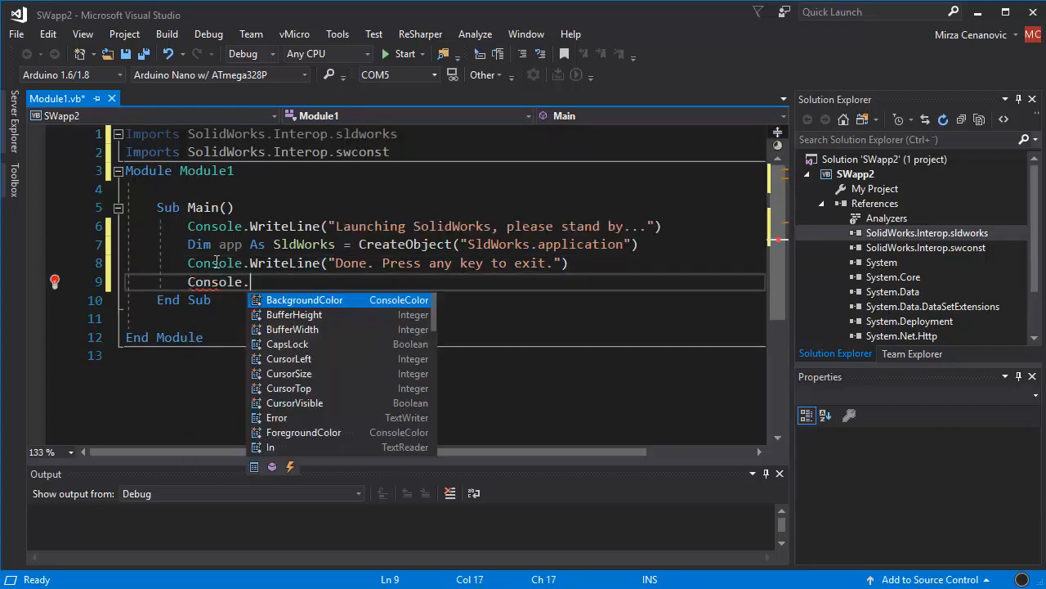
type("w")
Add Console.ReadKey() so the program waits for a key press.
key("BackSpace")
type("Rea")
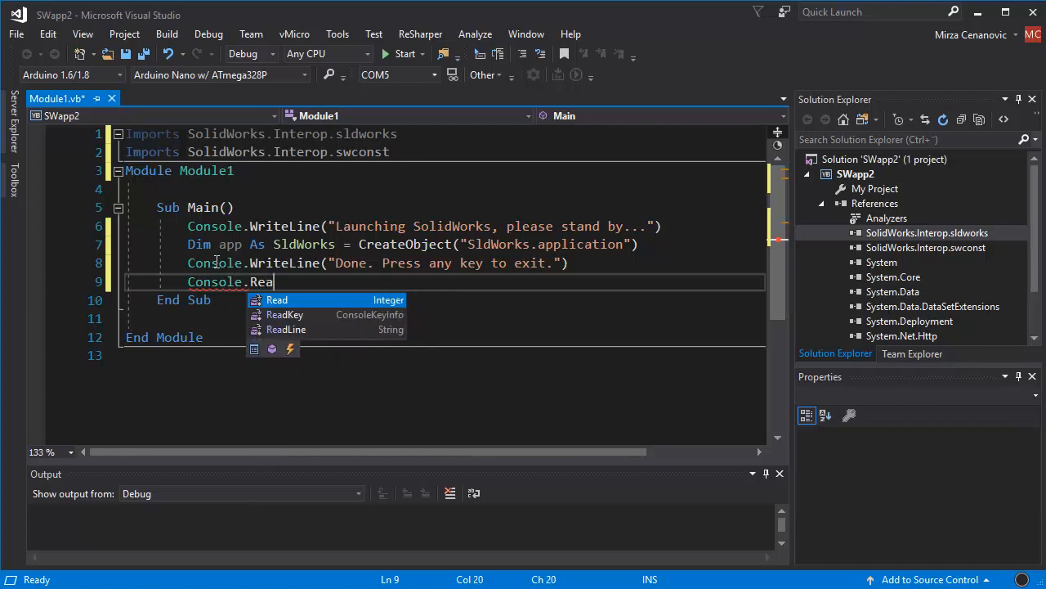
key("Down")
type("(")
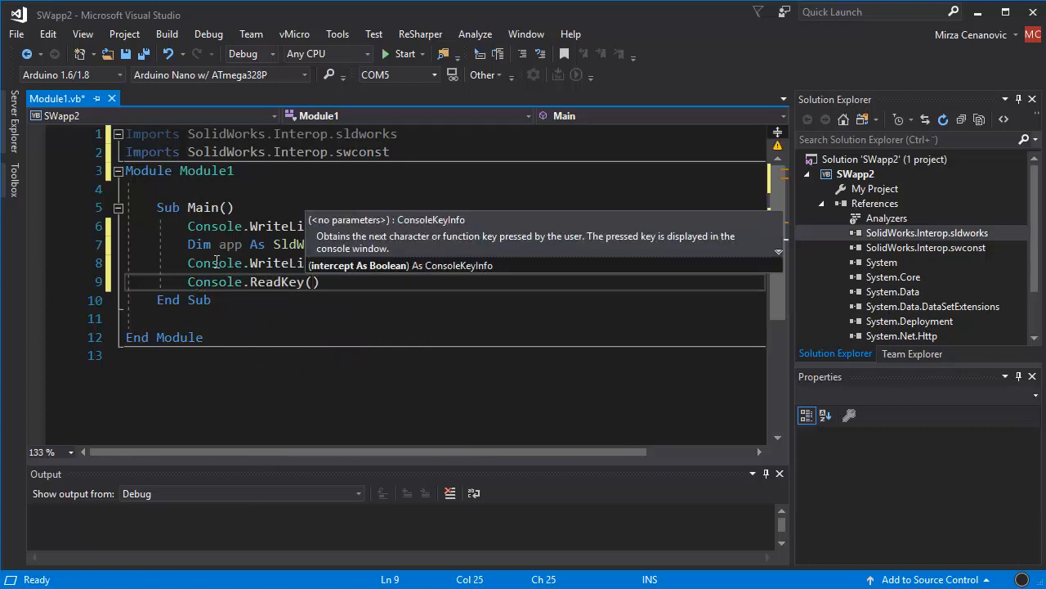
type(")")
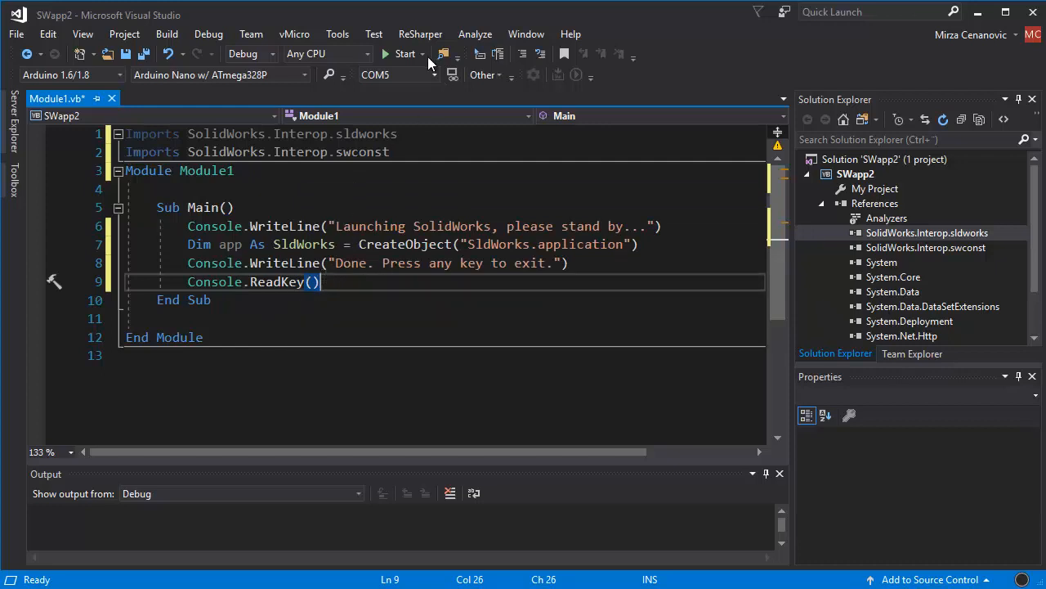
Run the program, see both console messages, and let it exit with code 0.
left_click(405, 54)
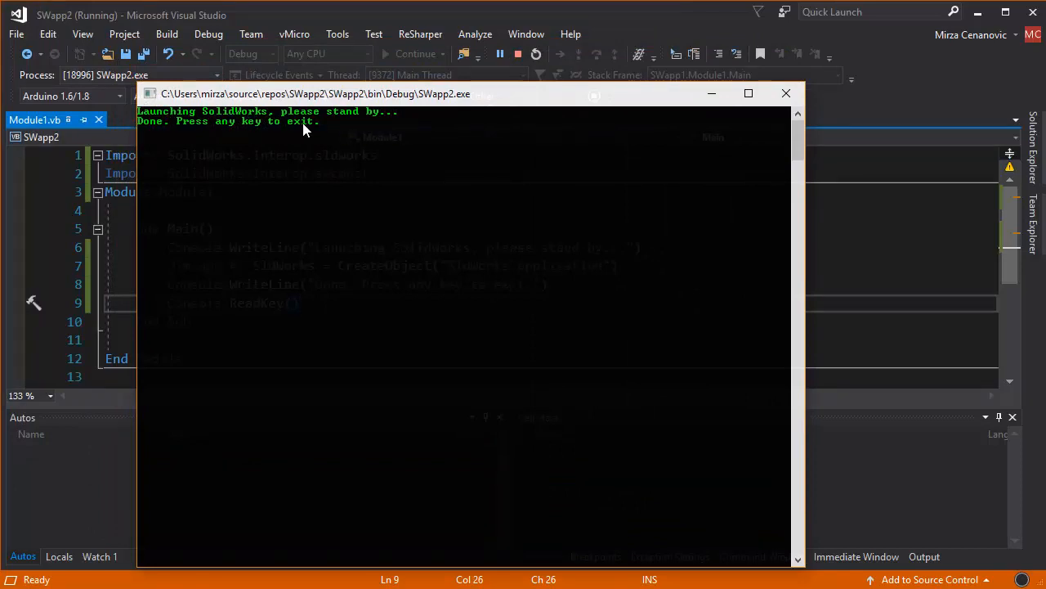
key("Return")
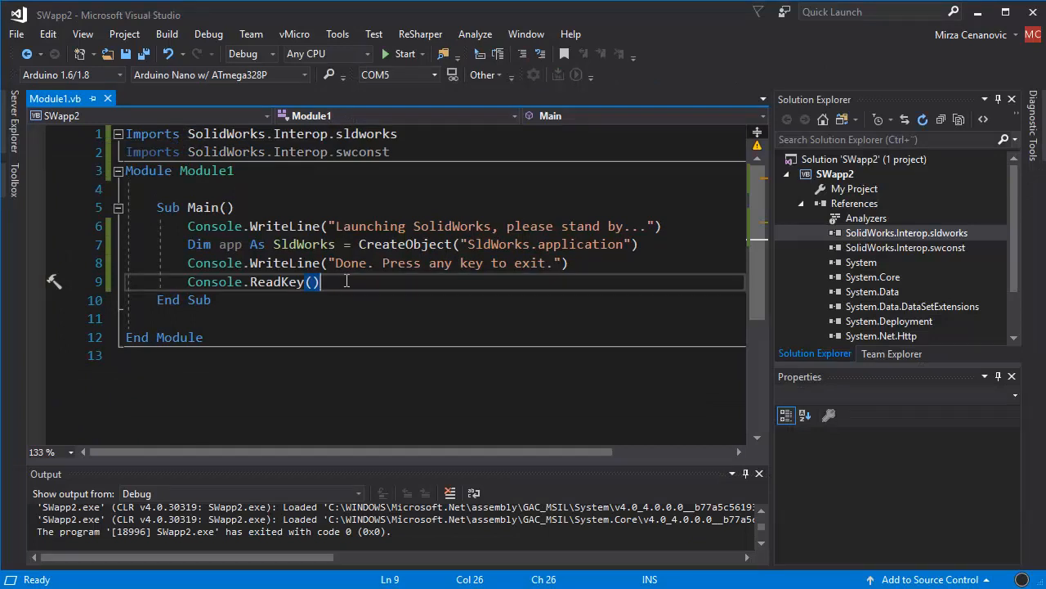
Insert app.Visible = True on a new line after the CreateObject call.
left_click(677, 244)
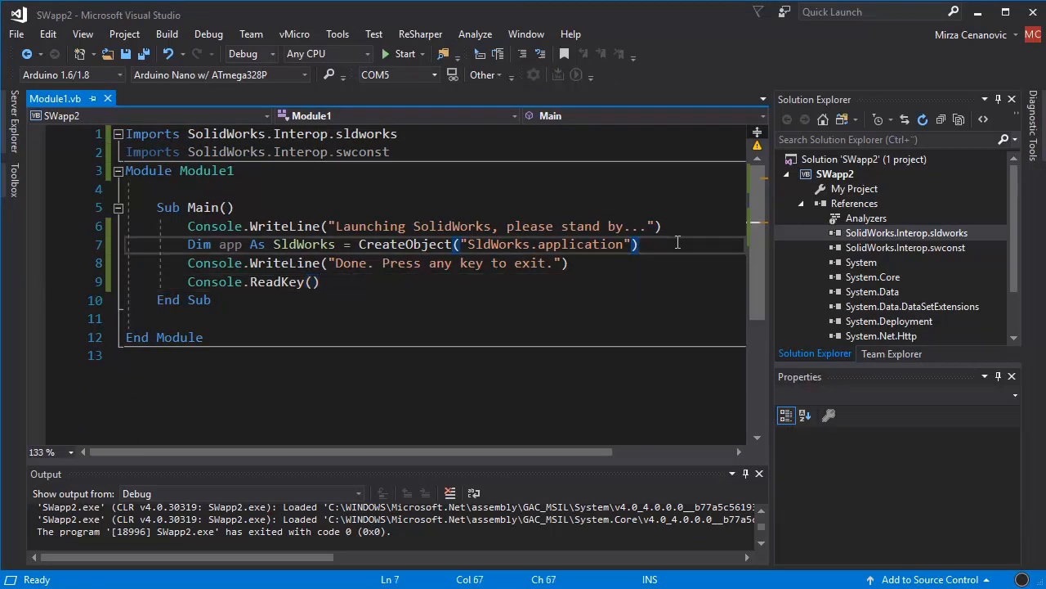
key("Return")
type("a")
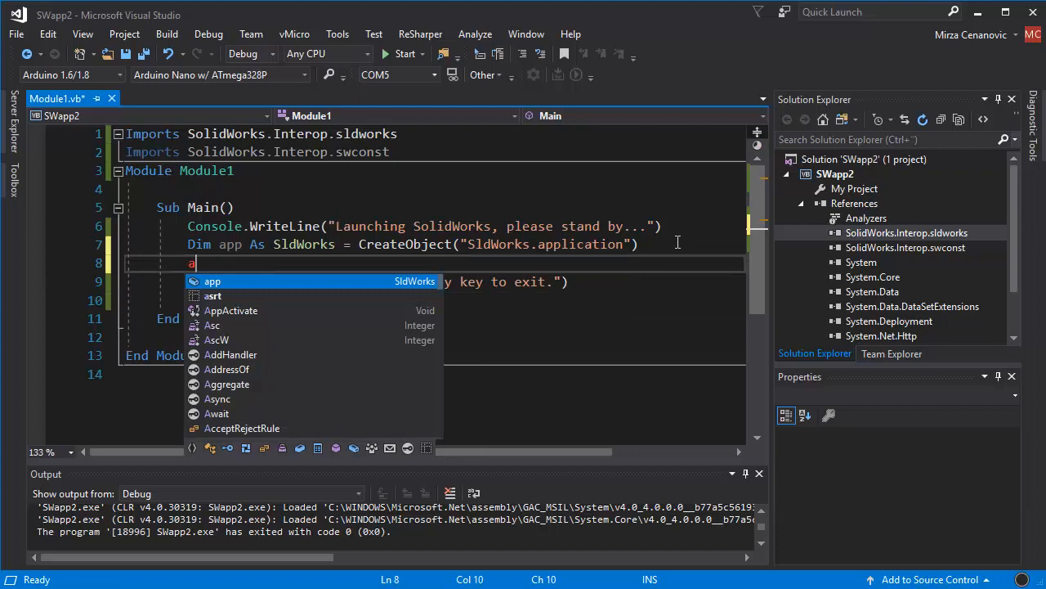
type("pp.Vi")
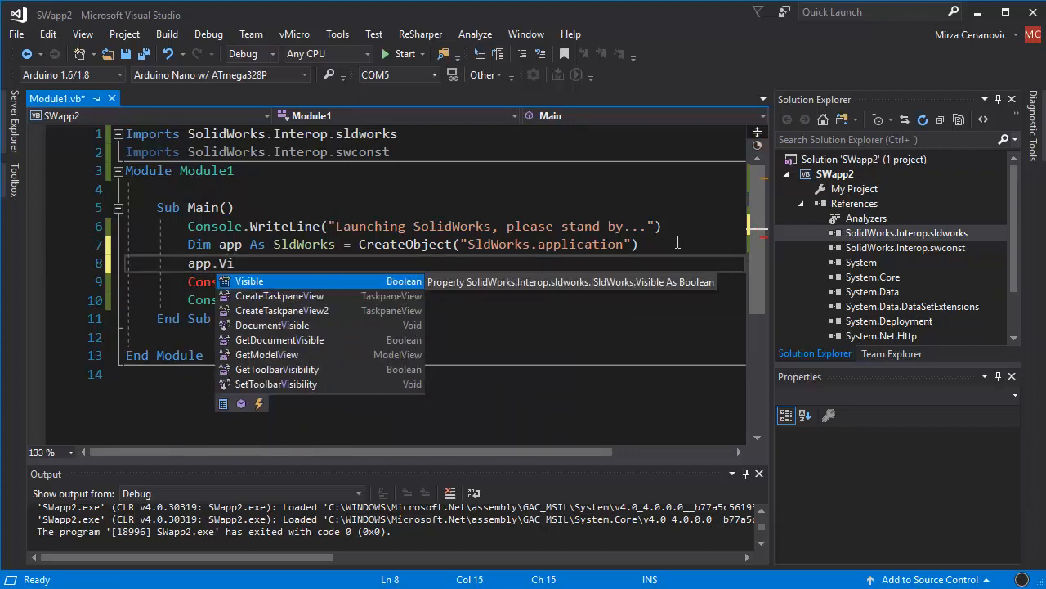
key("Tab")
type("=")
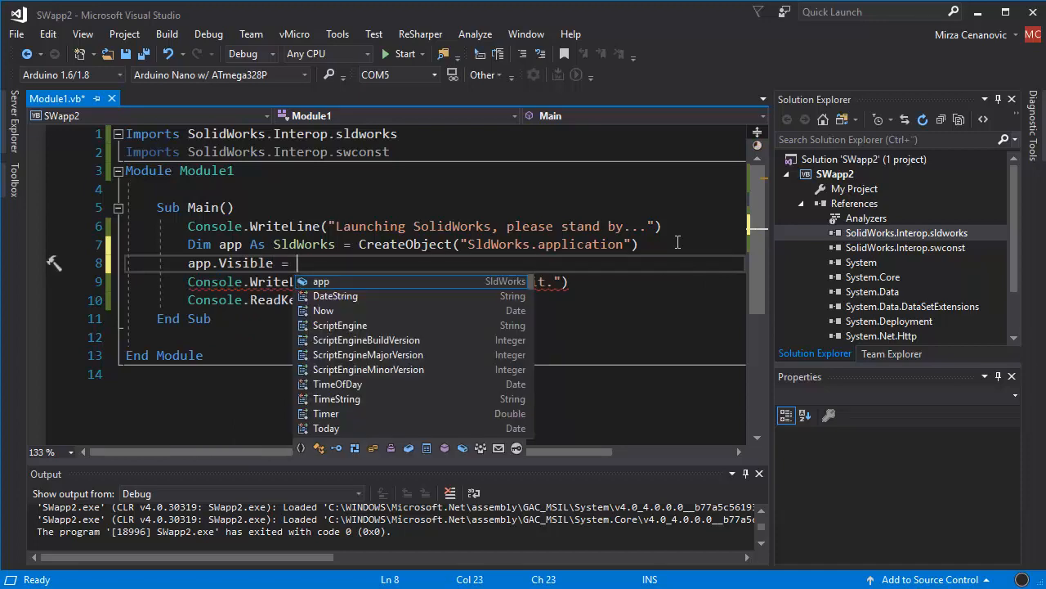
type(" True")
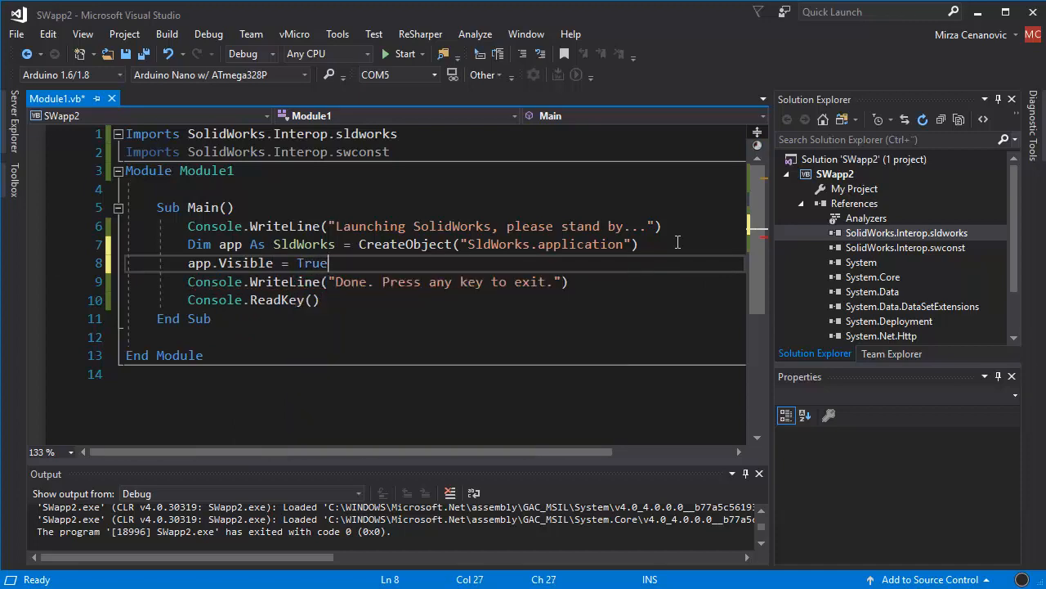
Rerun with visibility on, let the console exit, and close the launched SOLIDWORKS window.
left_click(399, 54)
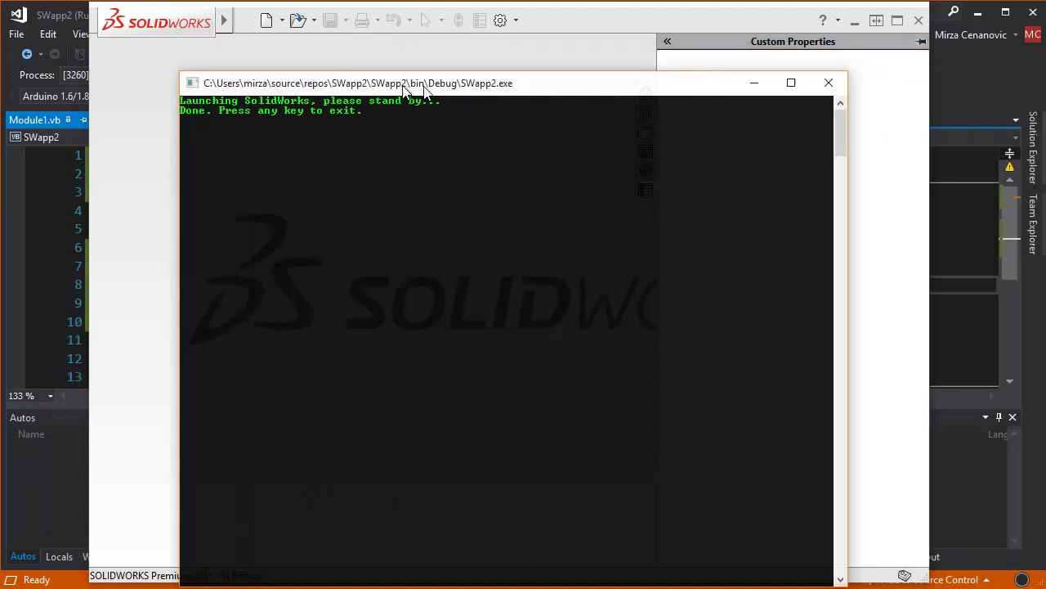
left_click_drag(409, 82, 344, 41)
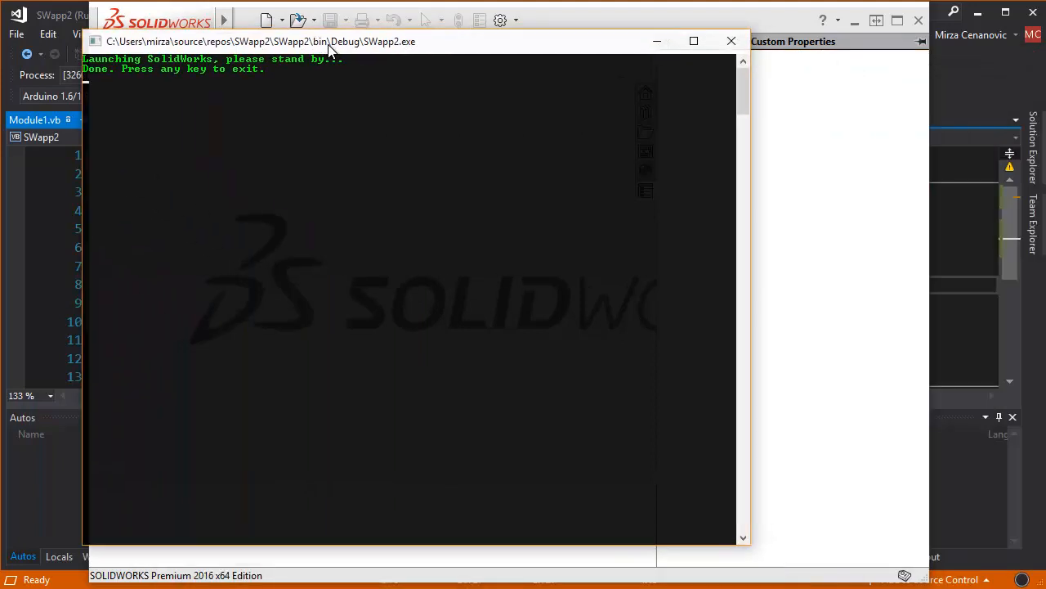
key("Return")
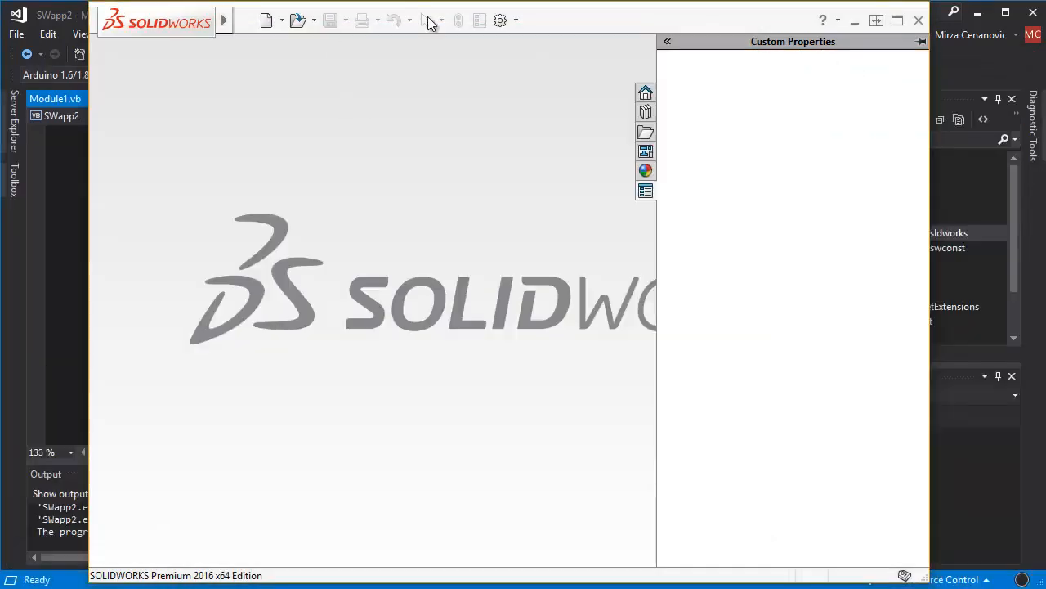
left_click(921, 21)
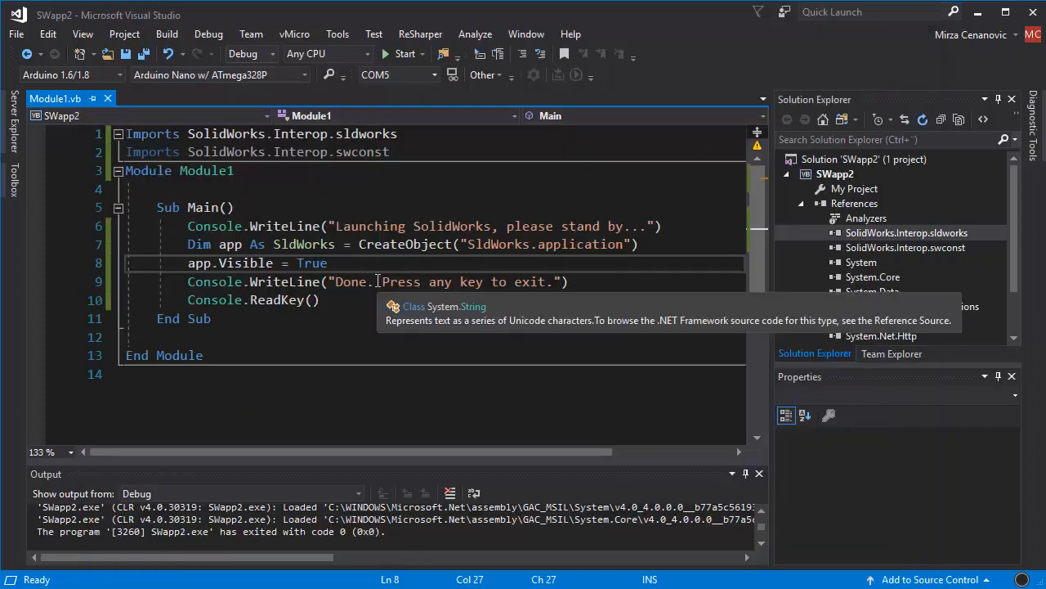
mouse_move(378, 281)
left_click_drag(189, 244, 641, 246)
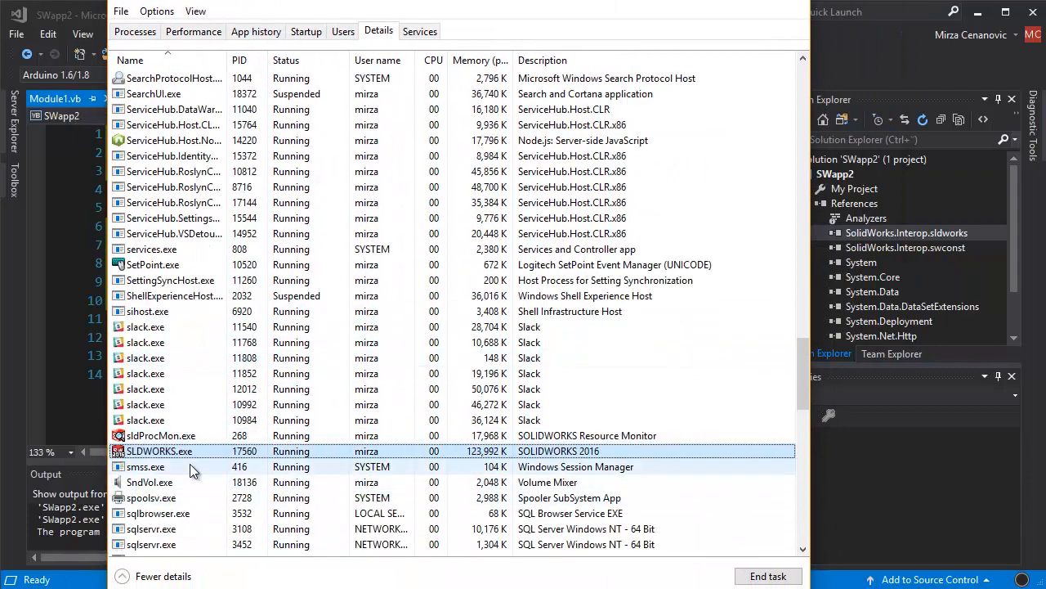
mouse_move(313, 5)
left_mouse_down()
mouse_move(456, 376)
mouse_move(327, 18)
mouse_move(343, 2)
left_mouse_up()
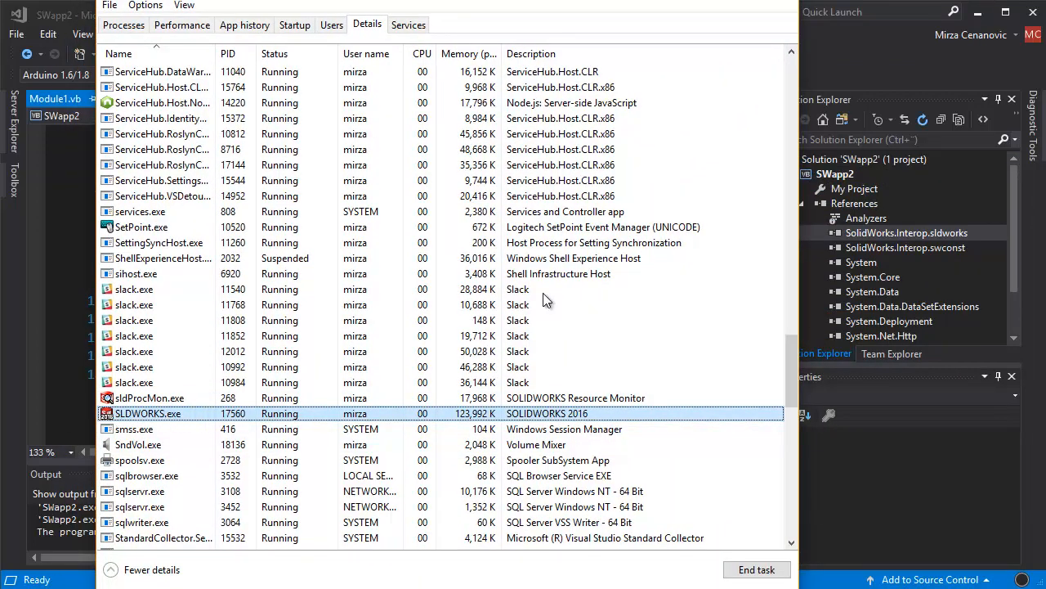
left_click(787, 3)
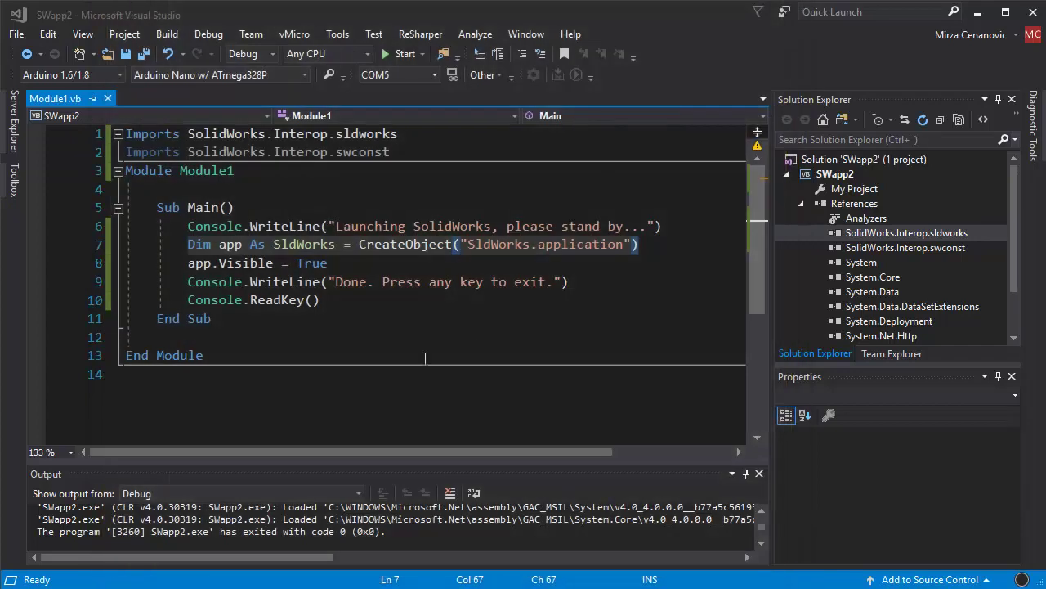
left_click(372, 301)
left_click_drag(186, 226, 278, 245)
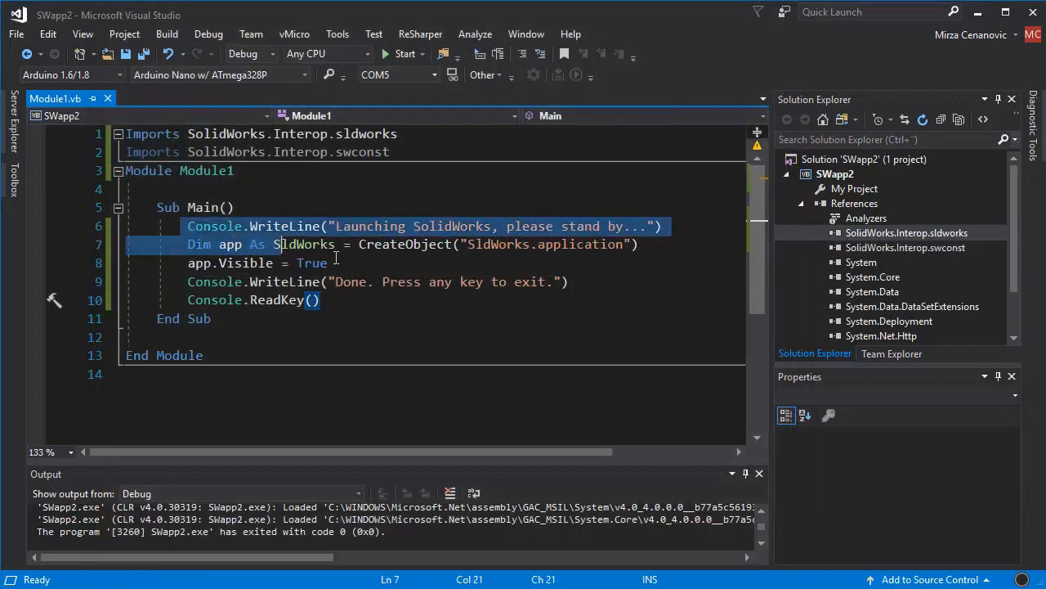
left_click_drag(335, 260, 369, 303)
left_click(368, 303)
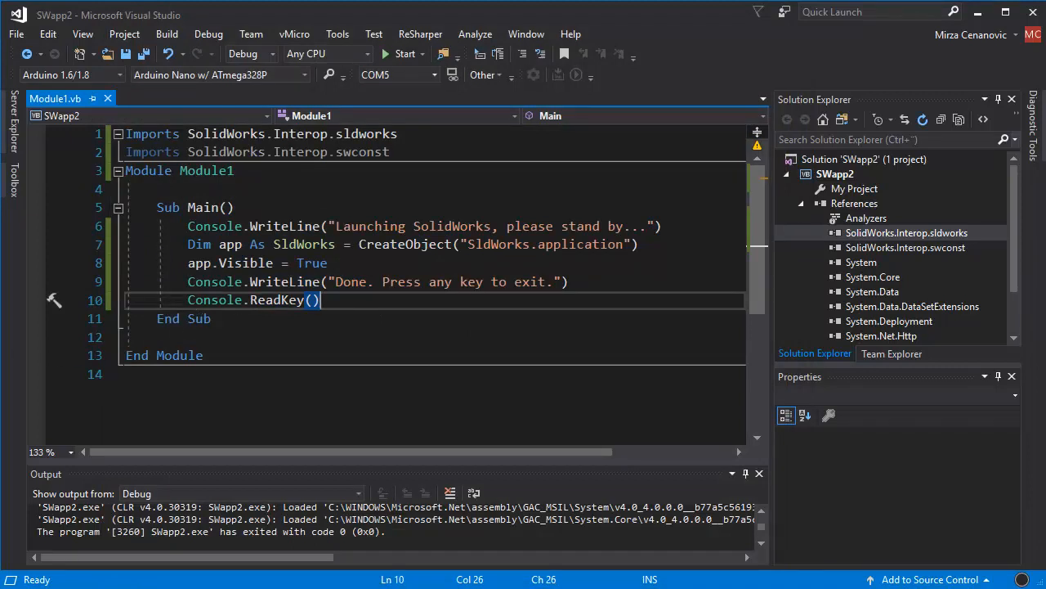
left_click(212, 245)
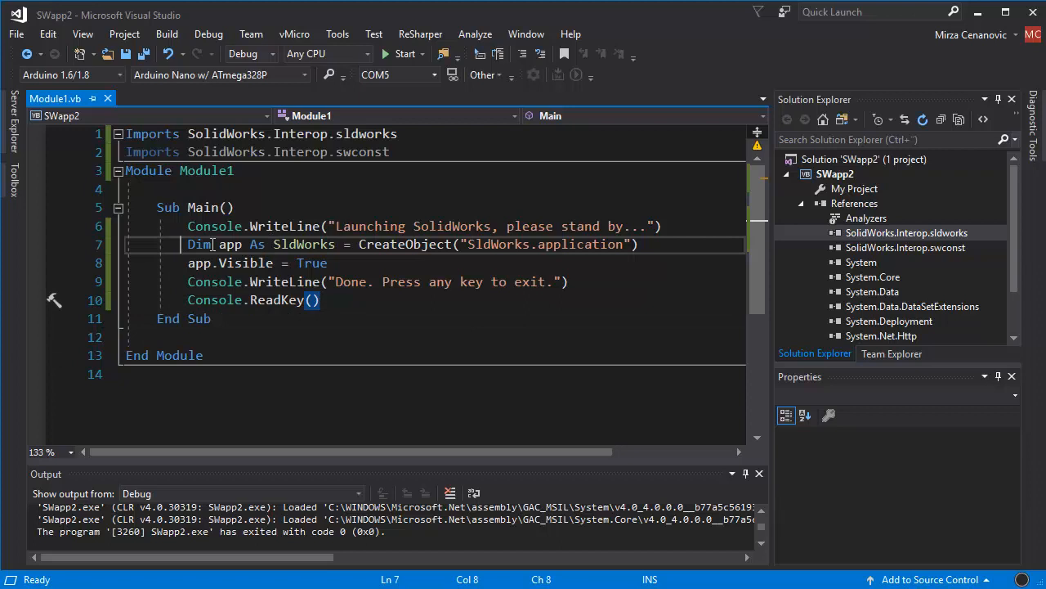
left_click_drag(187, 245, 643, 244)
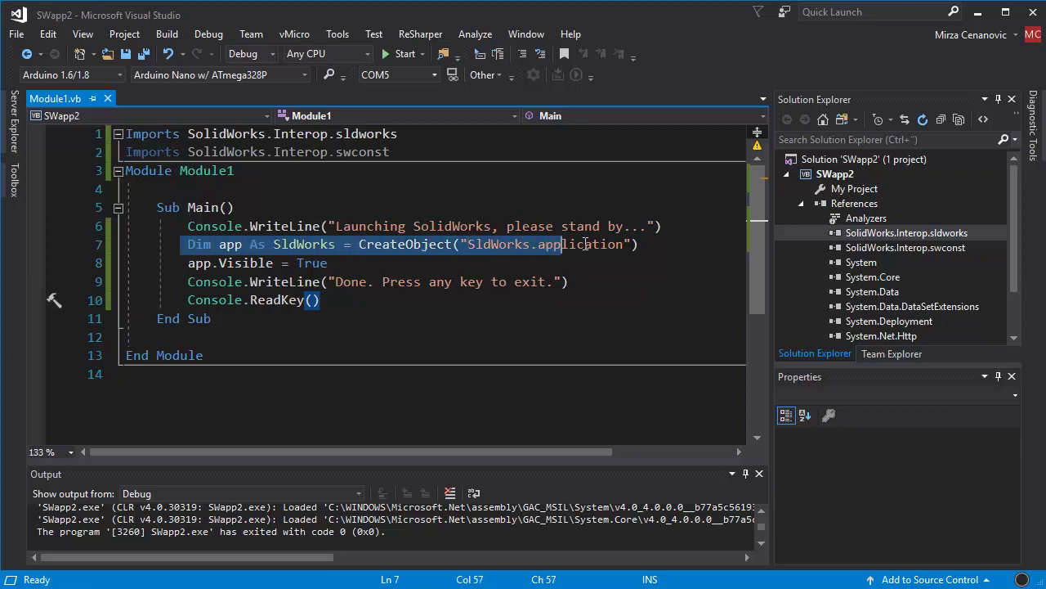
left_click(641, 244)
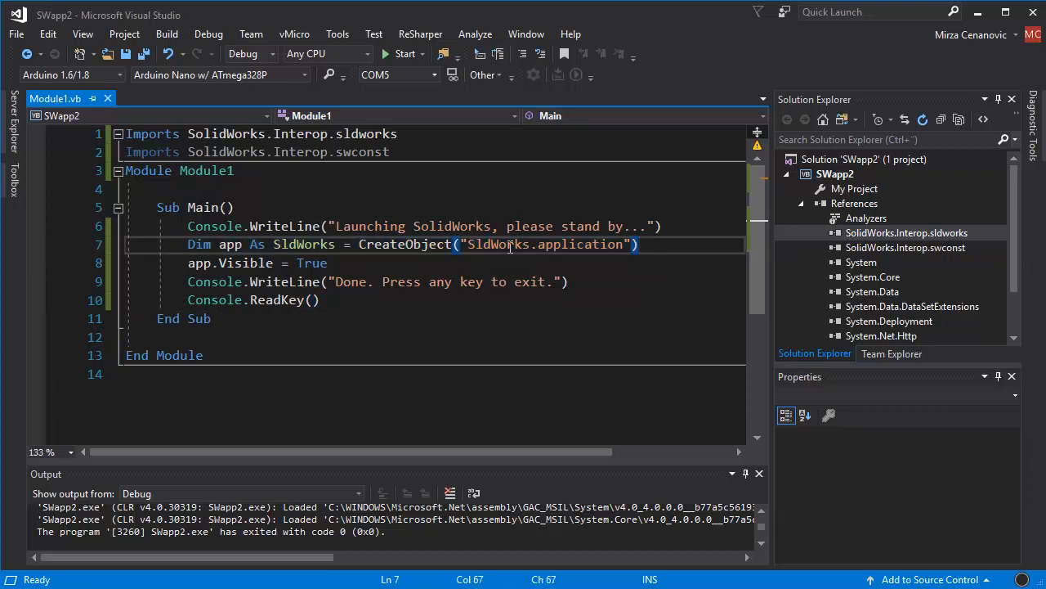
left_click(399, 244)
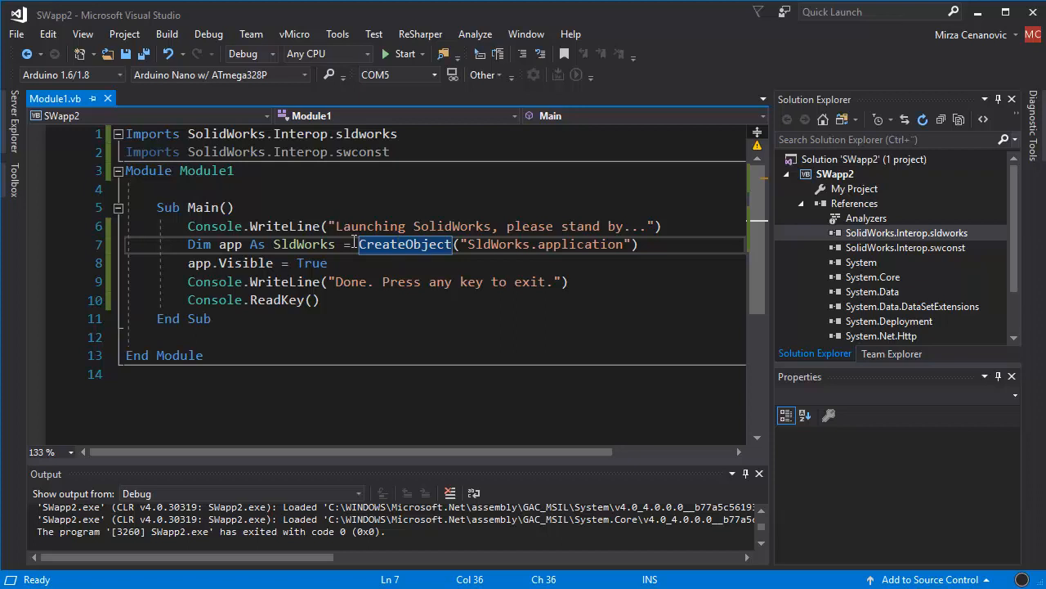
left_click(692, 226)
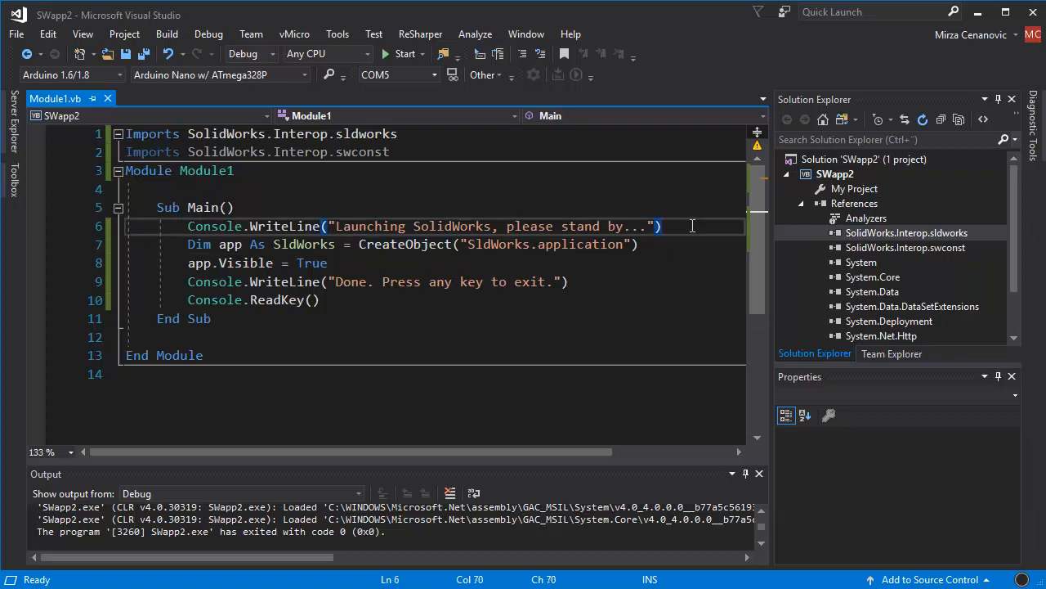
Move Dim app As SldWorks onto its own line, leaving app = on a blank line above CreateObject.
key("Return")
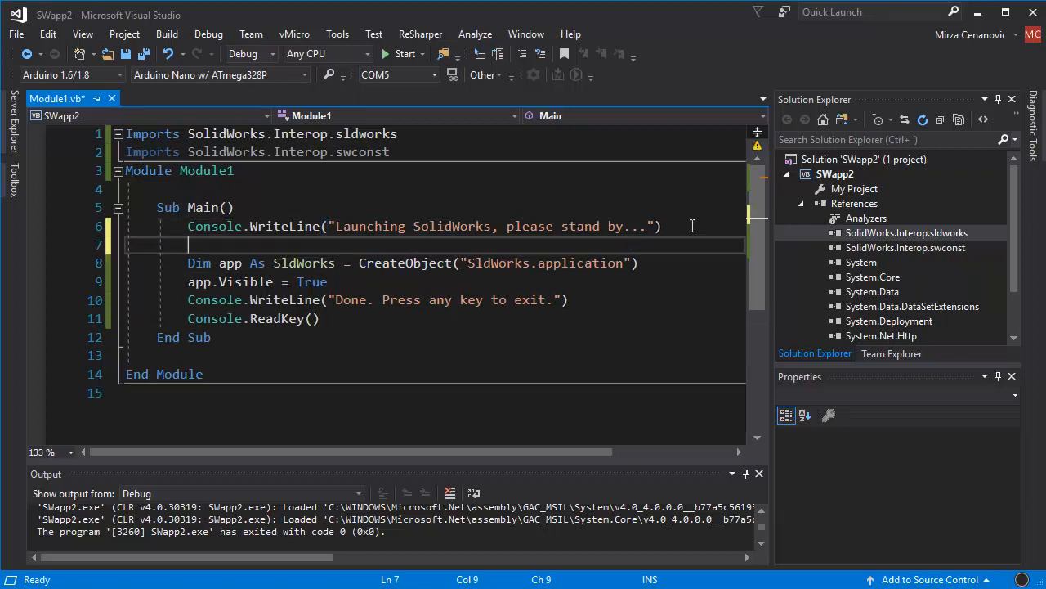
key("Down")
key("shift+Right")
key("shift+Right")
key("shift+Right")
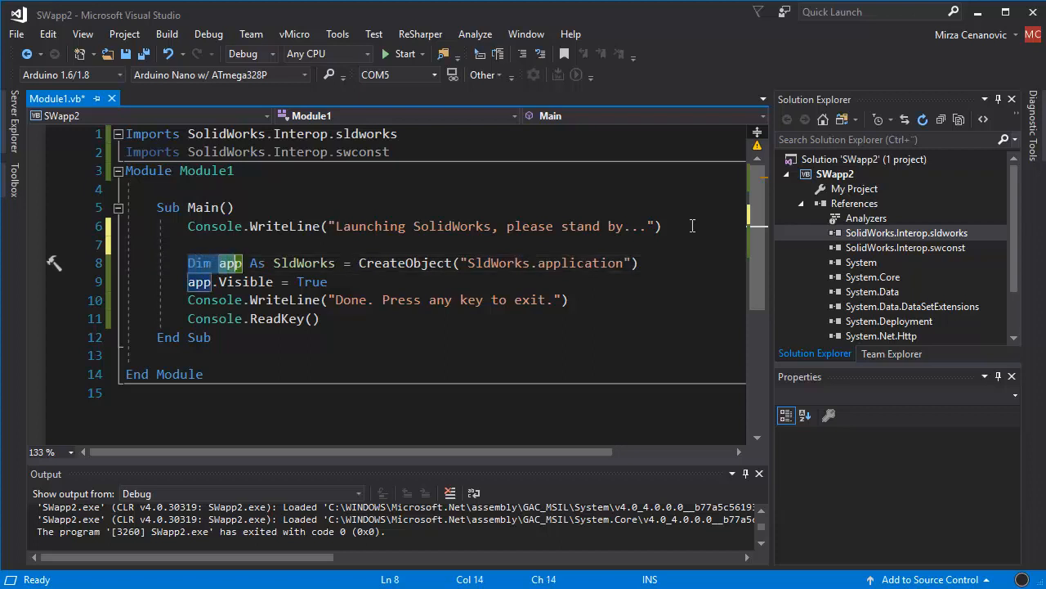
key("shift+Right")
key("shift+Right")
key("shift+Right")
key("ctrl+x")
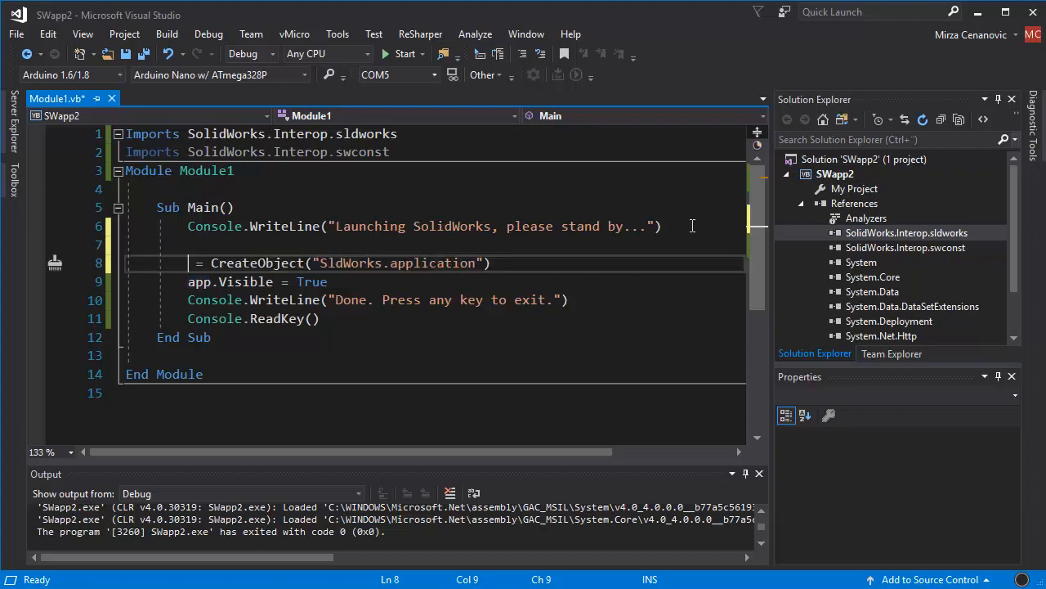
key("Up")
key("ctrl+v")
key("Down")
key("Return")
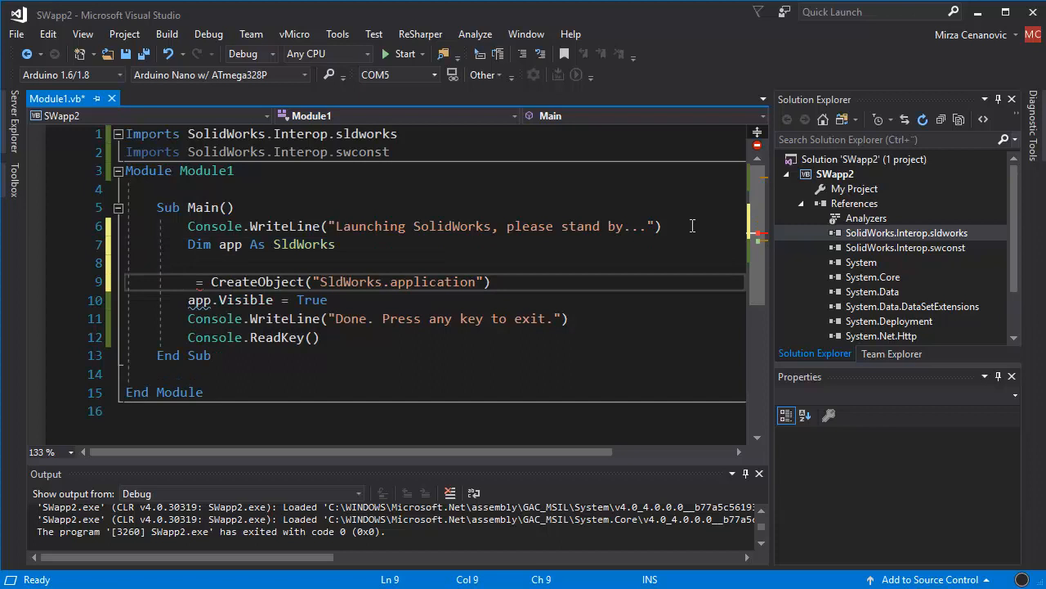
type("a")
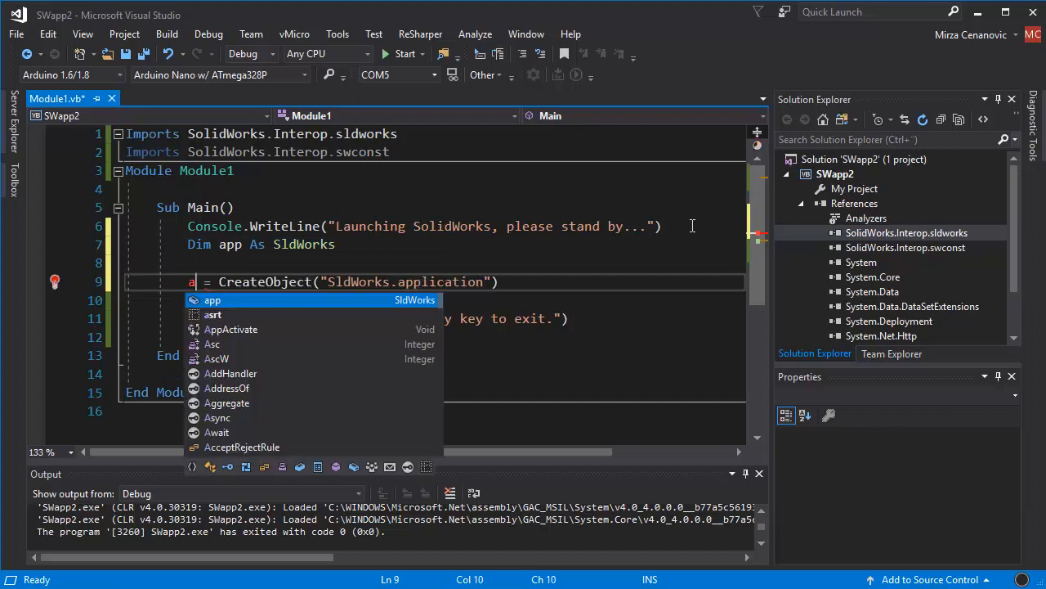
key("Tab")
key("Up")
key("Up")
key("Down")
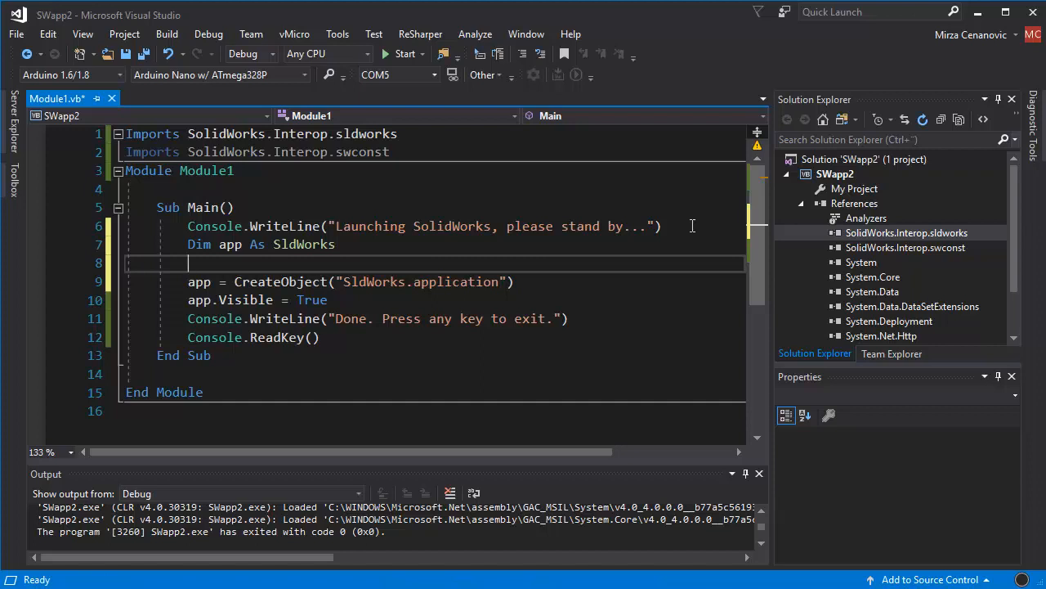
type("app")
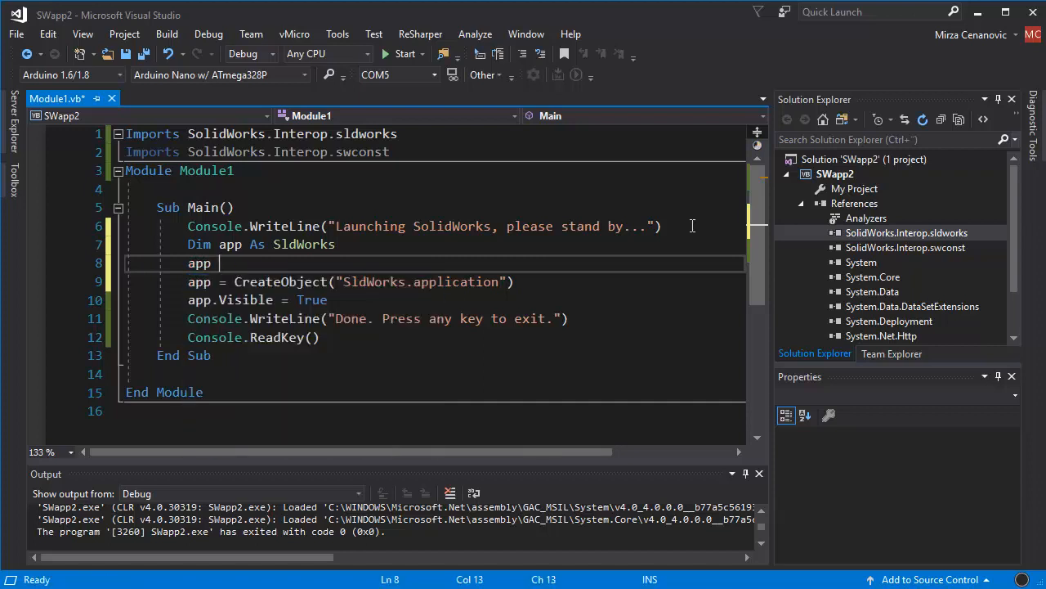
type(" = G")
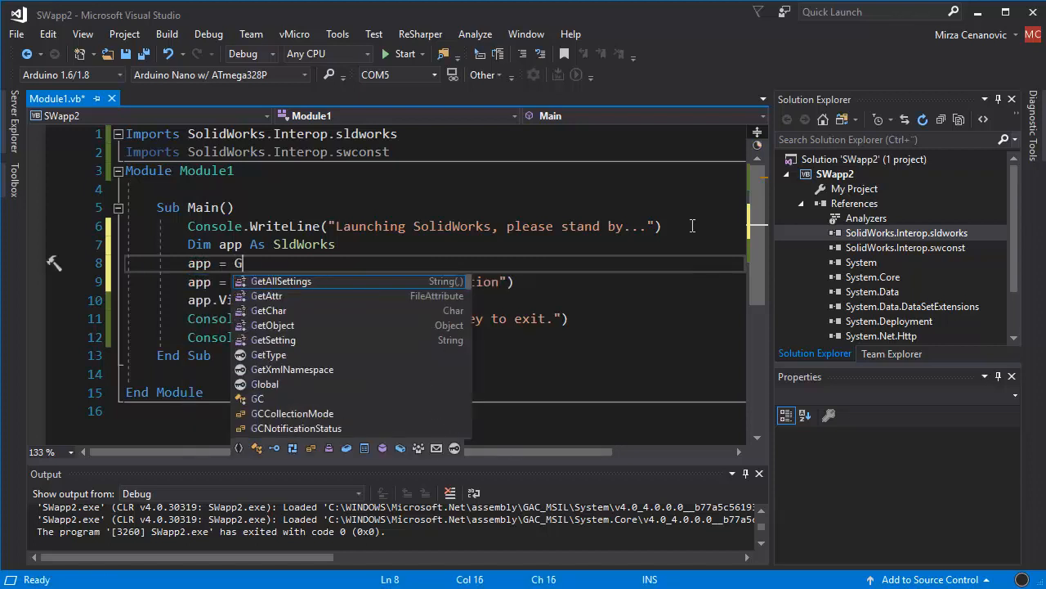
type("etO")
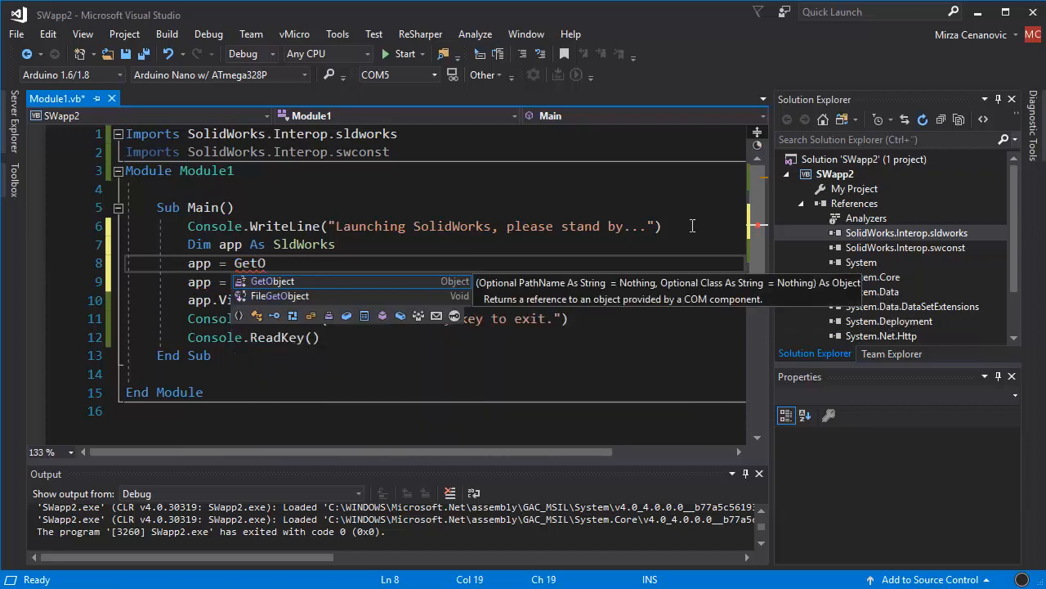
Make line 8 app = GetObject(Nothing,"SldWorks.application") and move to the CreateObject line start to comment it.
key("Tab")
type("(")
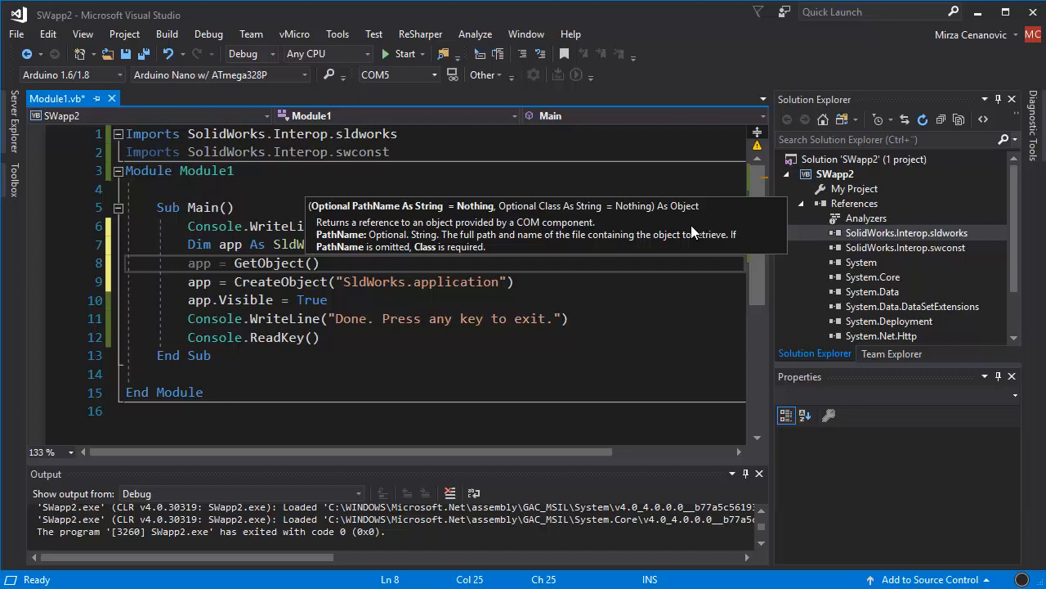
type("Not")
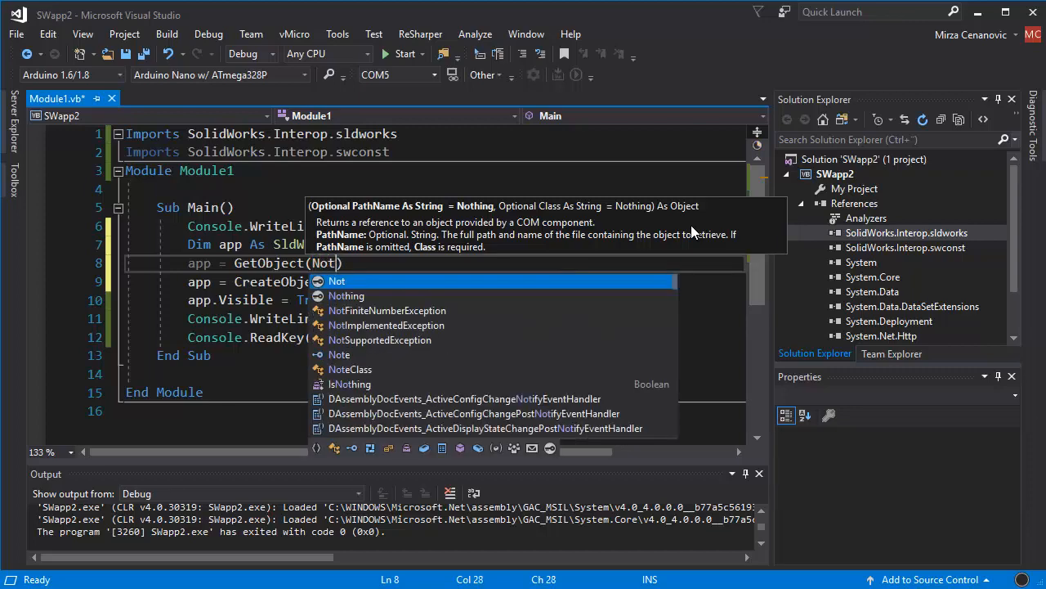
type("hing,")
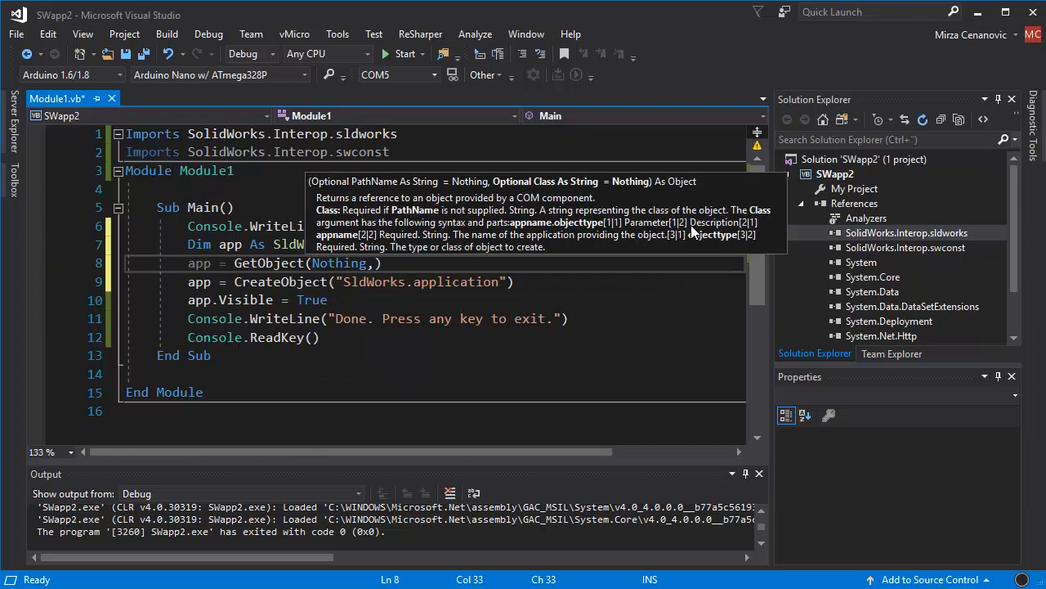
type(" \"")
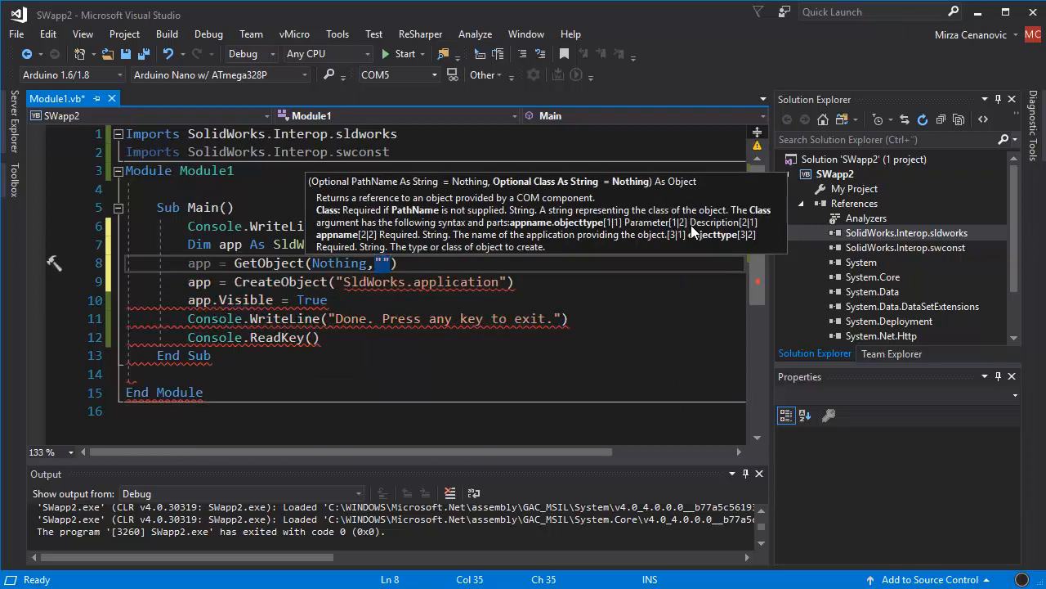
key("Down")
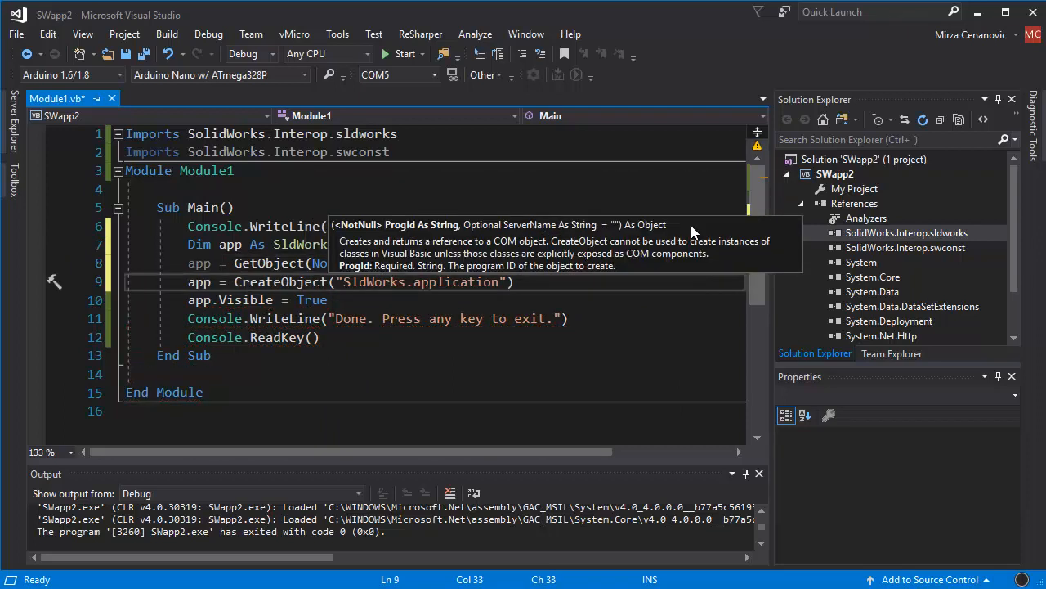
key("Left")
key("Left")
key("Left")
key("shift+Right")
key("shift+Right")
key("shift+Right")
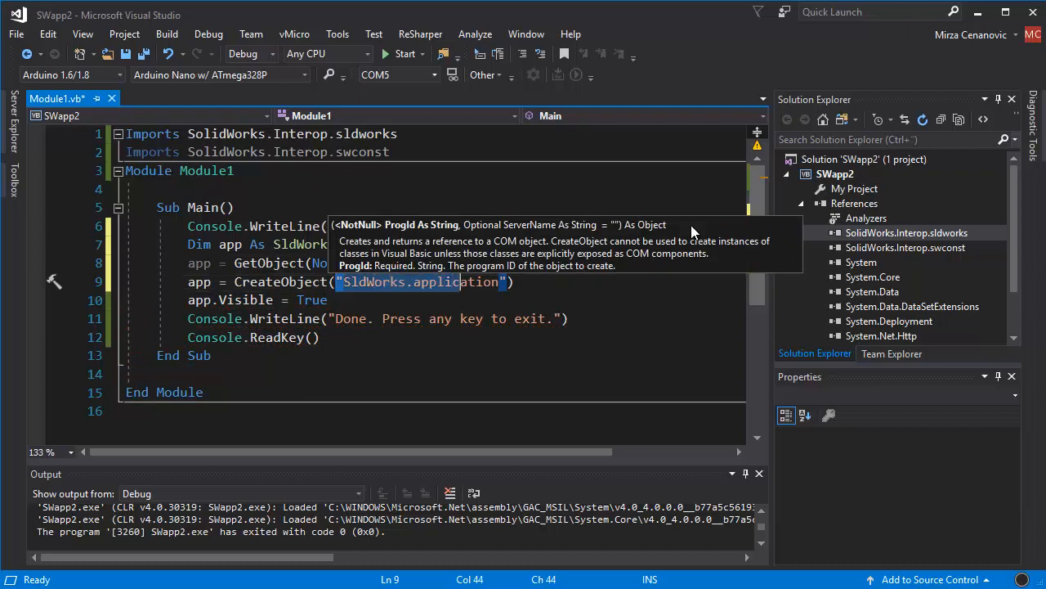
key("ctrl+c")
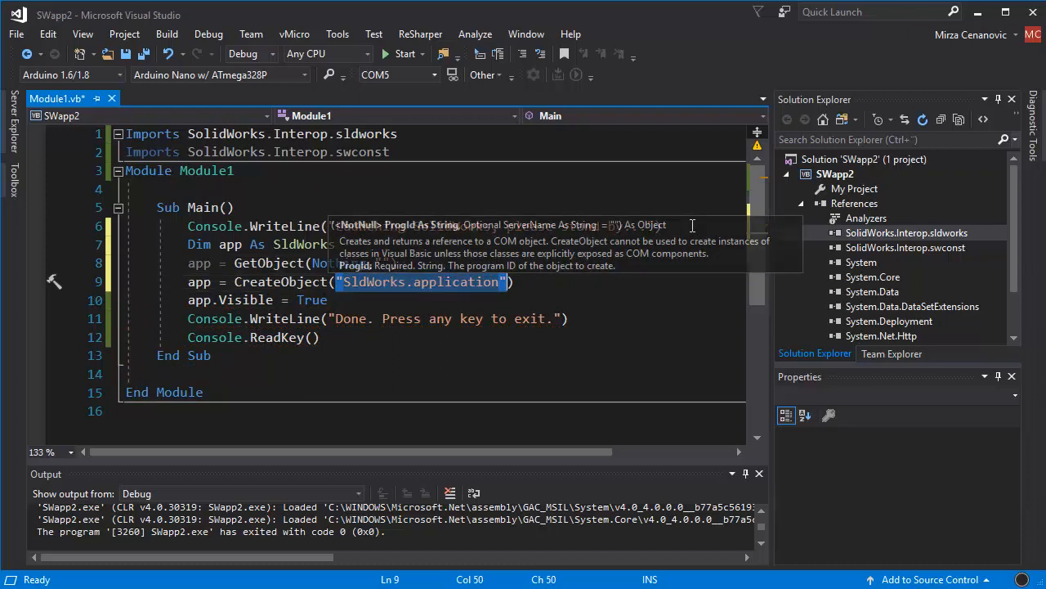
key("Up")
key("ctrl+v")
key("Delete")
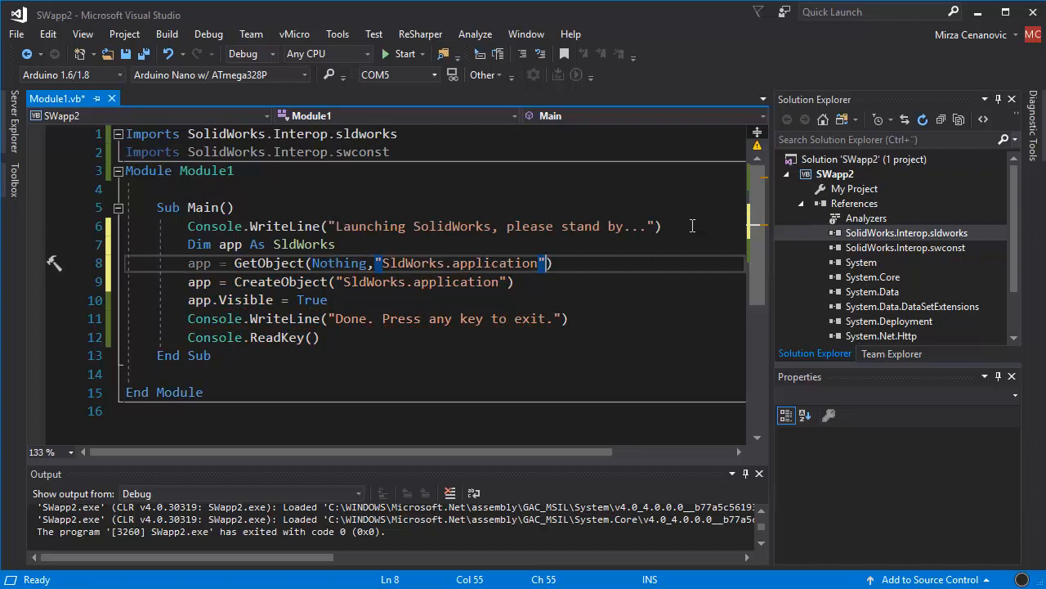
key("Down")
key("Home")
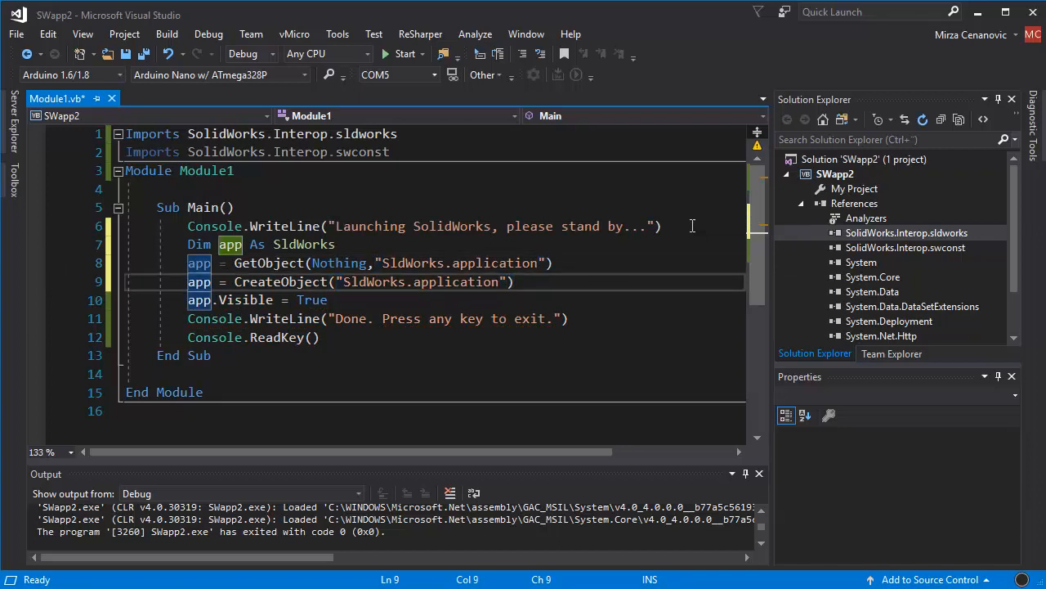
type("'")
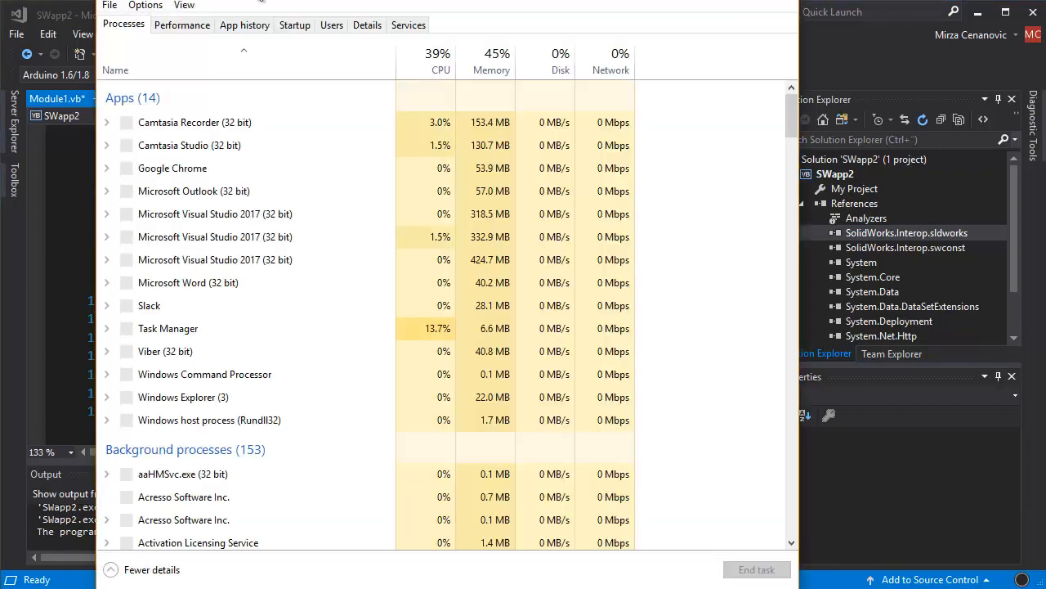
End the SLDWORKS.exe process from Task Manager's Details tab and return to the code editor.
left_click_drag(348, 10, 362, 6)
left_click(383, 21)
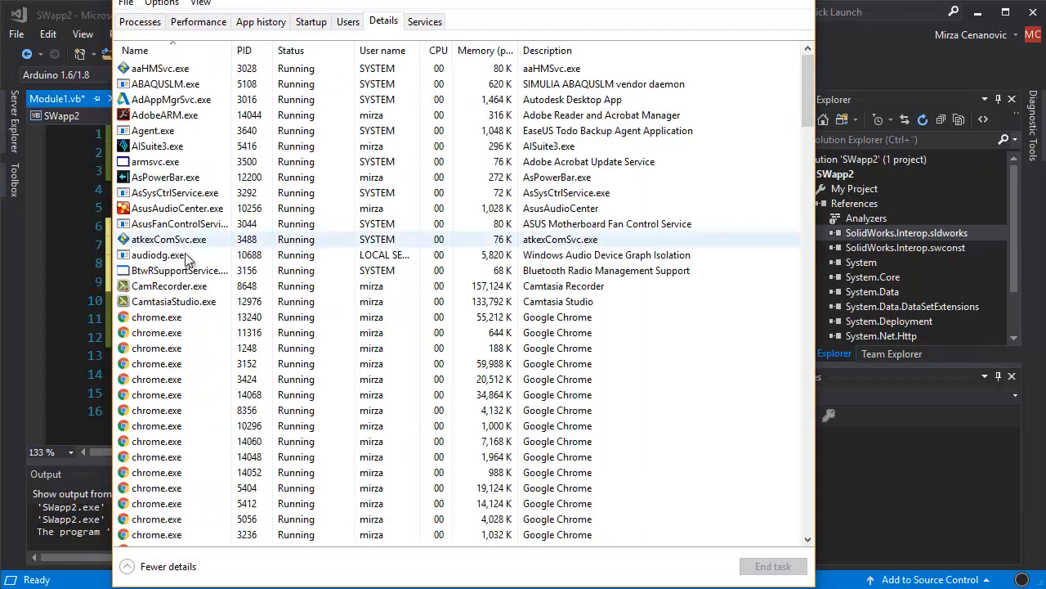
scroll(174, 365, "down", 5)
scroll(174, 365, "down", 5)
scroll(175, 360, "down", 8)
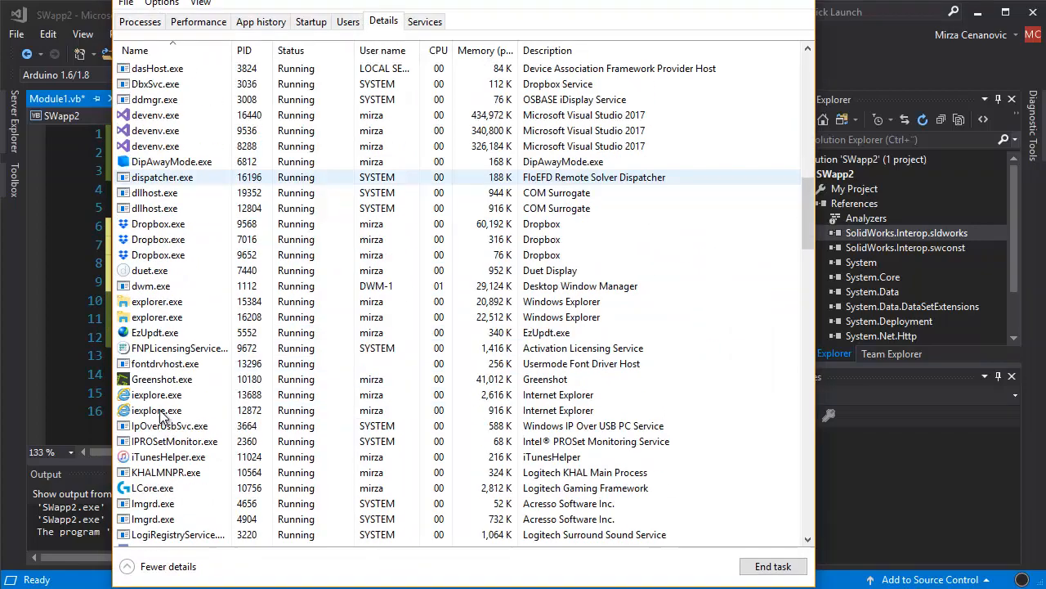
scroll(174, 344, "down", 5)
scroll(174, 327, "down", 6)
scroll(174, 327, "down", 9)
scroll(174, 327, "down", 3)
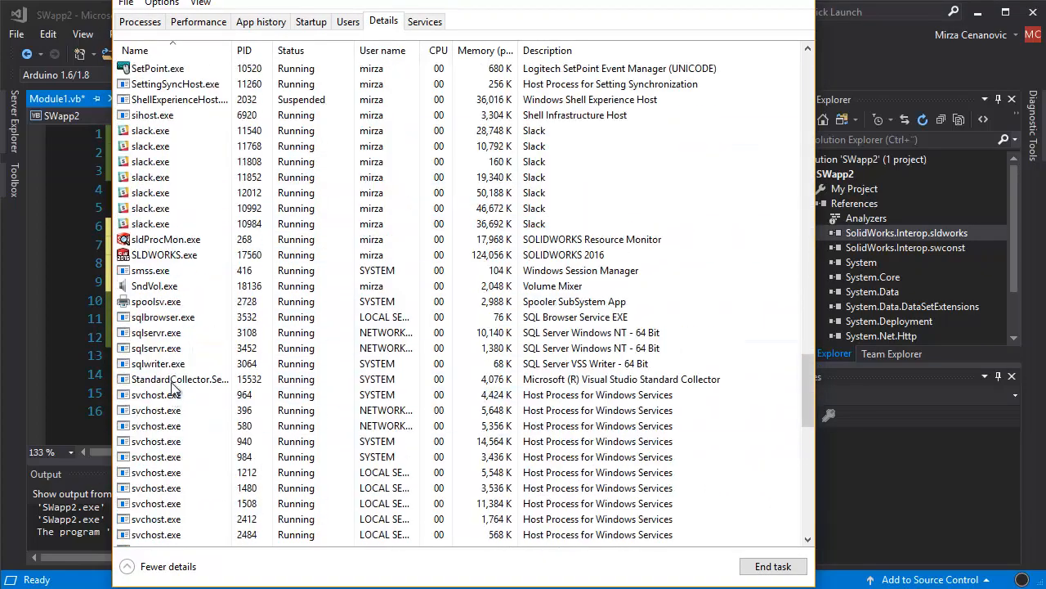
left_click(150, 255)
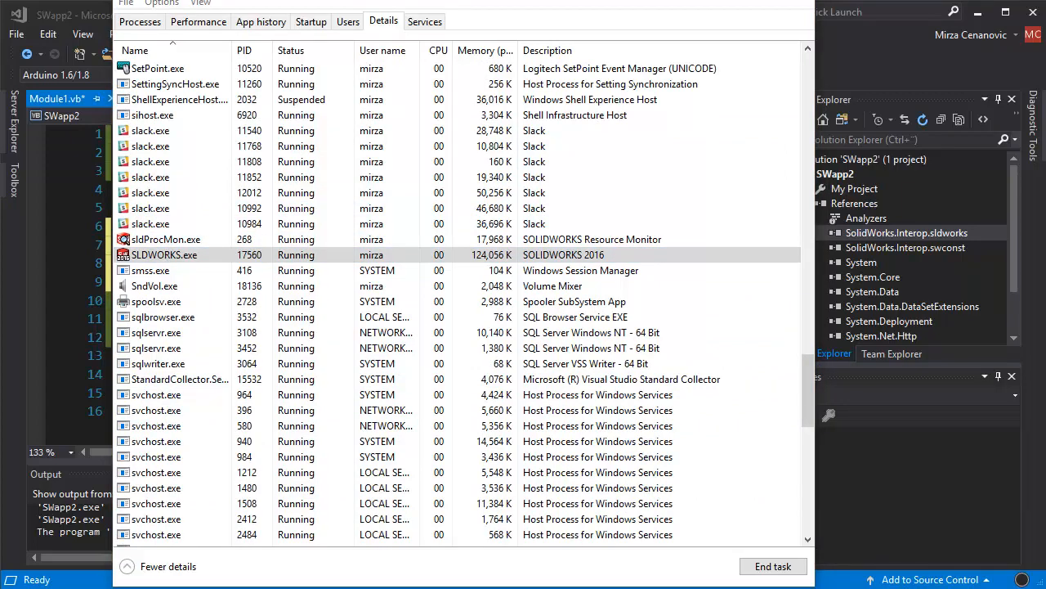
key("Delete")
left_click(361, 364)
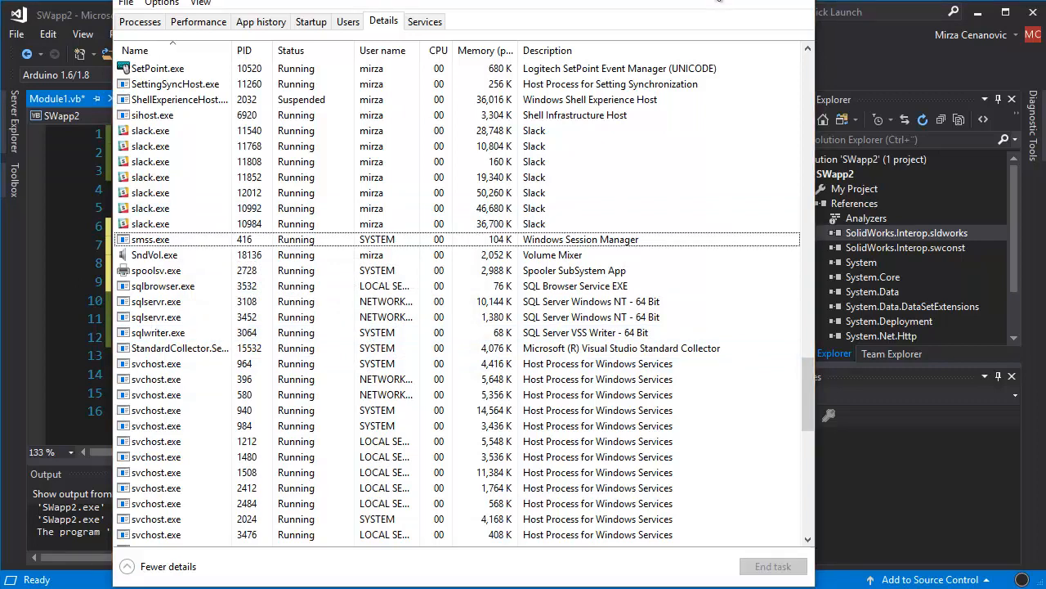
key("alt+Tab")
left_click(246, 300)
Run the GetObject version, hit 'Cannot create ActiveX component' at line 8, and stop debugging.
left_click(189, 282)
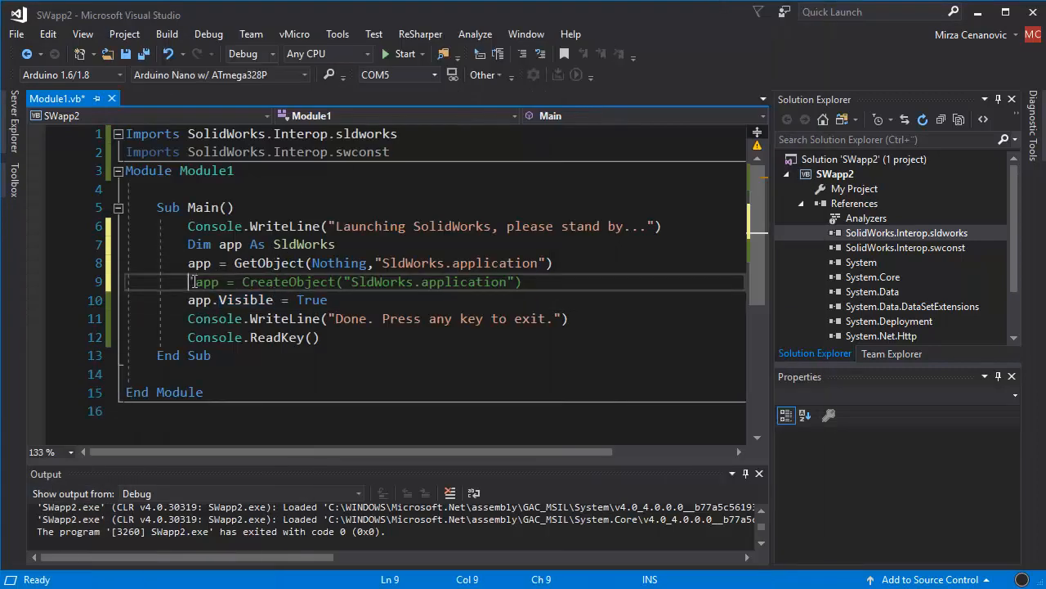
left_click_drag(190, 282, 522, 282)
left_click(522, 282)
left_click(304, 282)
left_click(396, 54)
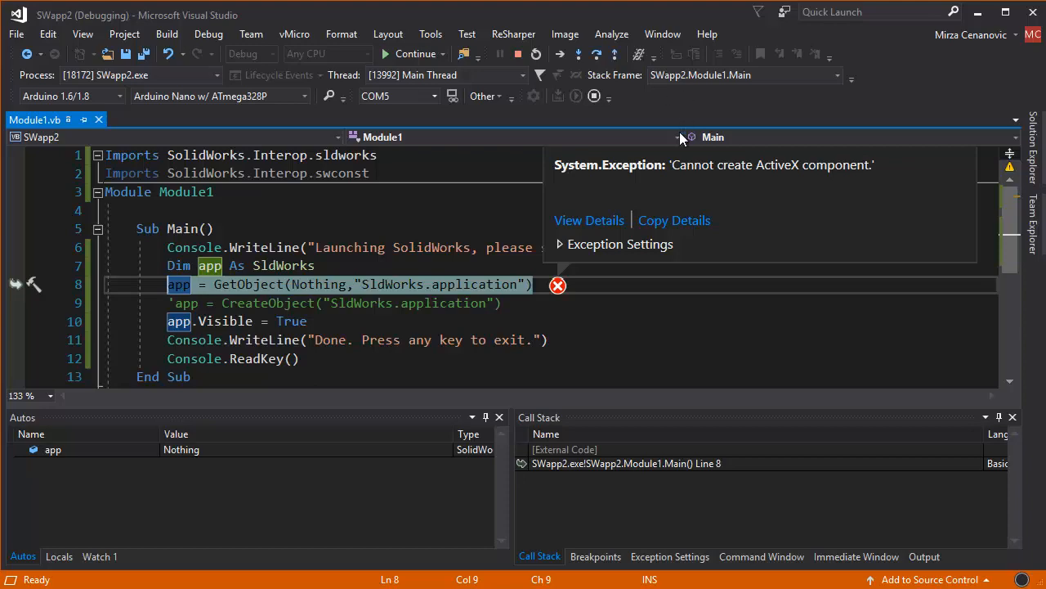
left_click(518, 54)
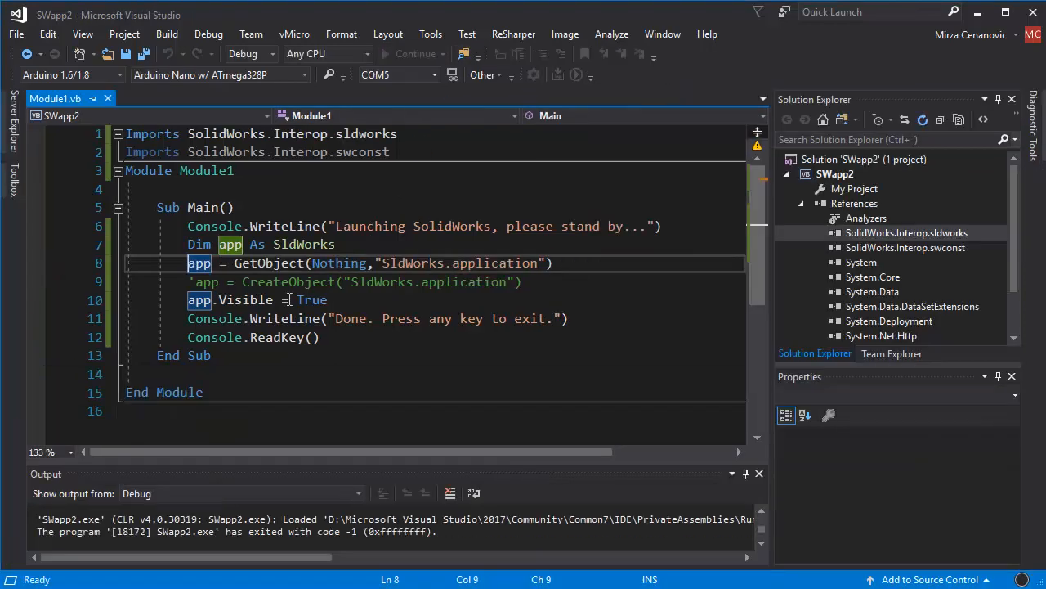
Wrap the GetObject line in Try with Catch ex As Exception after it.
left_click(375, 302)
left_click(375, 265)
key("Return")
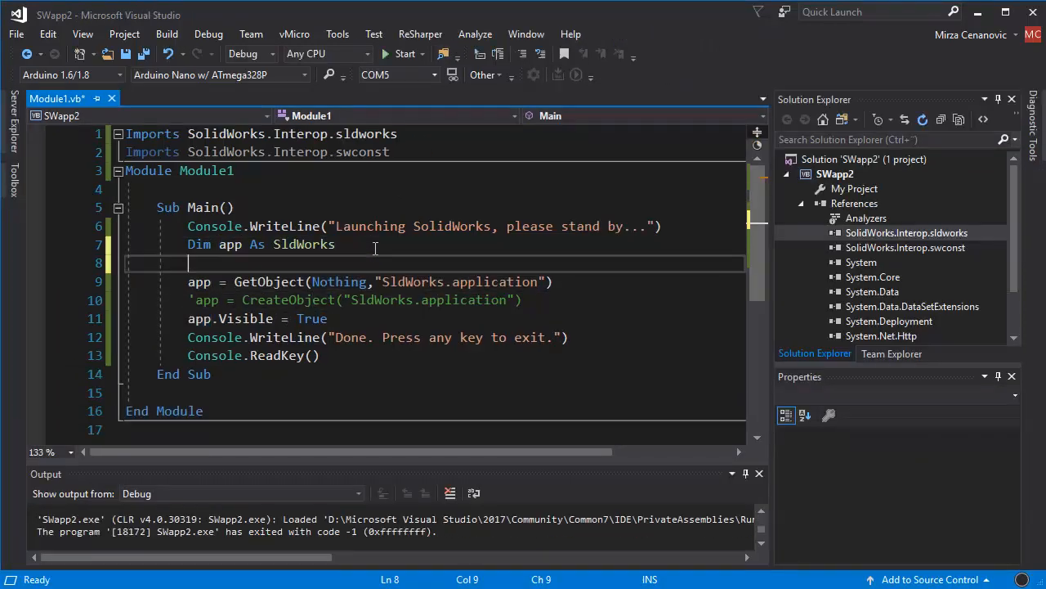
type("try")
key("Tab")
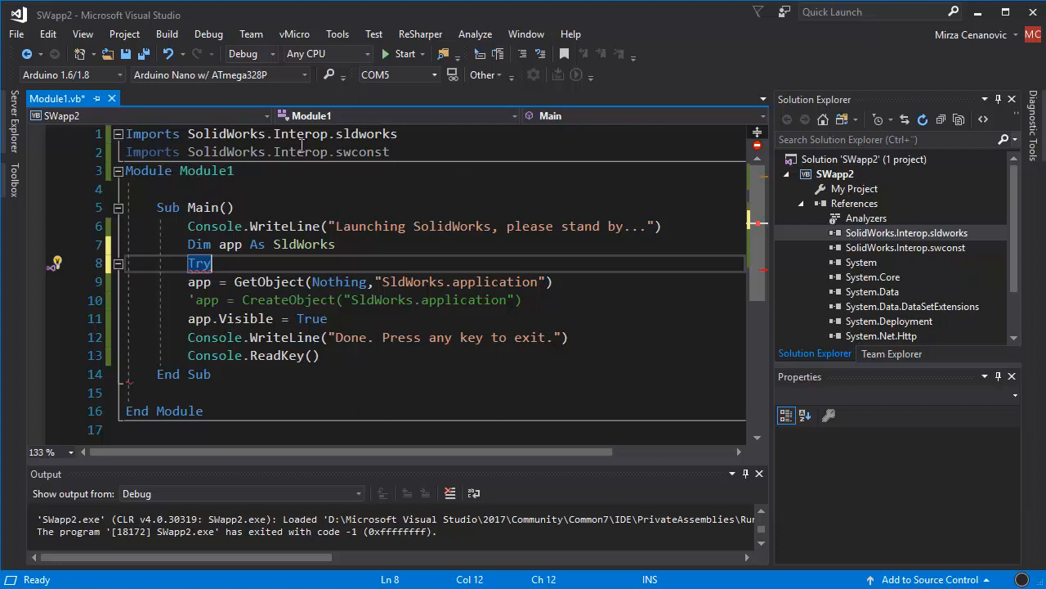
left_click(188, 282)
key("Tab")
left_click(609, 288)
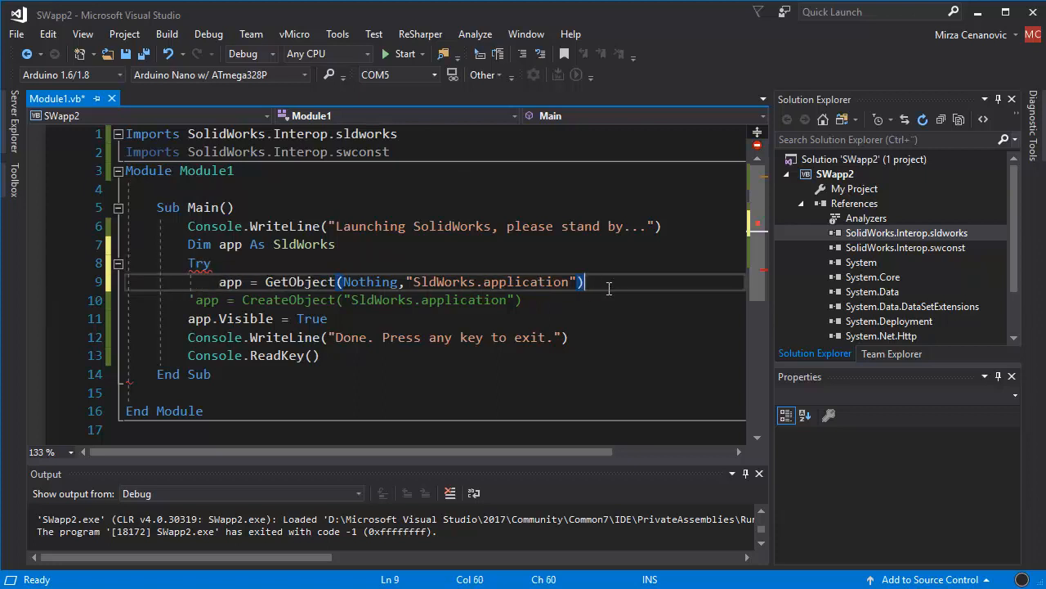
key("Return")
type("Cat")
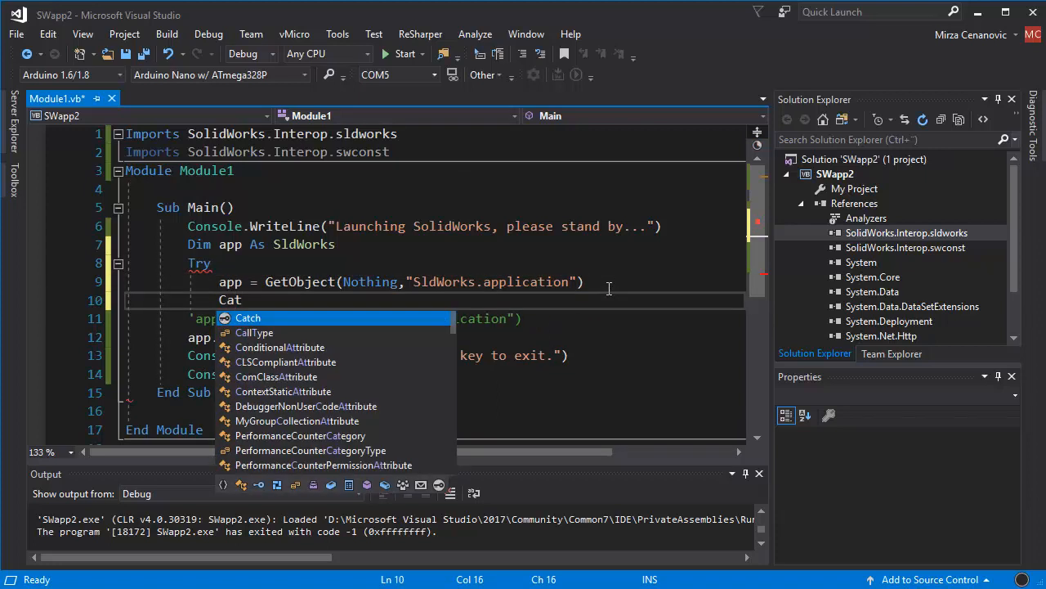
key("Tab")
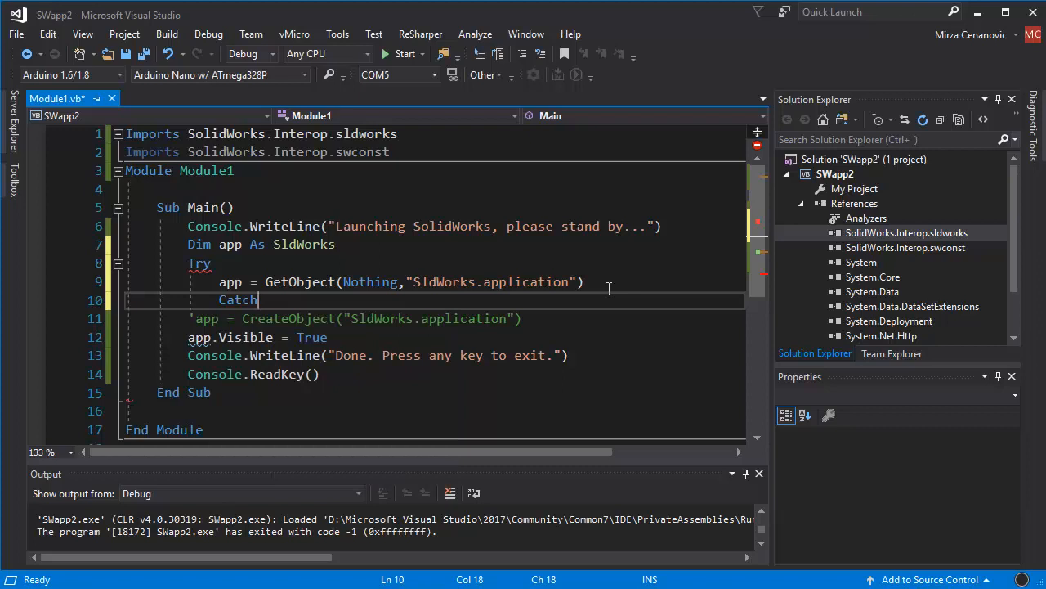
type(" ex")
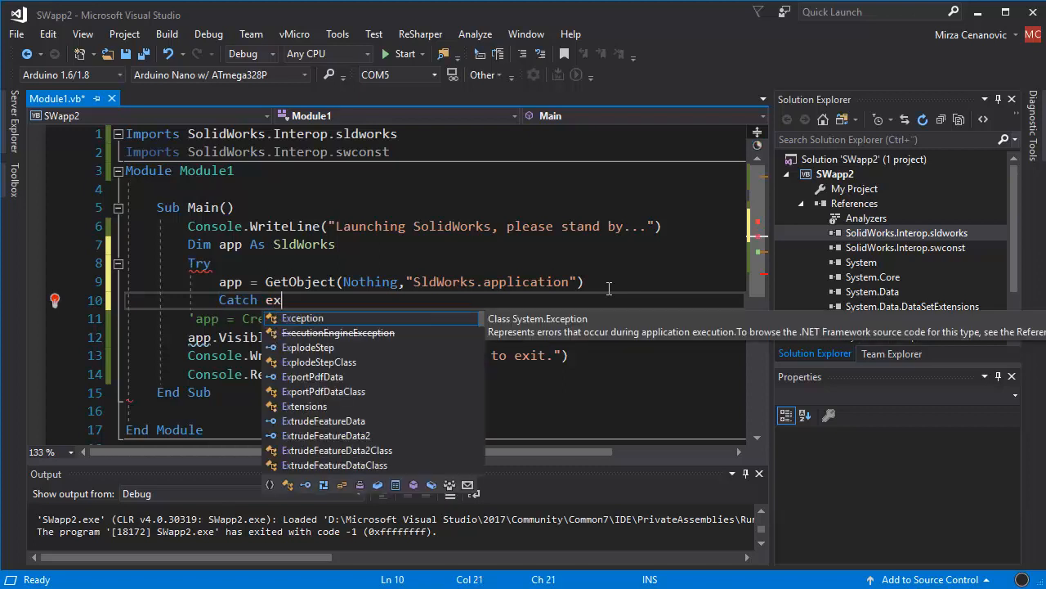
key("Escape")
type(" As ")
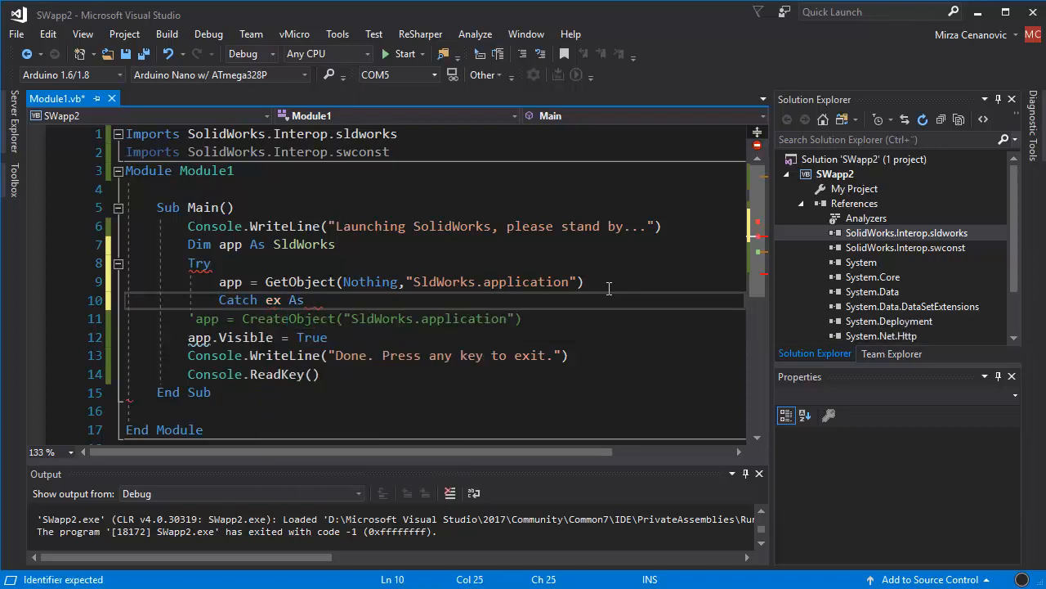
type("Ex")
key("Tab")
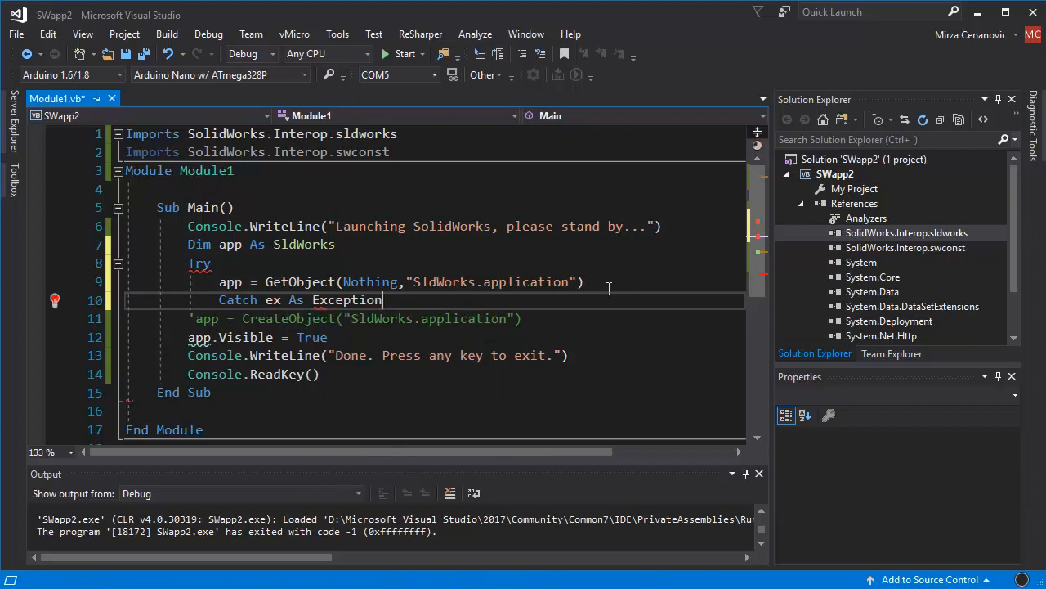
key("ctrl+shift+Left")
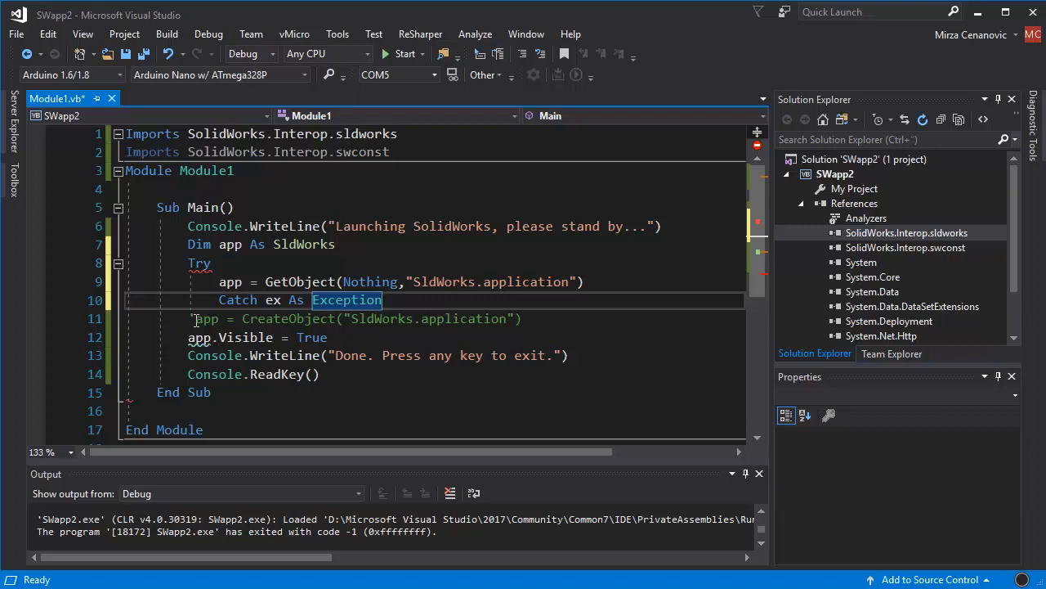
Uncomment the CreateObject line as the Catch fallback and add a line for End Try.
left_click(195, 318)
key("Delete")
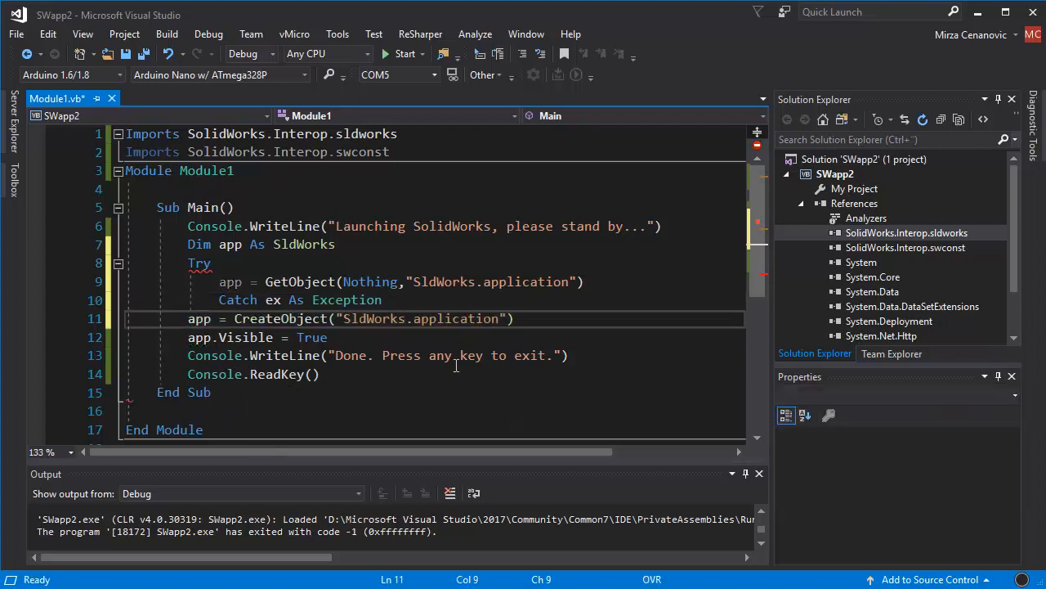
key("Home")
type("app")
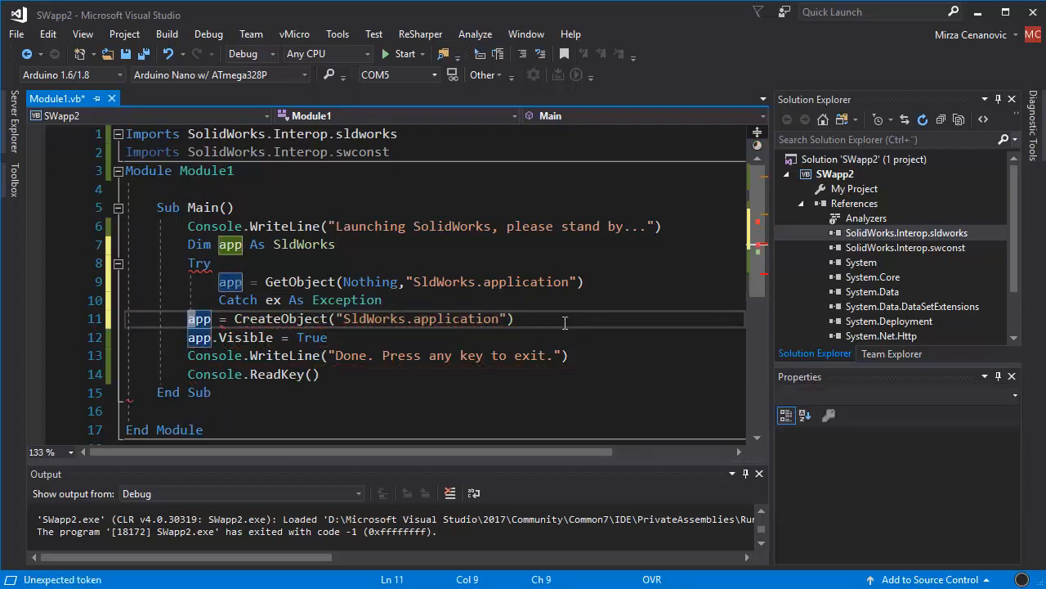
key("Insert")
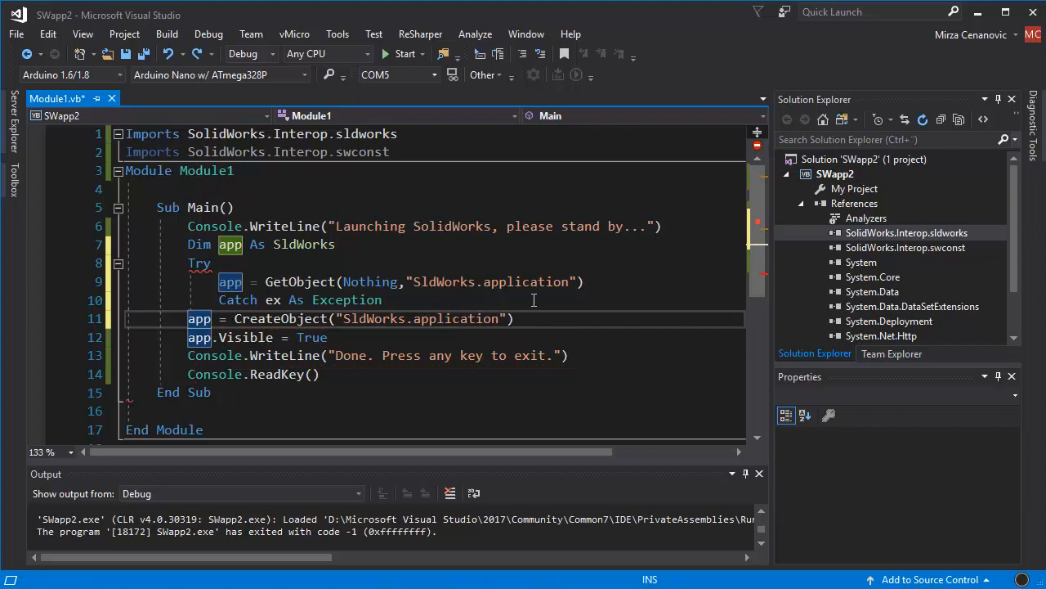
key("End")
key("Return")
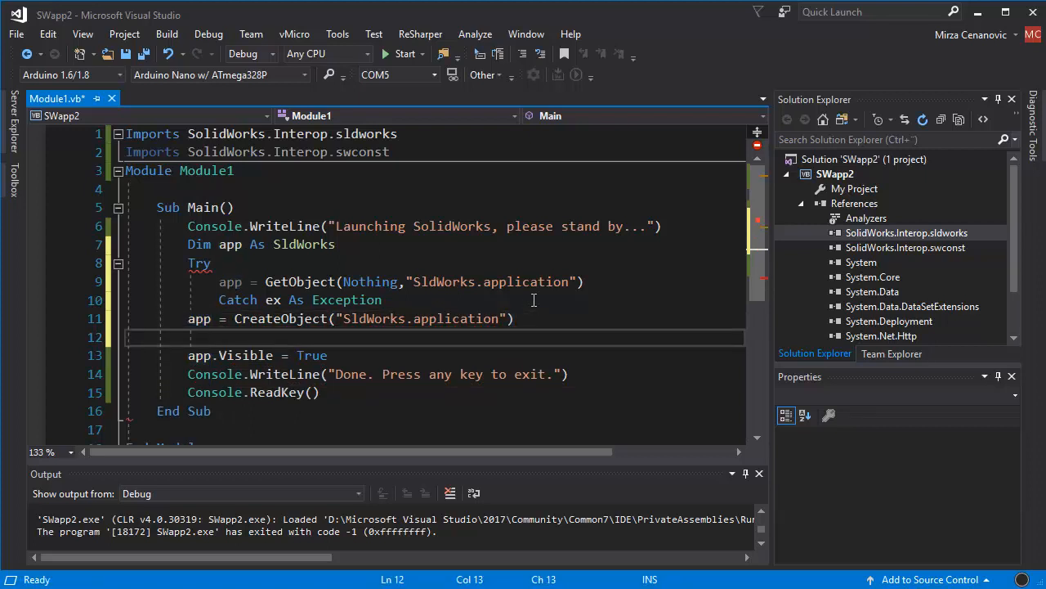
type("End")
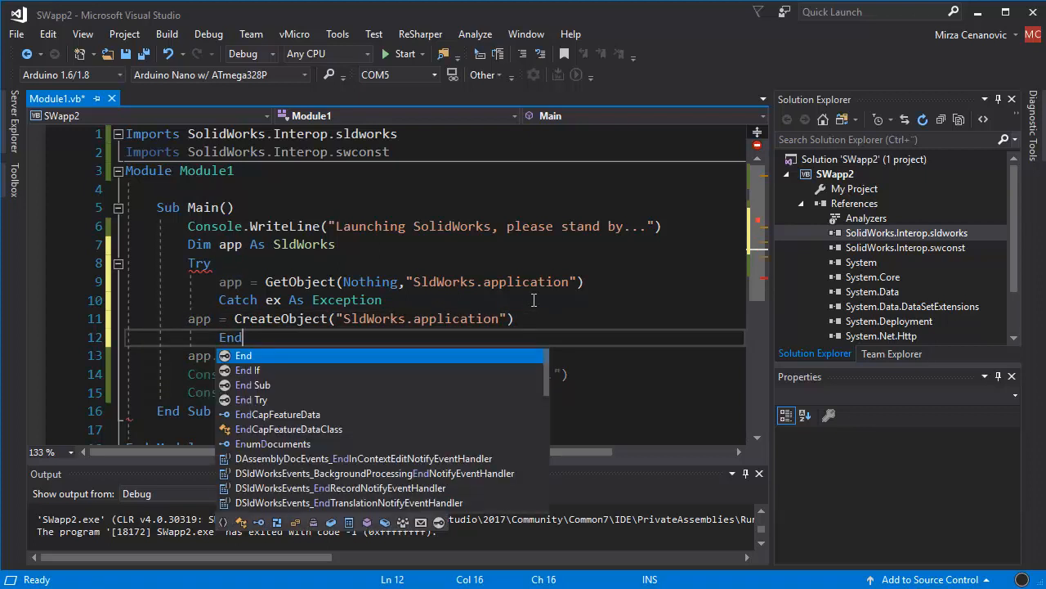
type(" Try")
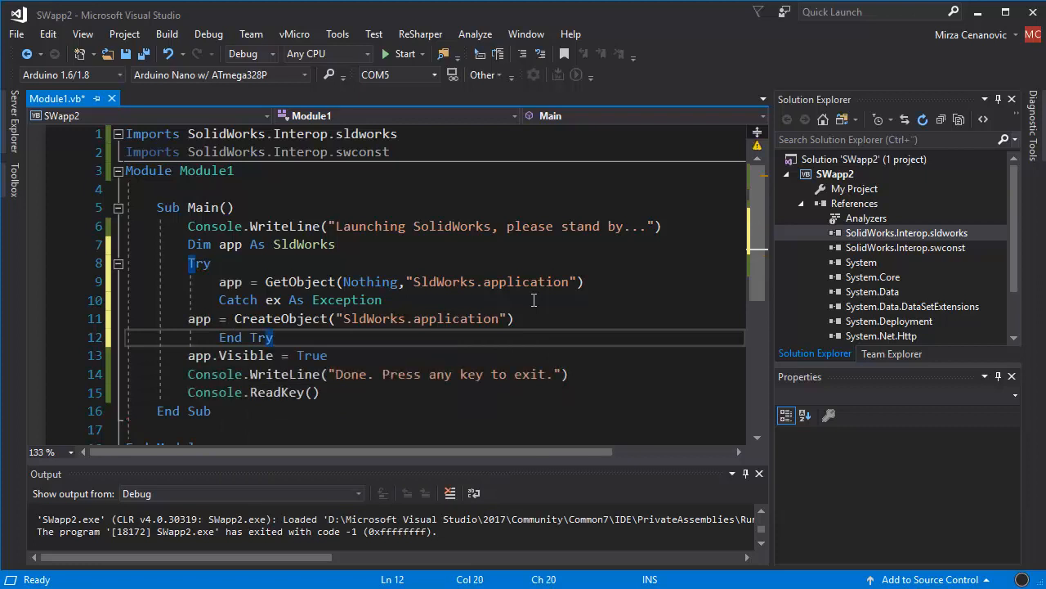
Dedent Catch and End Try to align with Try and indent CreateObject inside Catch.
left_click(220, 300)
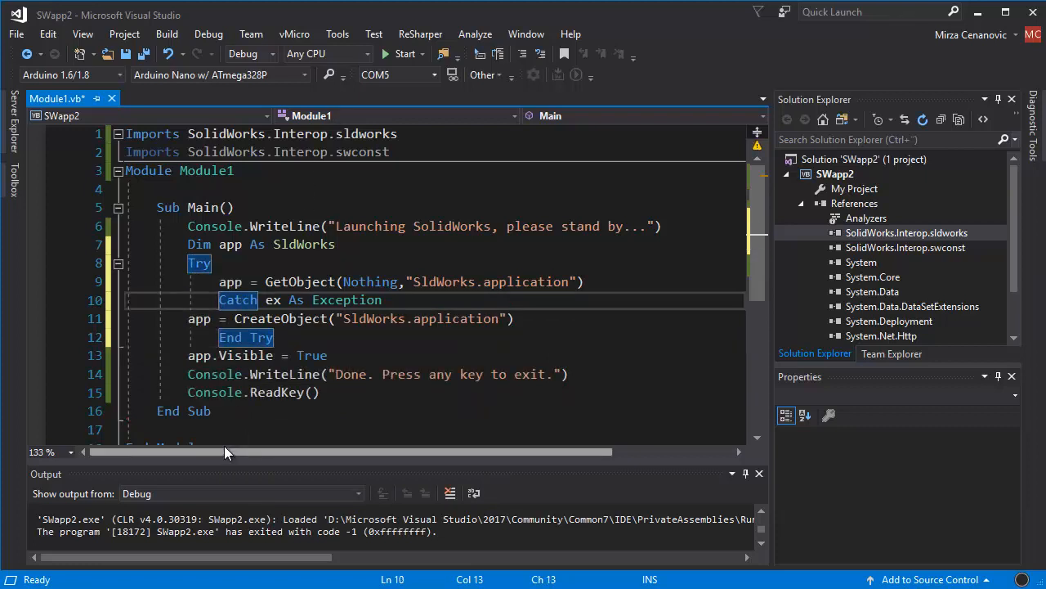
key("BackSpace")
key("BackSpace")
key("BackSpace")
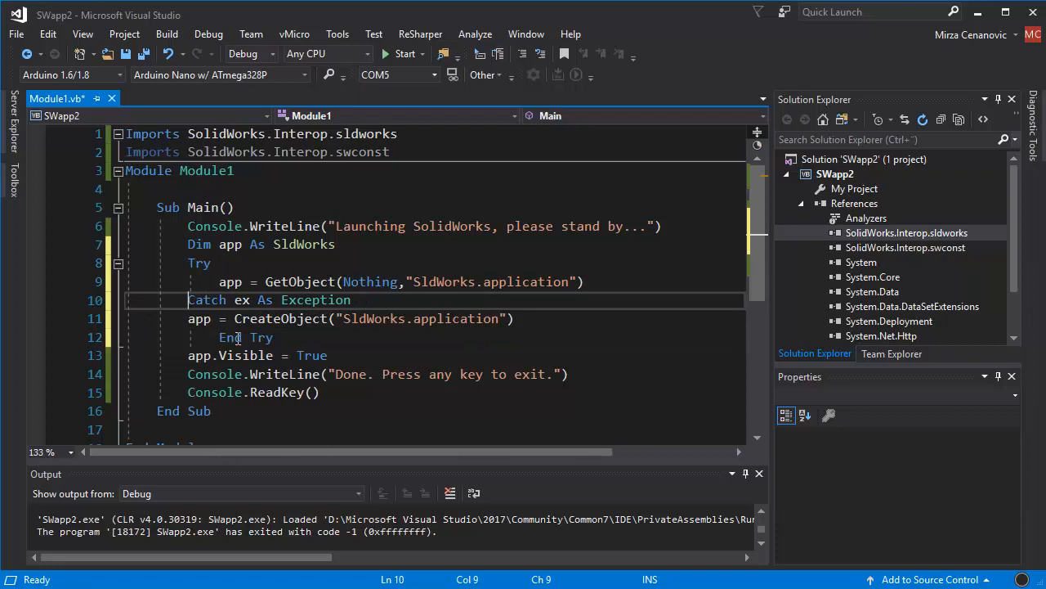
left_click(219, 337)
key("BackSpace")
key("BackSpace")
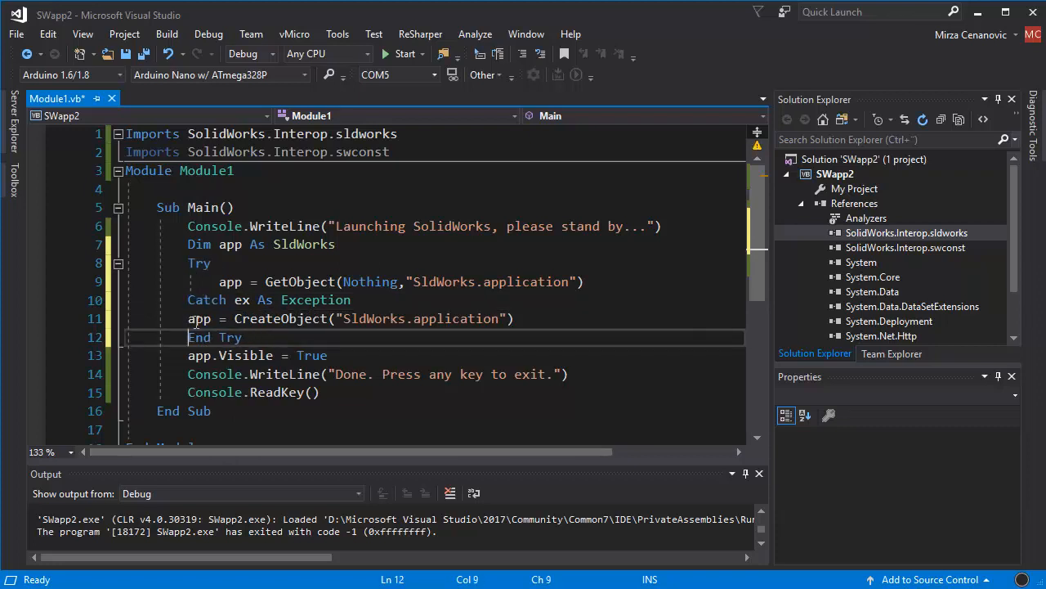
key("Up")
key("Tab")
left_click(360, 355)
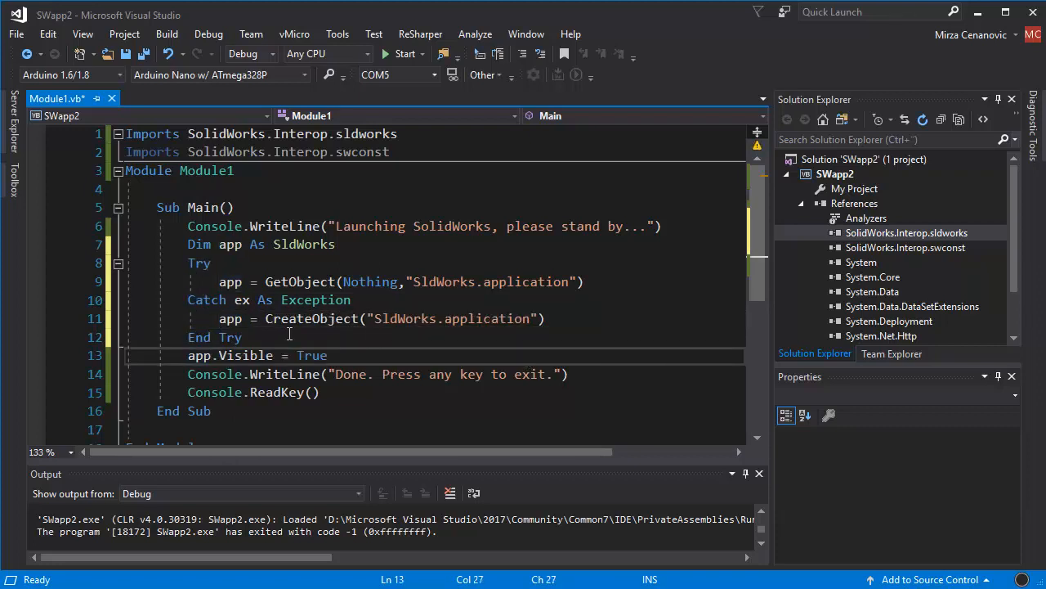
Review app, ex and the CreateObject fallback, then set a breakpoint on line 6's WriteLine.
key("Up")
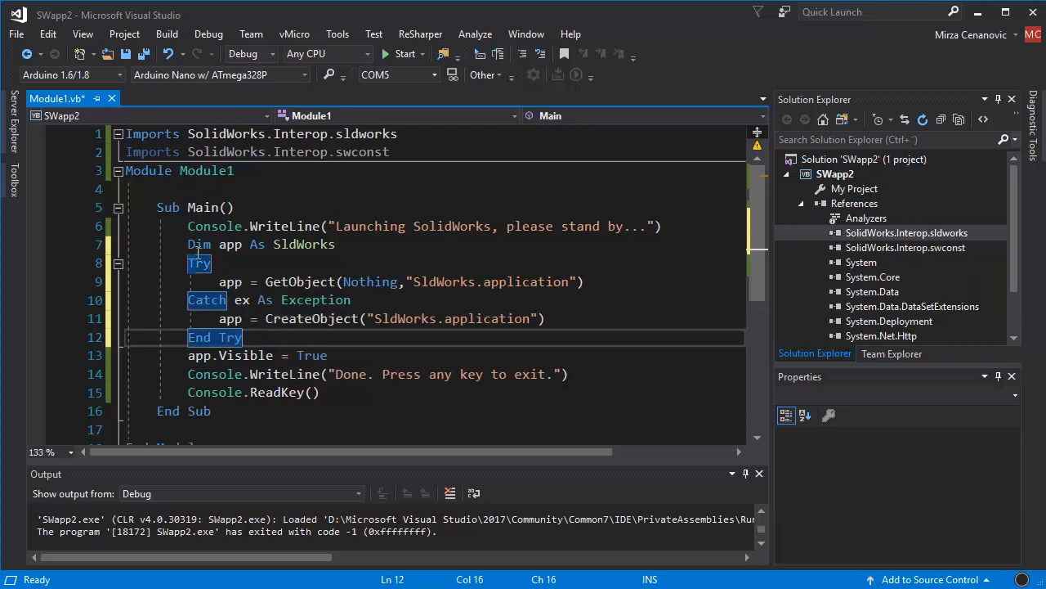
left_click(237, 281)
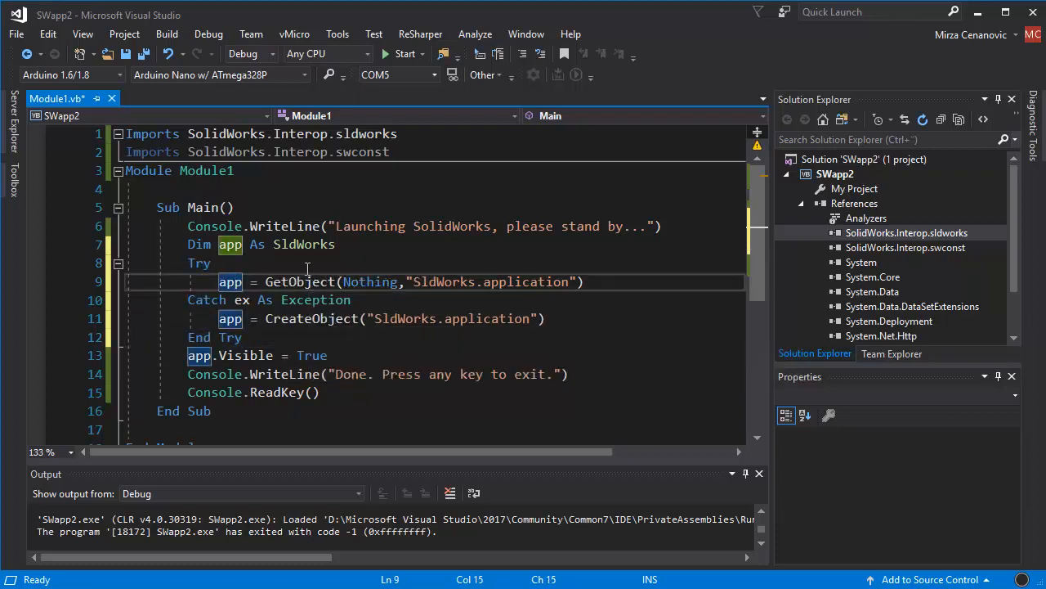
left_click(237, 300)
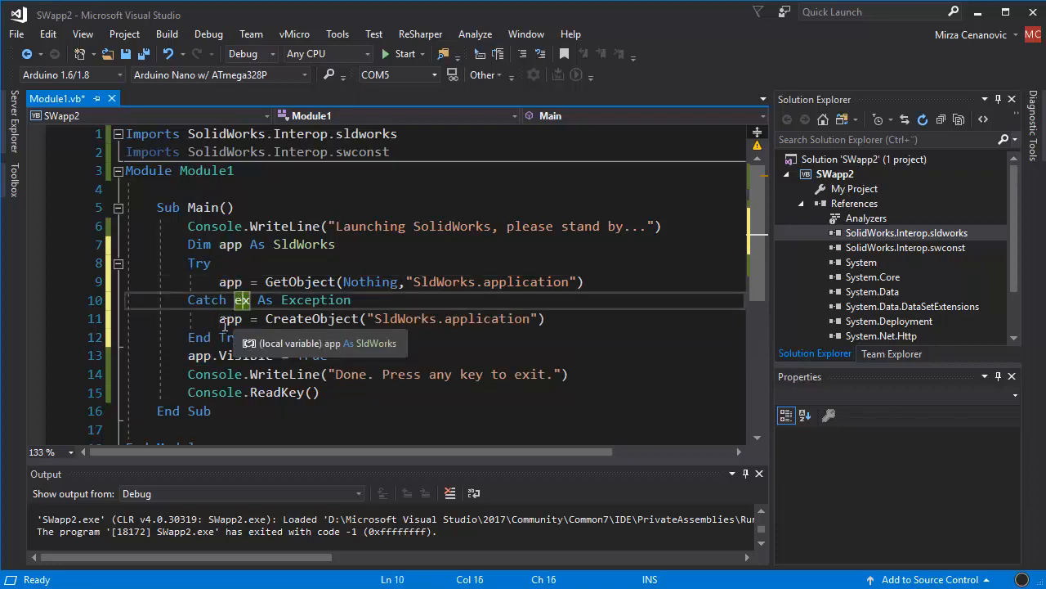
left_click(219, 318)
left_click_drag(219, 319, 566, 321)
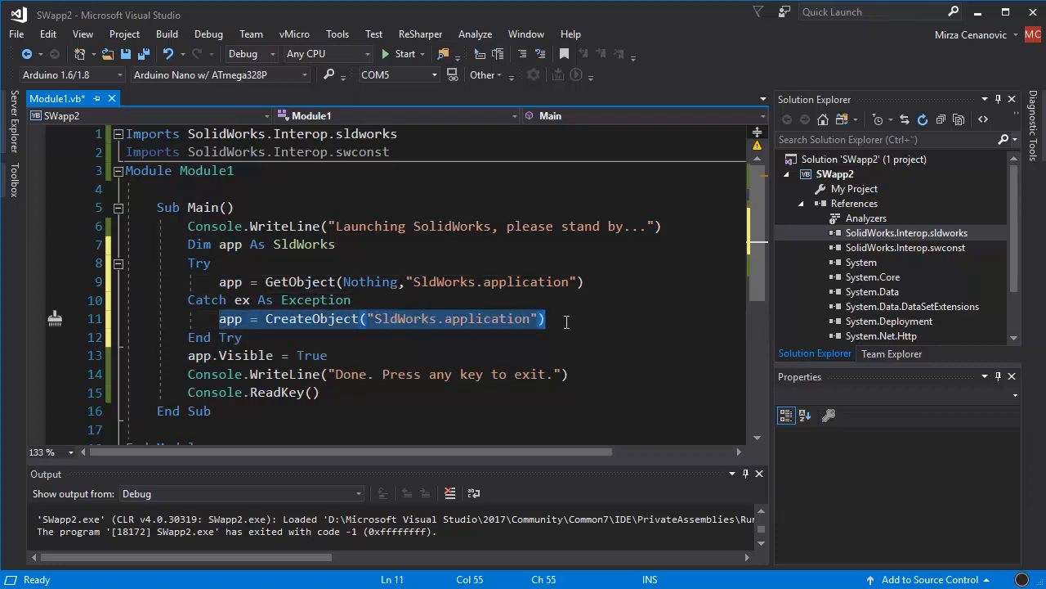
left_click(275, 337)
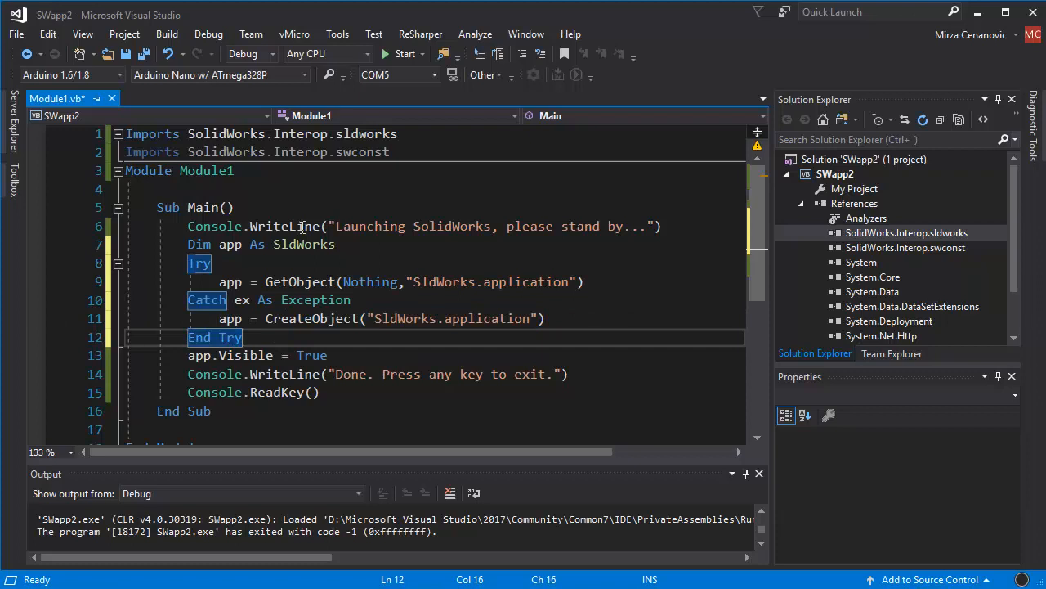
left_click(36, 227)
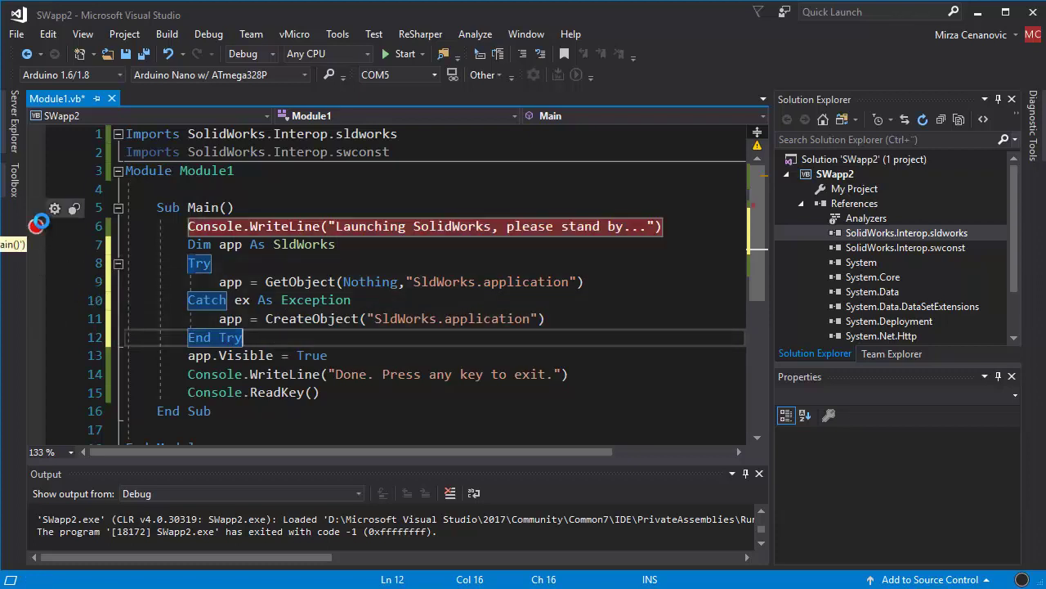
Start debugging and step through Try, the failing GetObject and Catch to run the CreateObject fallback.
left_click(405, 54)
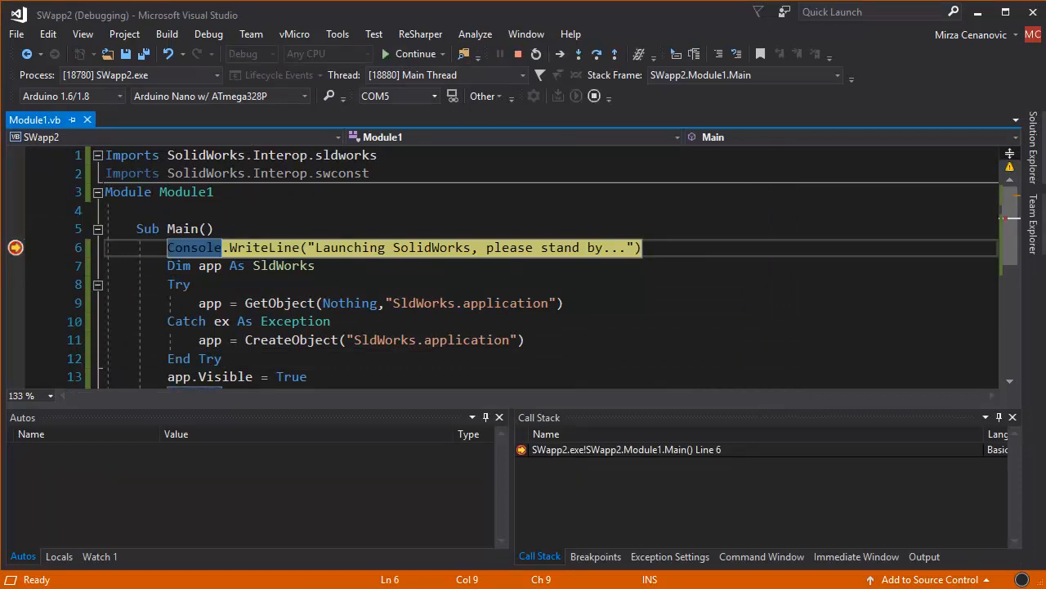
key("F10")
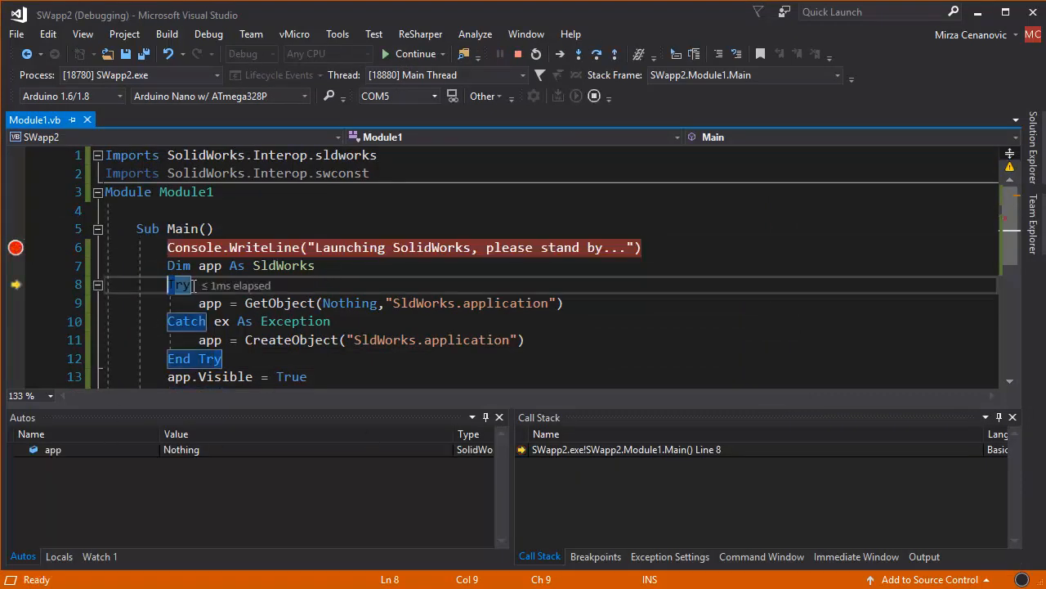
key("F10")
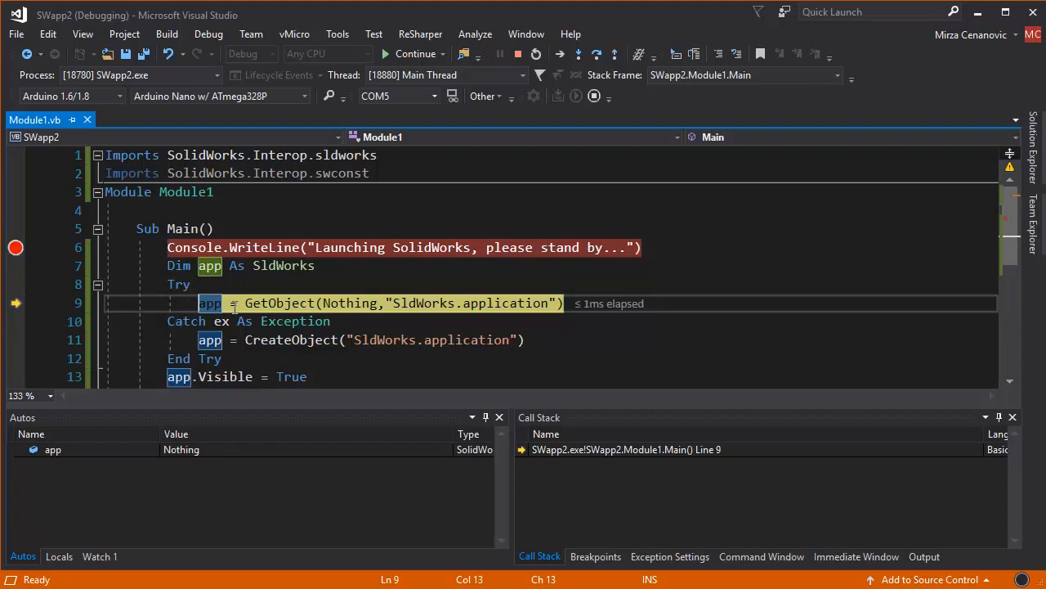
key("F10")
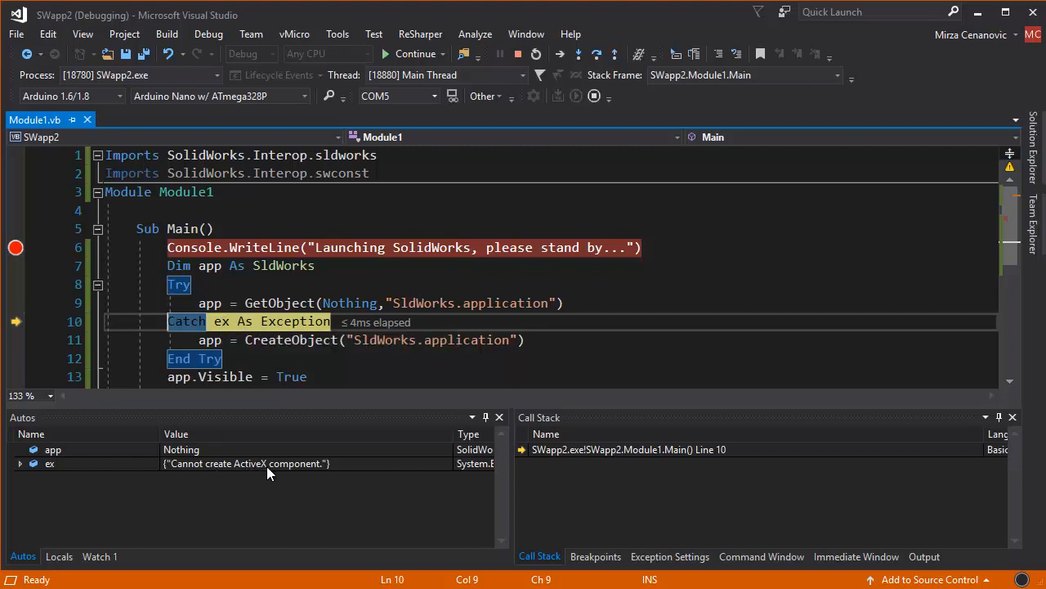
key("F10")
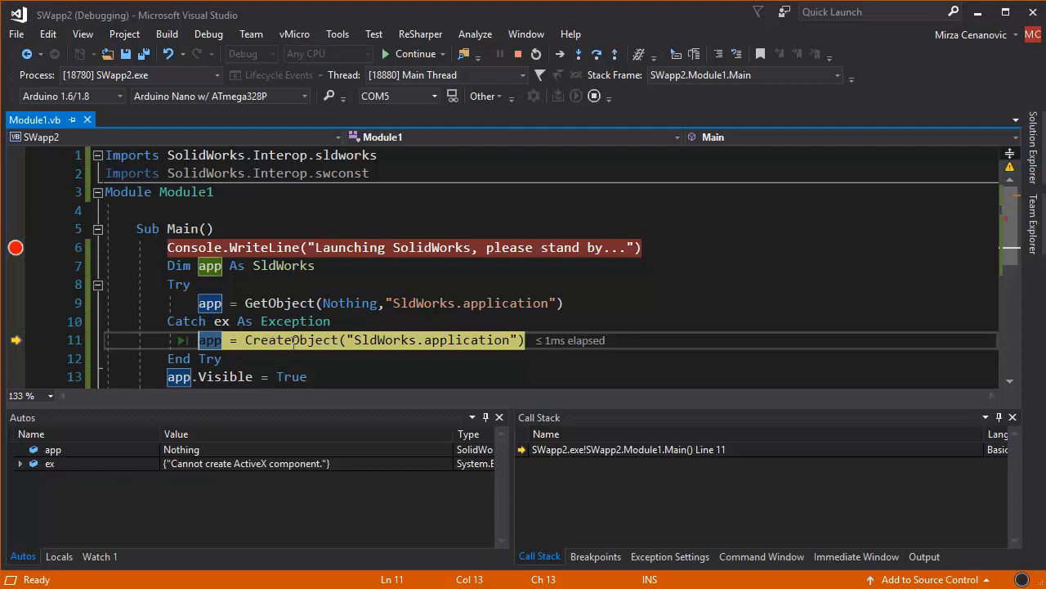
key("F5")
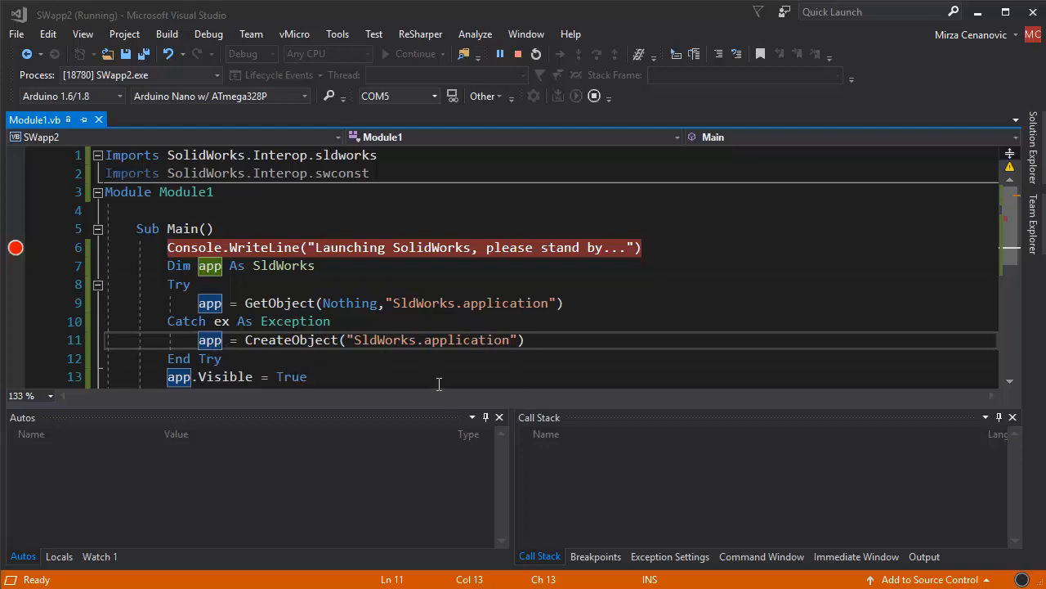
scroll(315, 362, "down", 2)
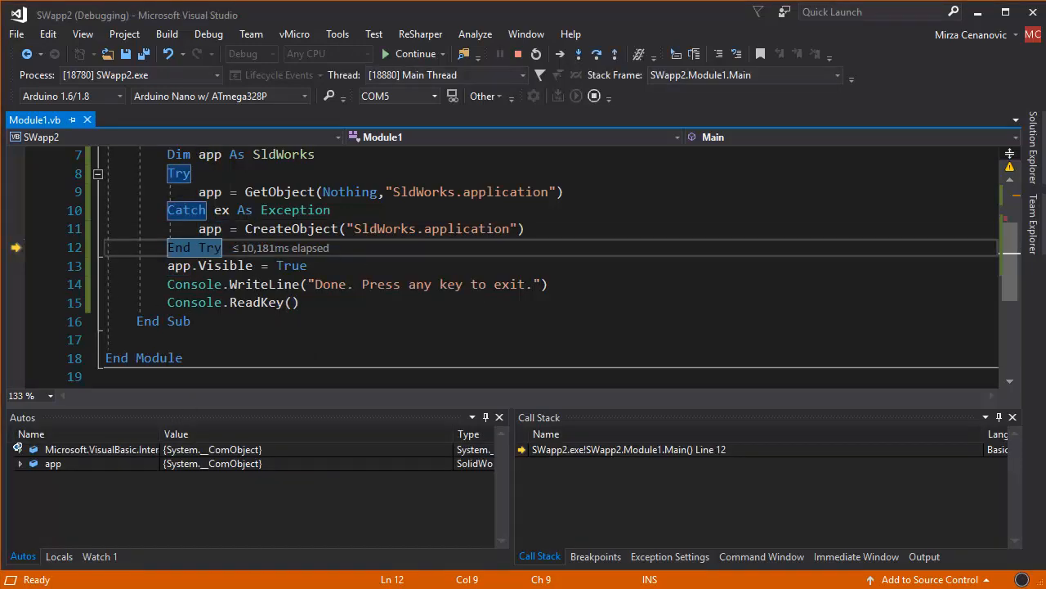
Confirm the SLDWORKS.exe process is running in Task Manager's Details list.
key("alt+Tab")
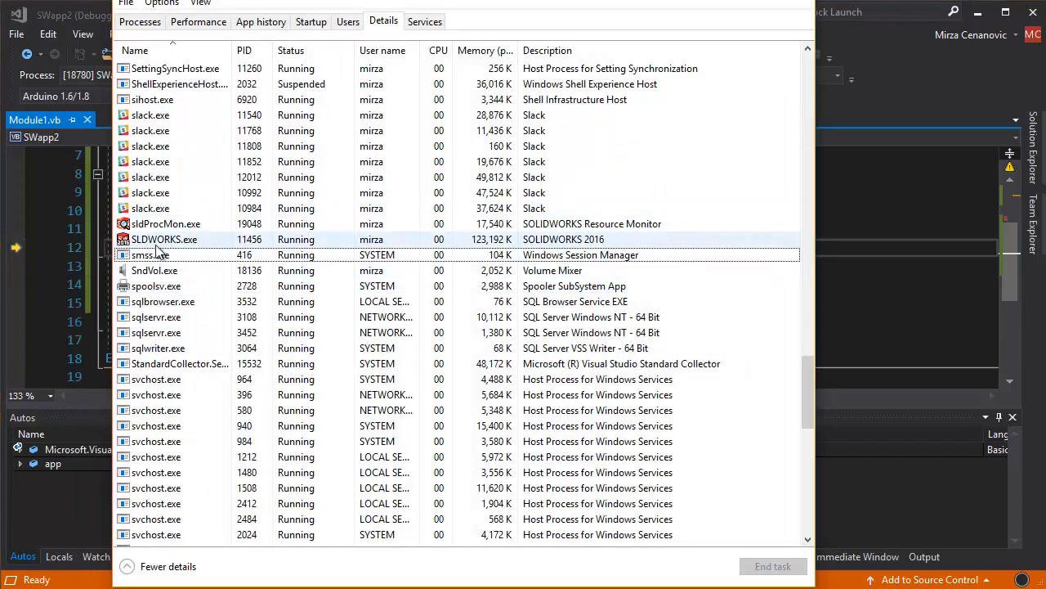
left_click(153, 244)
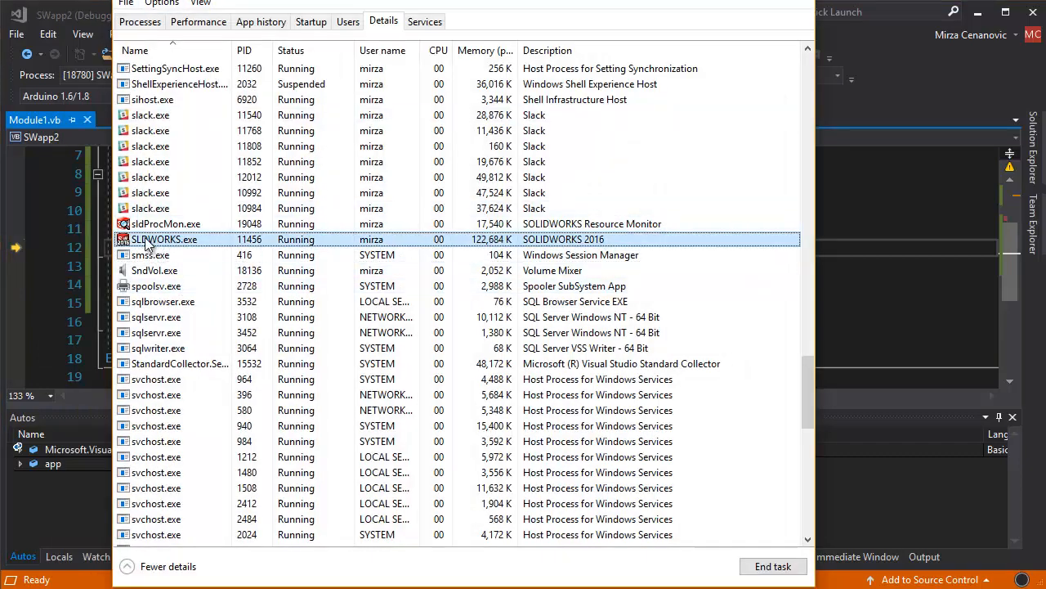
Step past app.Visible = True to Console.ReadKey and continue so SWapp2 exits with code 0.
key("alt+Tab")
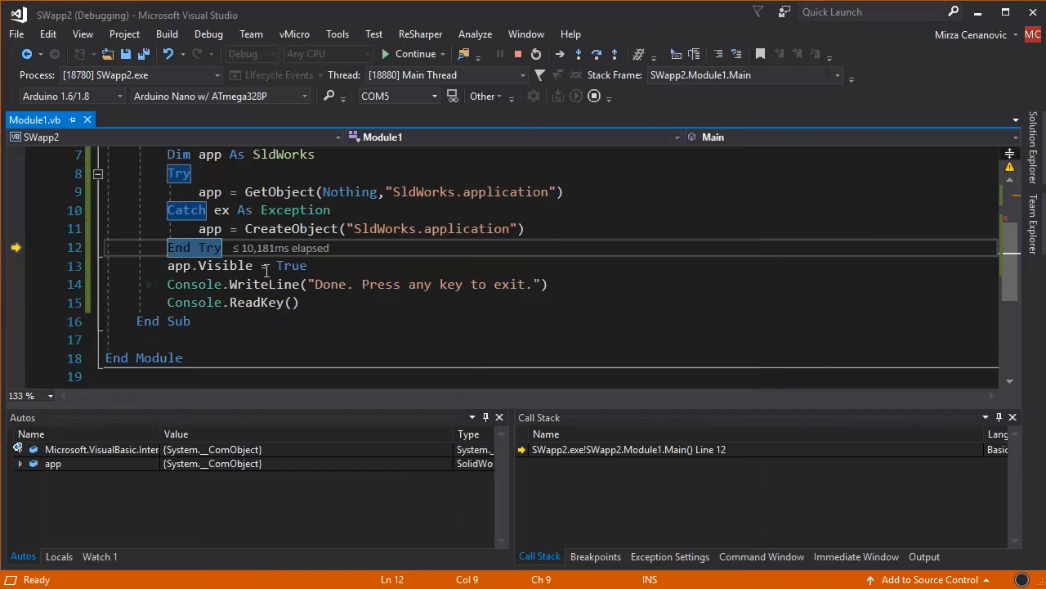
key("F10")
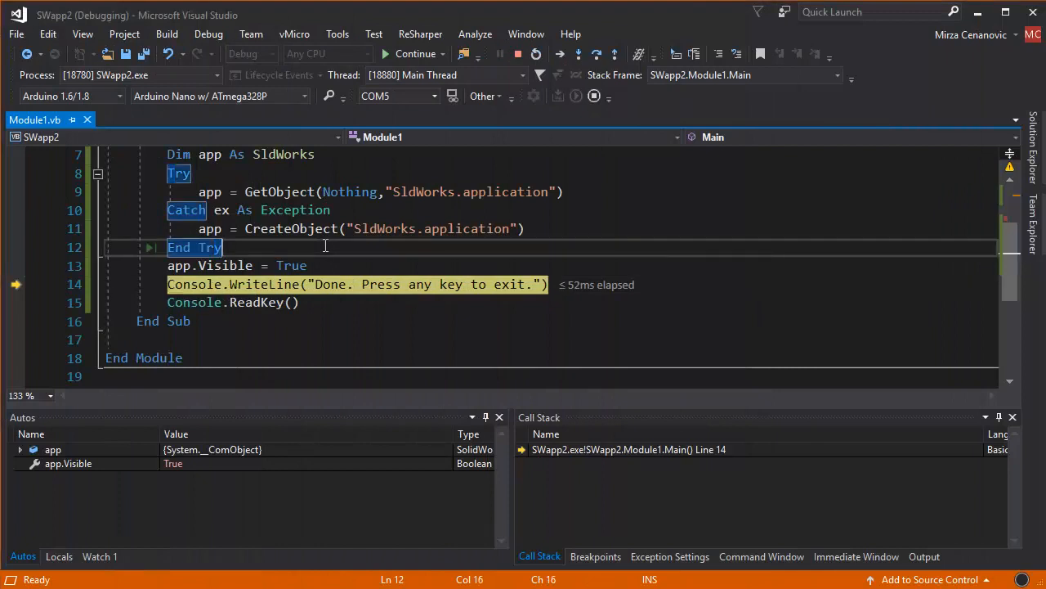
key("F10")
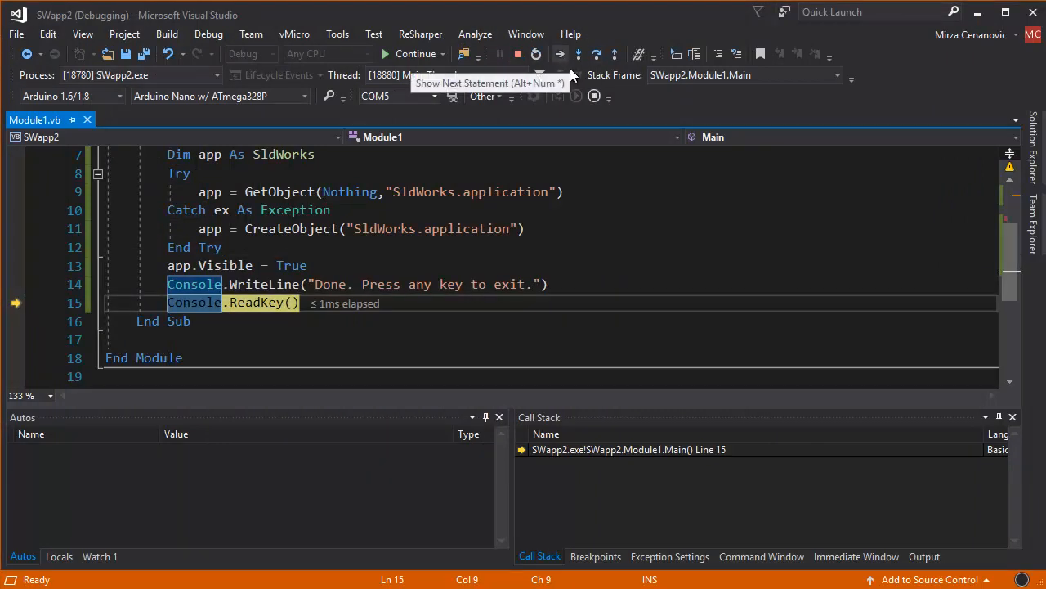
key("F5")
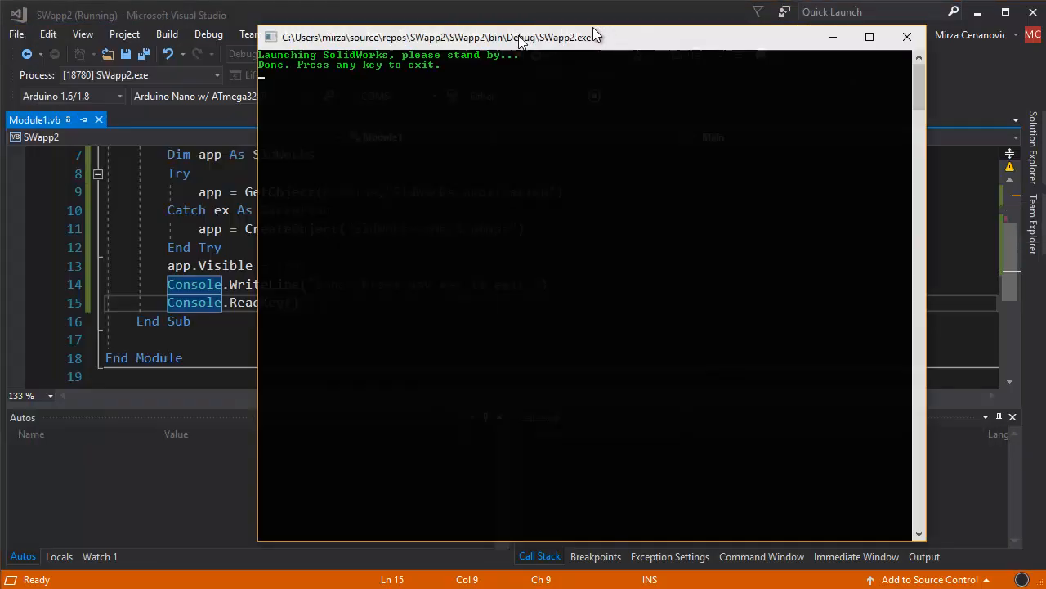
left_click_drag(592, 27, 470, 43)
left_click(349, 169)
key("Return")
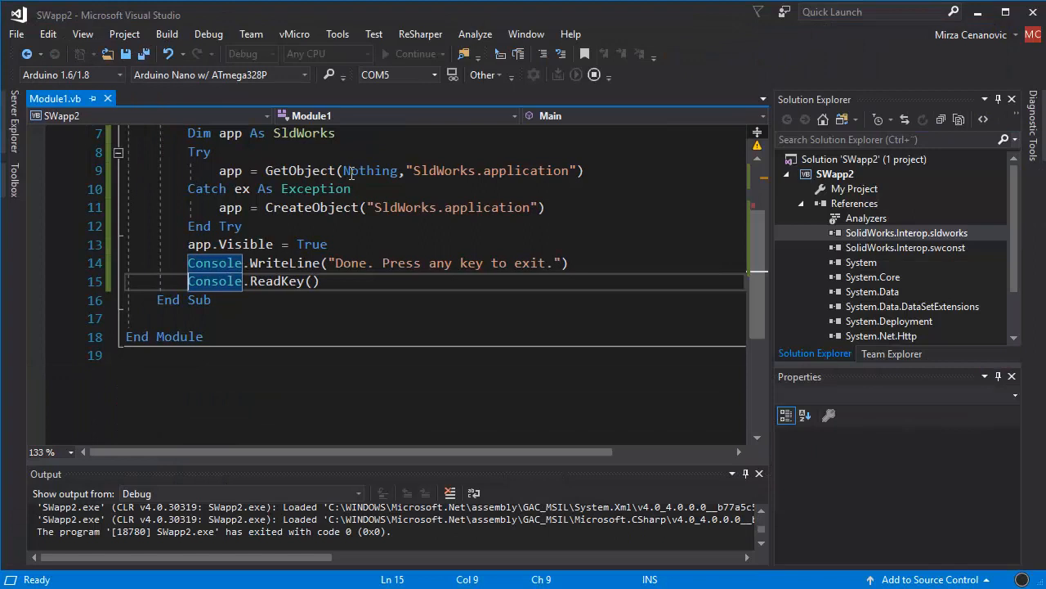
scroll(347, 302, "up", 3)
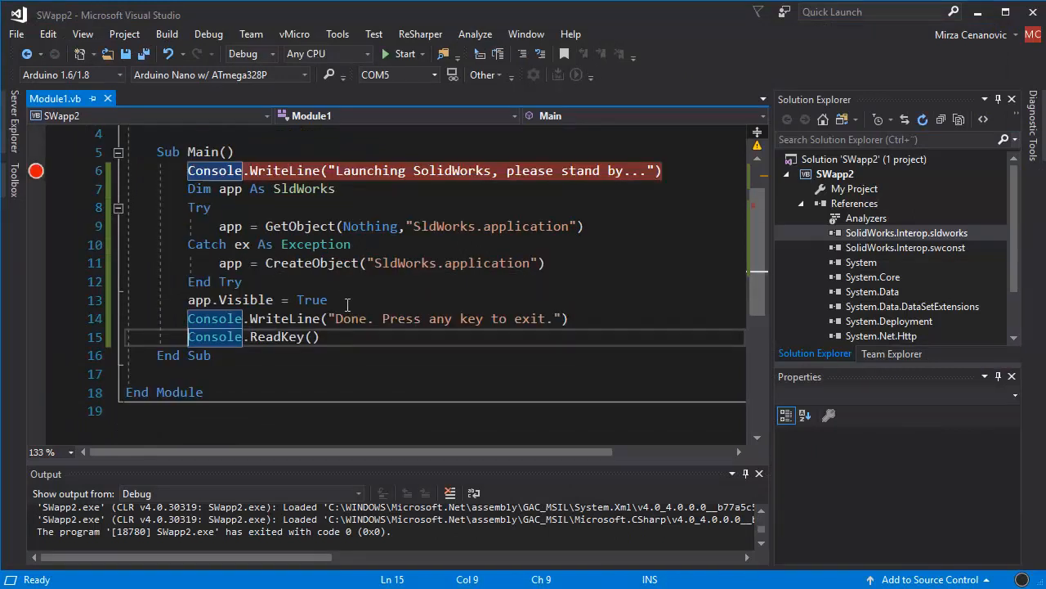
left_click_drag(170, 194, 319, 337)
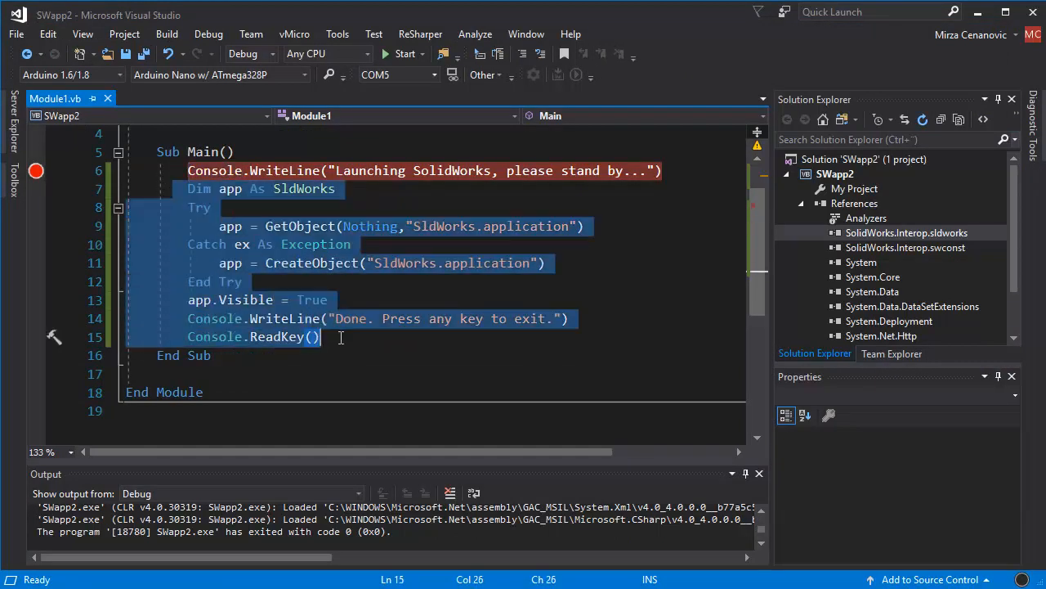
left_click(319, 336)
left_click(197, 171)
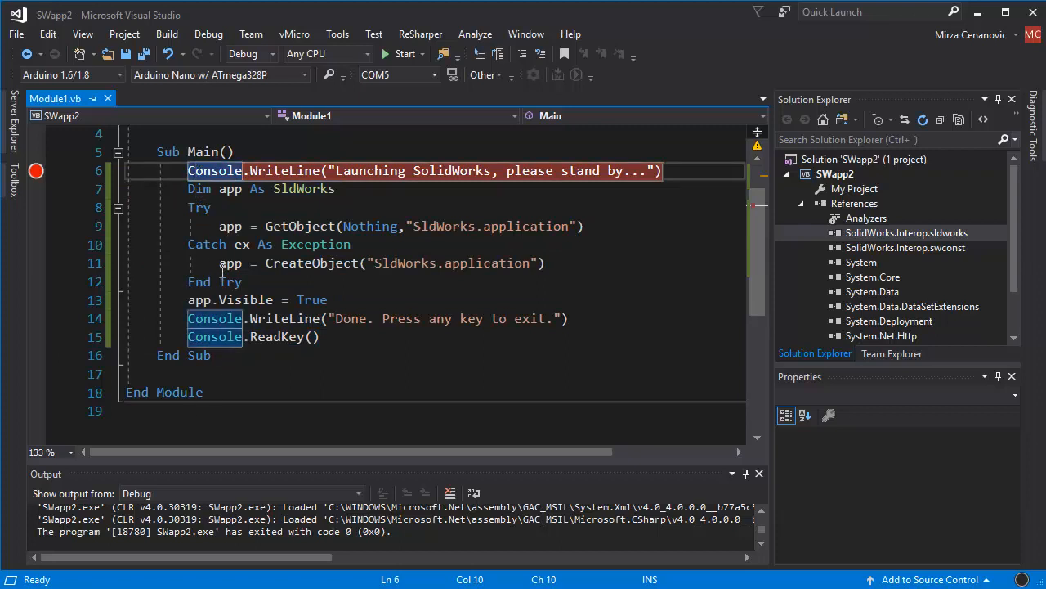
left_click_drag(220, 263, 582, 266)
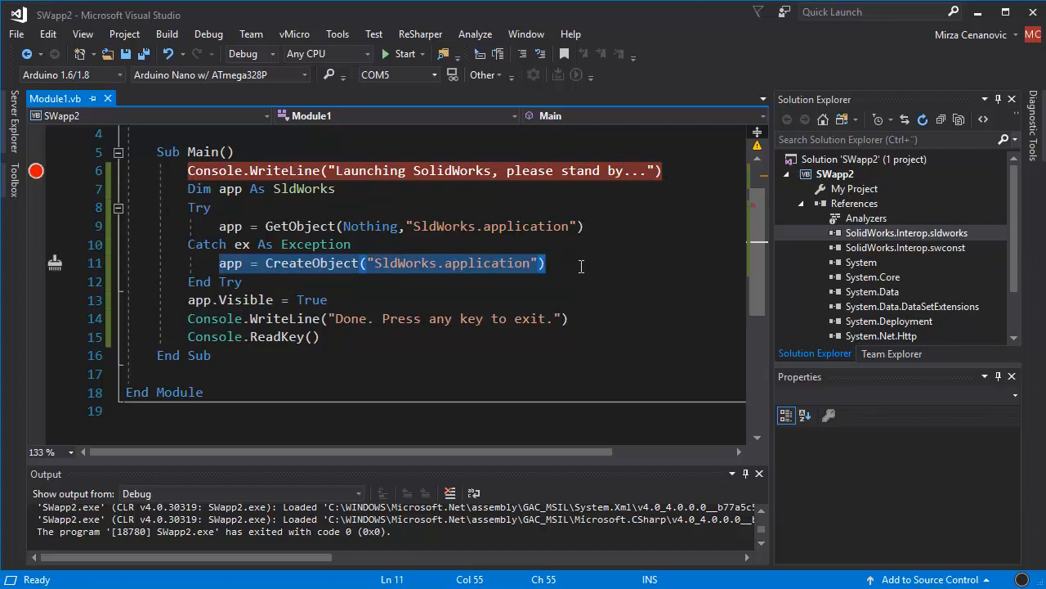